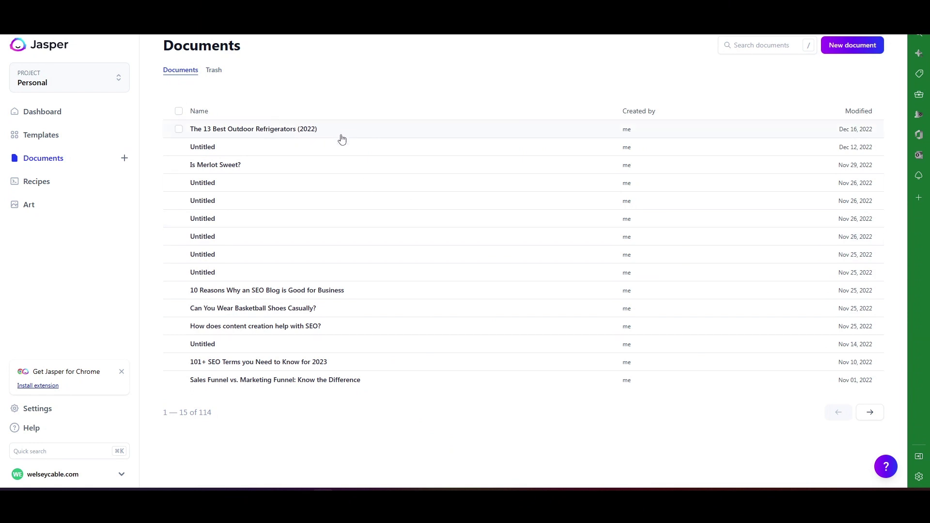
# - Open the document "The 13 Best Outdoor Refrigerators (2022)" and show the Surfer SEO guidelines beside the text
pyautogui.click(339, 137)
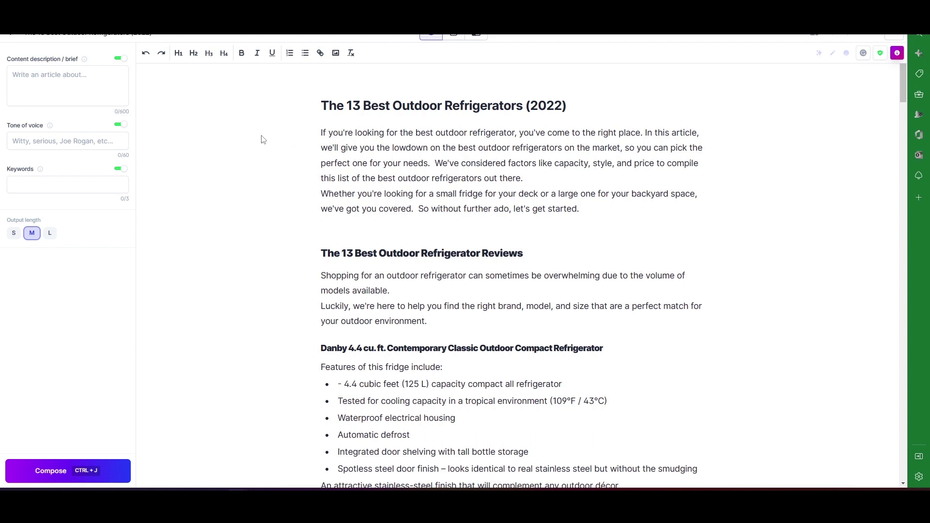
pyautogui.click(454, 34)
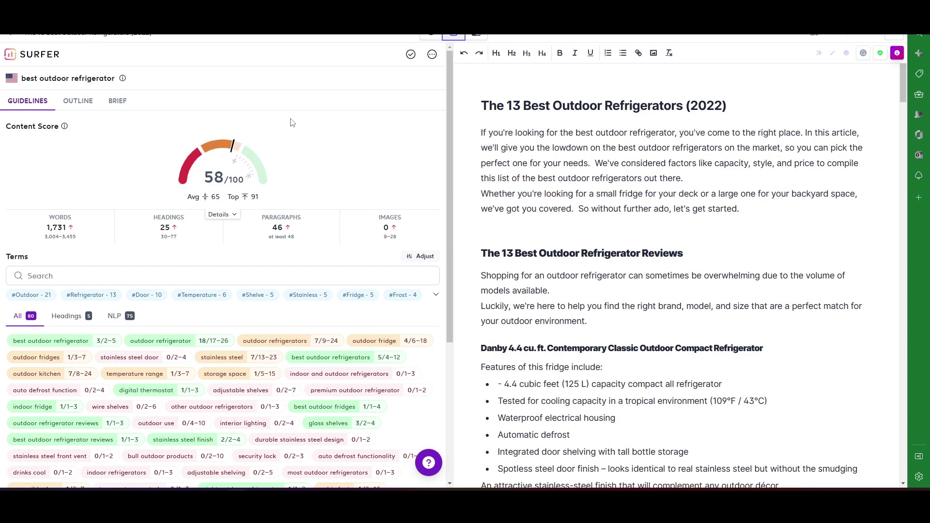
# - Expand the content score details and examine the score breakdown with the word, heading, paragraph and image targets
pyautogui.moveTo(138, 163)
pyautogui.moveTo(308, 176)
pyautogui.moveTo(266, 178)
pyautogui.moveTo(301, 223)
pyautogui.moveTo(307, 179)
pyautogui.moveTo(245, 204)
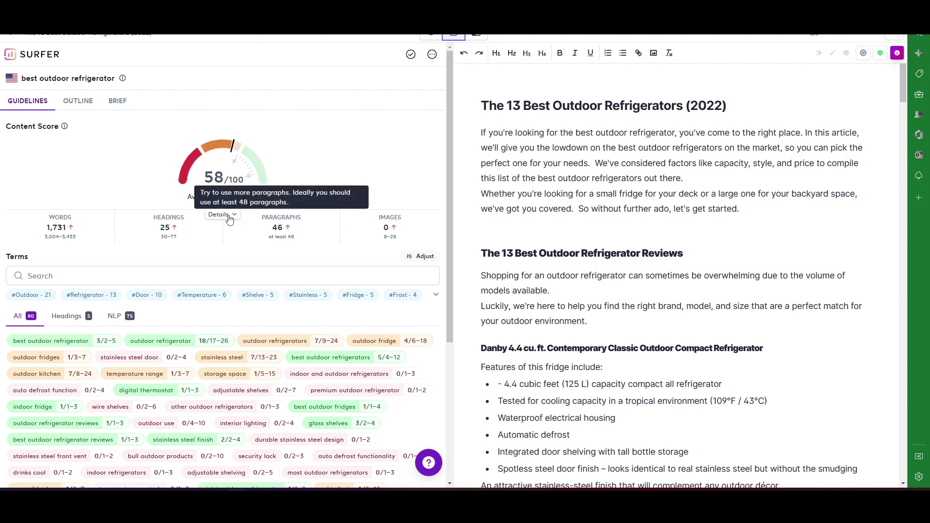
pyautogui.click(228, 215)
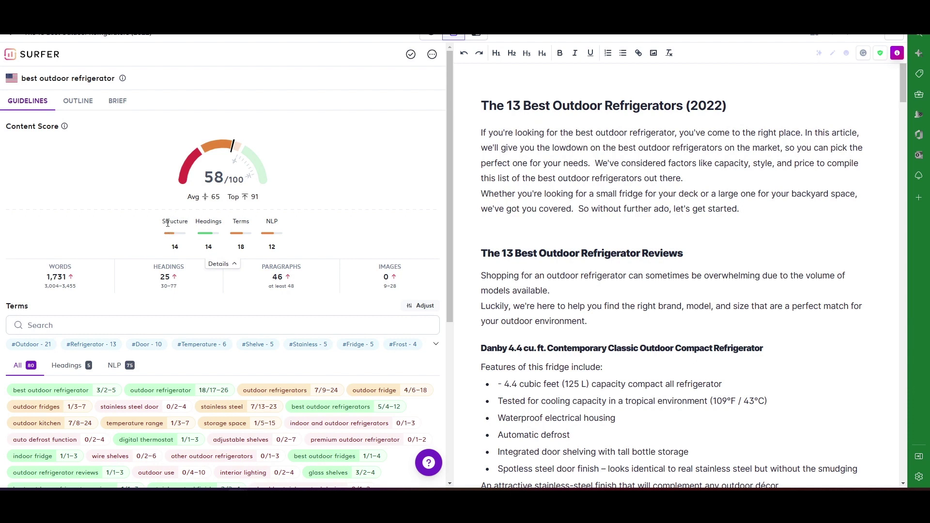
pyautogui.moveTo(89, 274)
pyautogui.moveTo(42, 284)
pyautogui.moveTo(188, 277)
pyautogui.moveTo(375, 294)
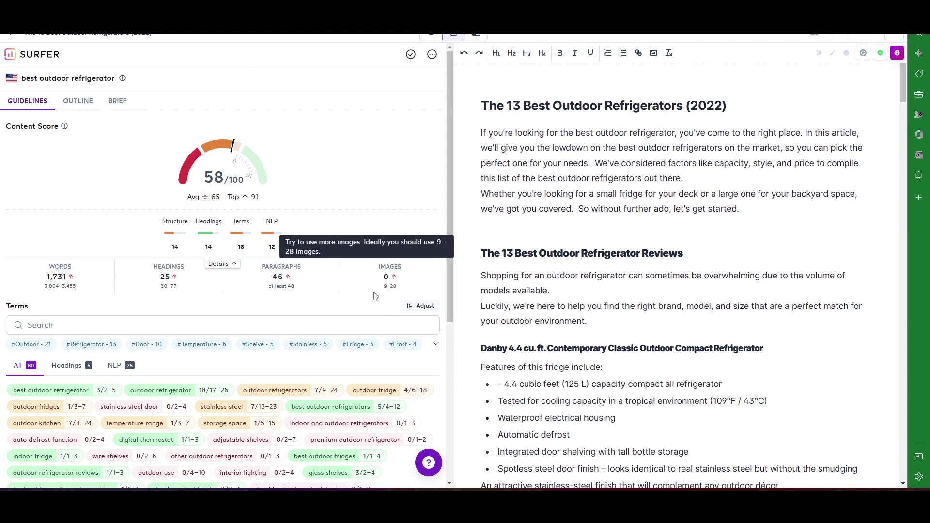
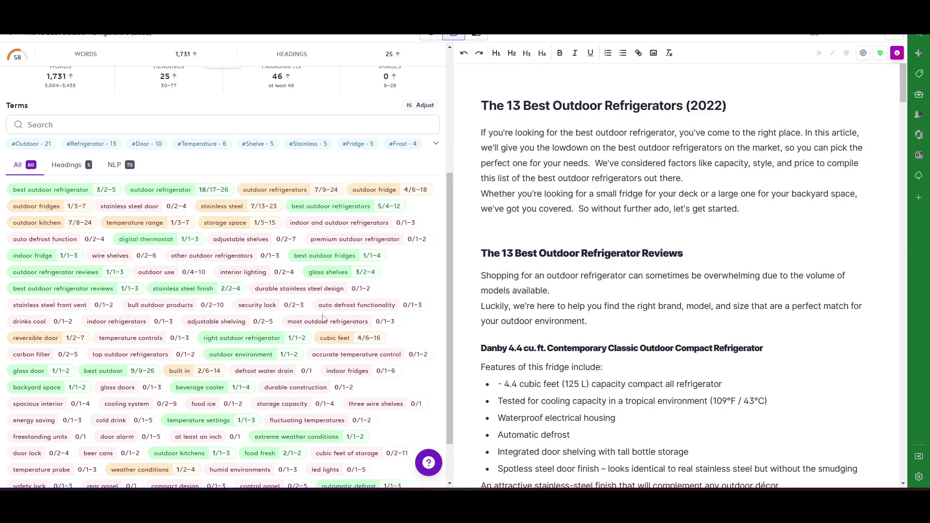
# - Examine the full list of suggested terms, checking how often each one should be used in the article
pyautogui.moveTo(291, 357)
pyautogui.scroll(-2, 317, 422)
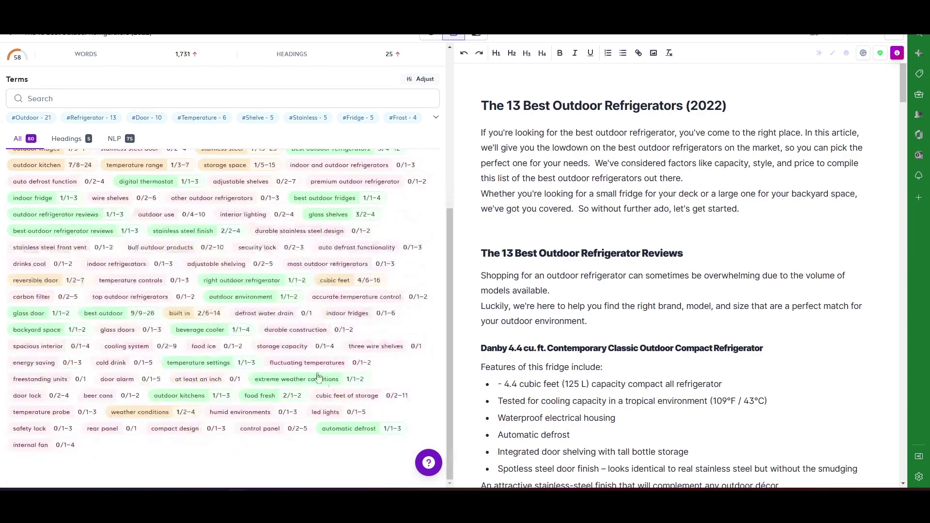
pyautogui.scroll(3, 310, 388)
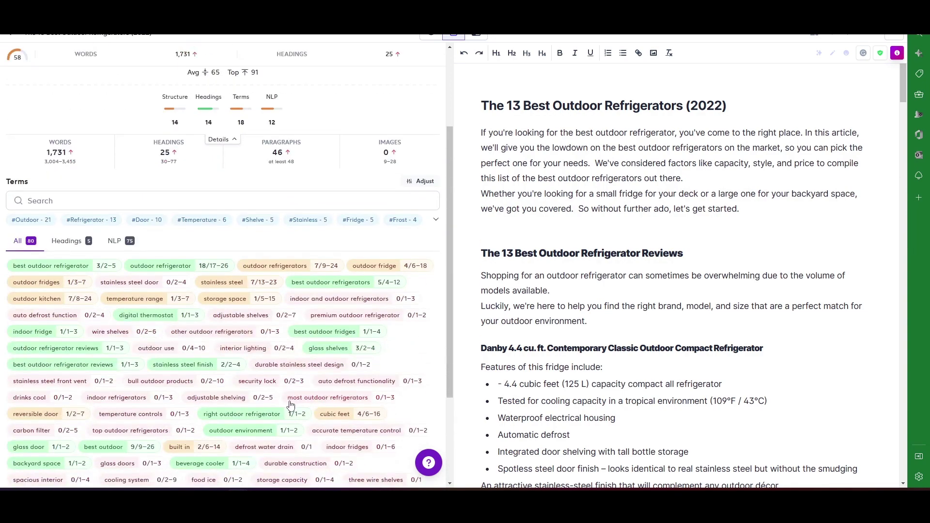
pyautogui.scroll(-3, 295, 409)
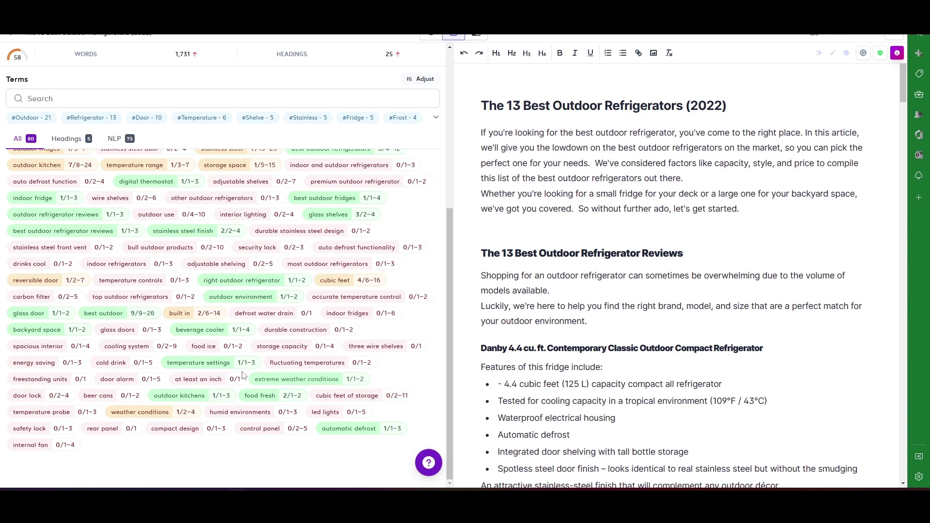
pyautogui.moveTo(252, 419)
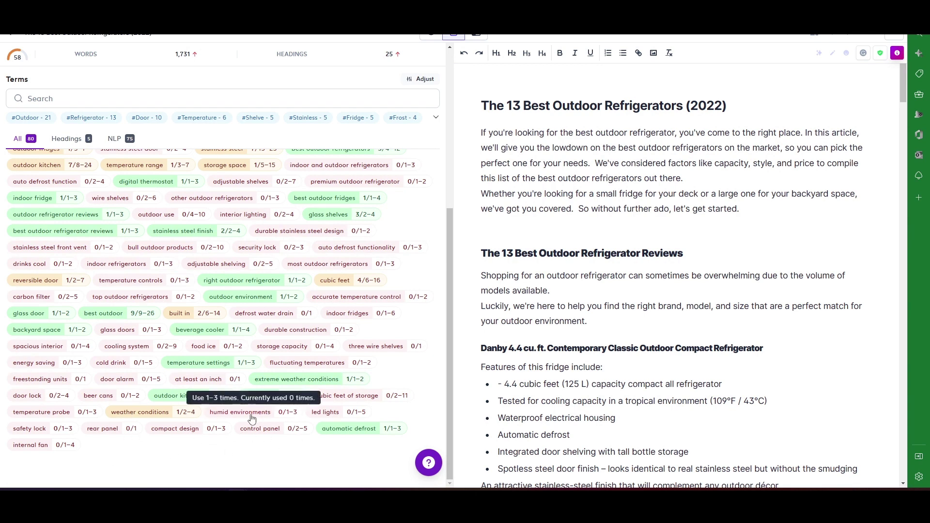
pyautogui.scroll(3, 252, 419)
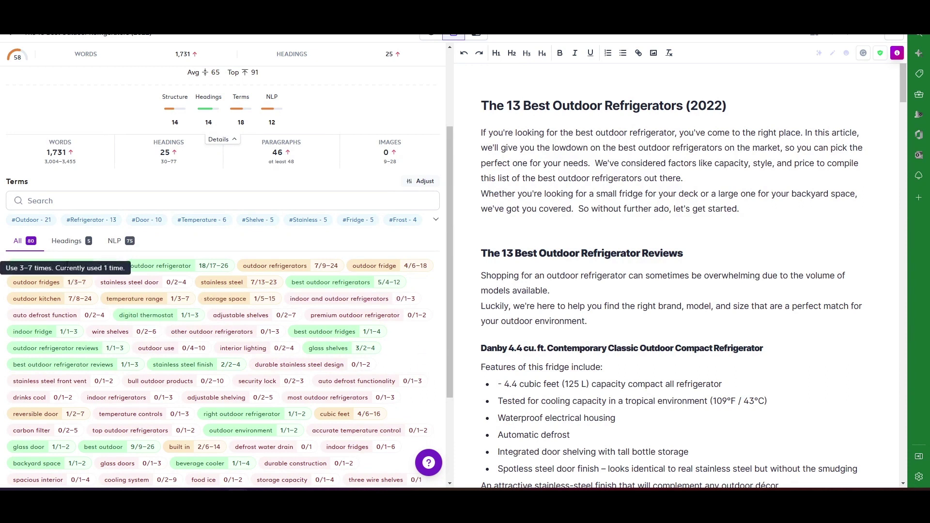
pyautogui.moveTo(66, 269)
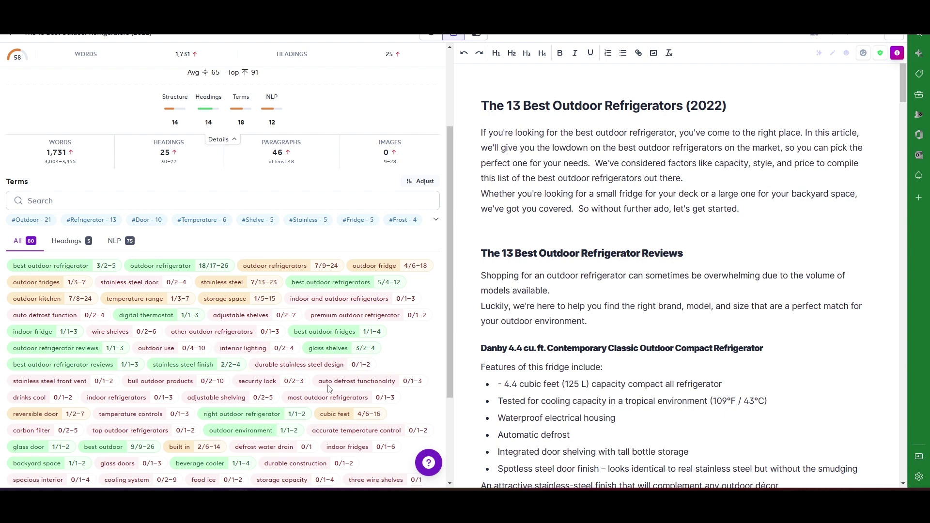
pyautogui.scroll(-3, 312, 327)
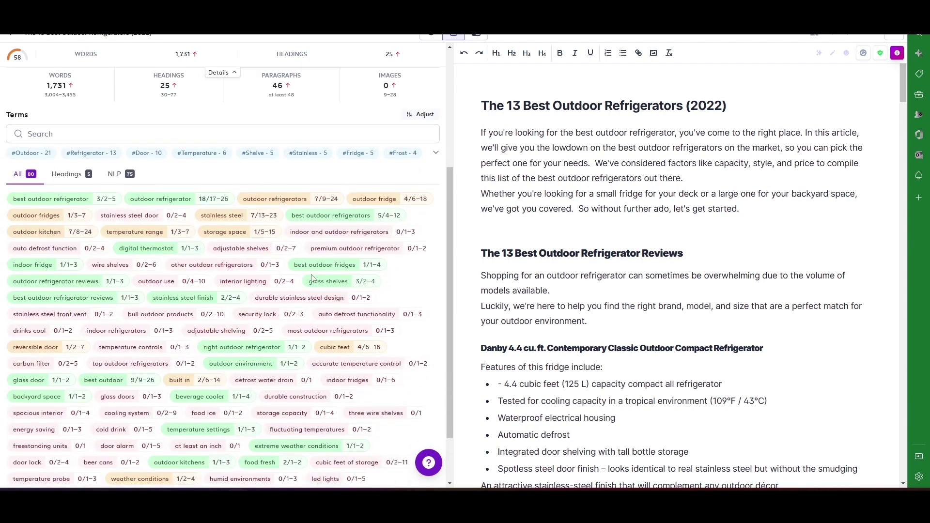
pyautogui.scroll(3, 288, 278)
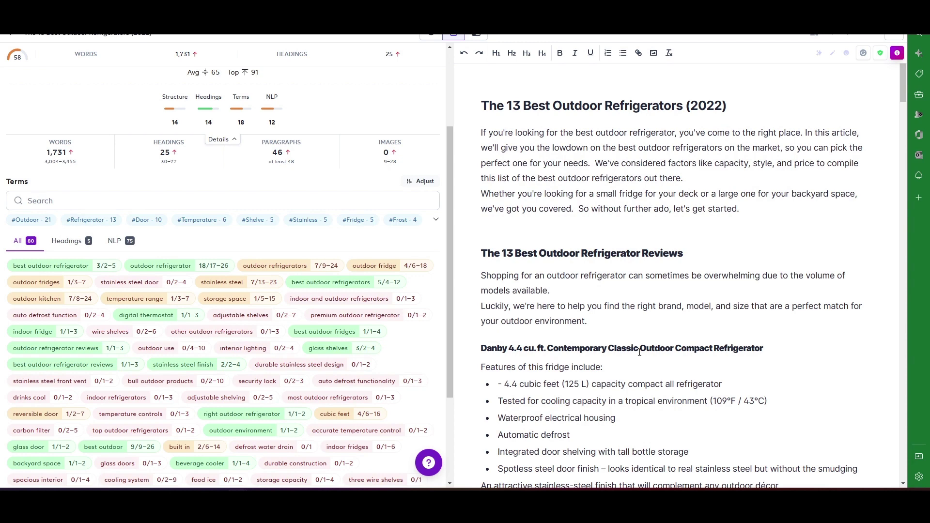
pyautogui.scroll(1, 334, 307)
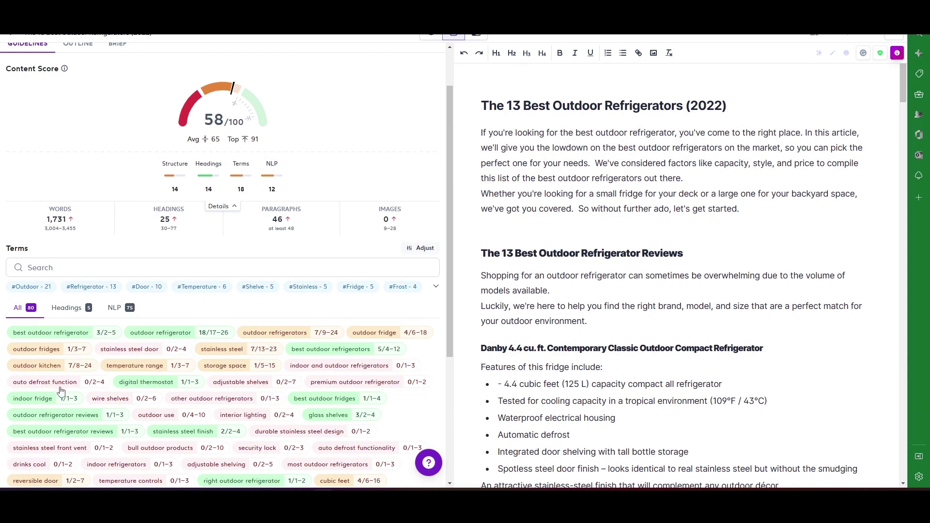
# - Add a new line below the introduction reading "stainless steel door, indoor and outdoor refrigerators, auto defrost function,"
pyautogui.moveTo(357, 405)
pyautogui.press('Return')
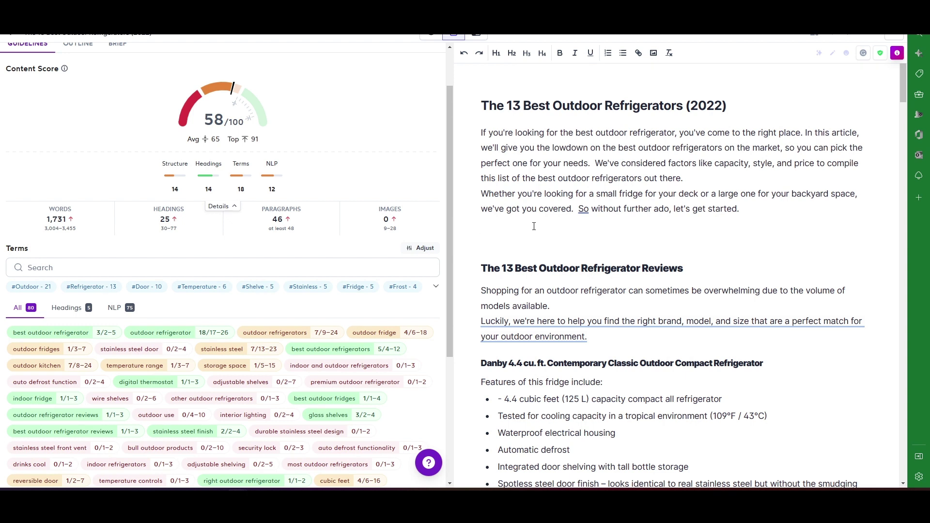
pyautogui.write('stainless steel door,')
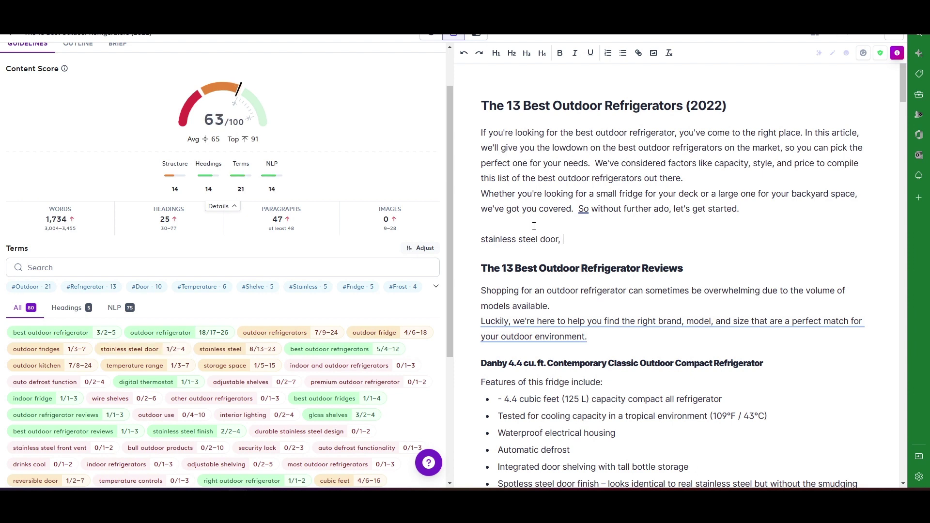
pyautogui.write(' indoor and outdoor re')
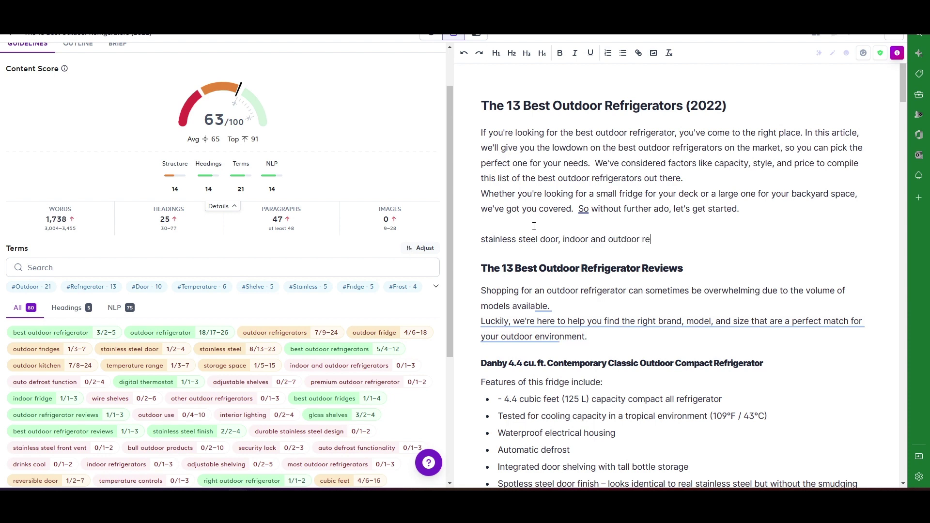
pyautogui.write('frigerators')
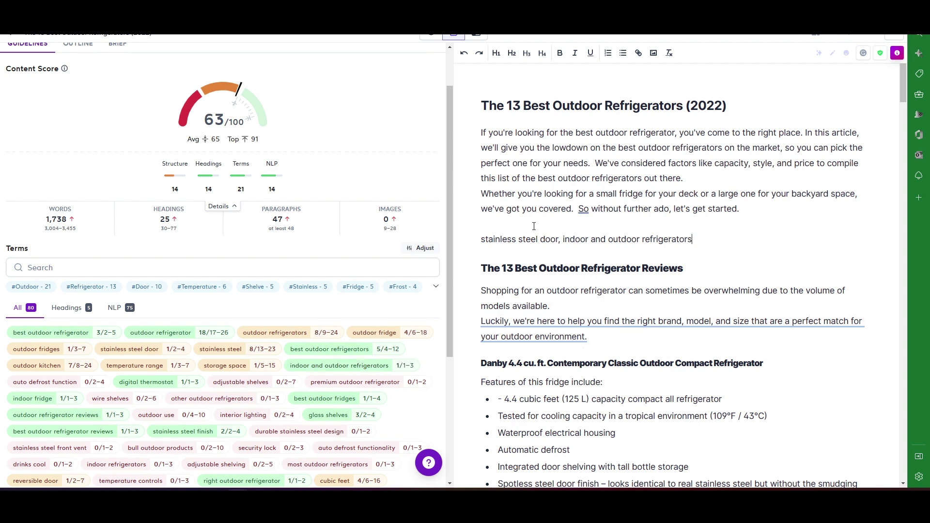
pyautogui.write(',')
pyautogui.write('auto defrost functi')
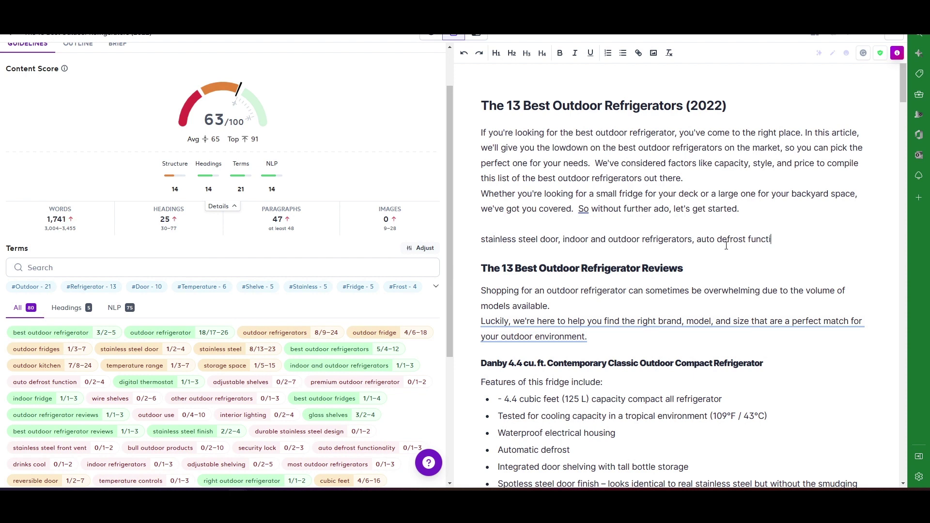
pyautogui.write('on, ')
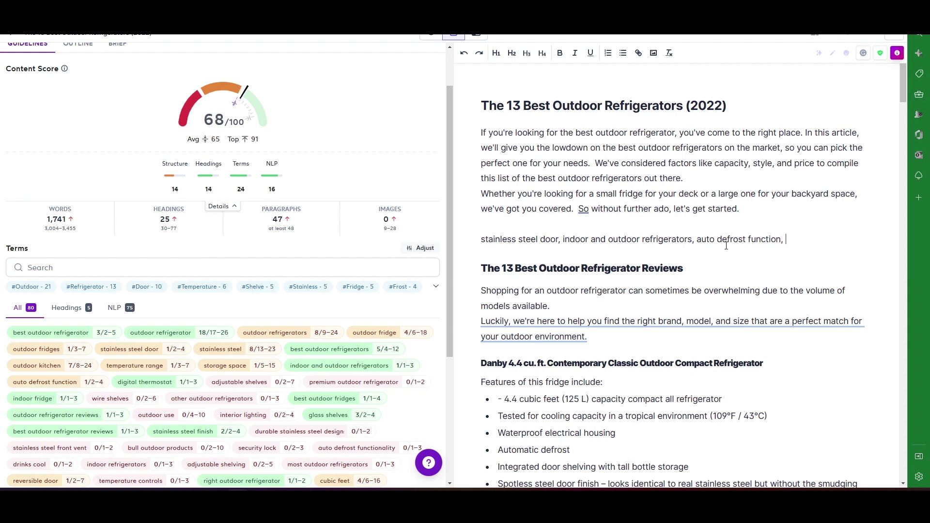
# - Continue the line of terms with "adjustable shelves, premium outdoor refrigerator, wire shelves,"
pyautogui.write('adjustable shelves,')
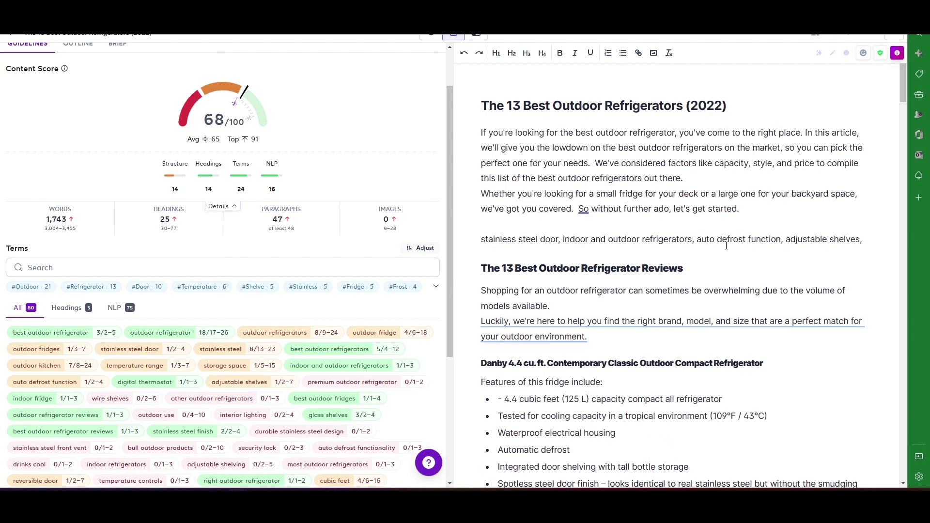
pyautogui.write(' pre')
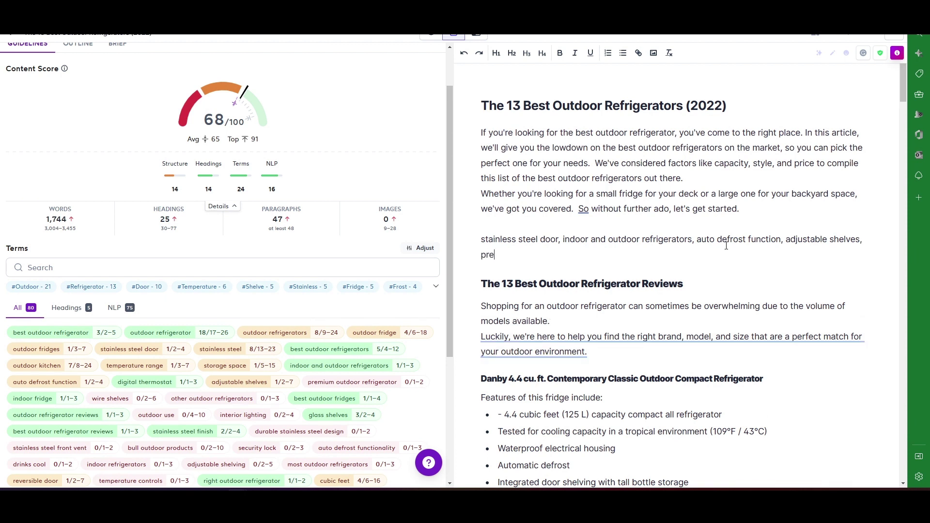
pyautogui.write('mium outdoor refrigerator,')
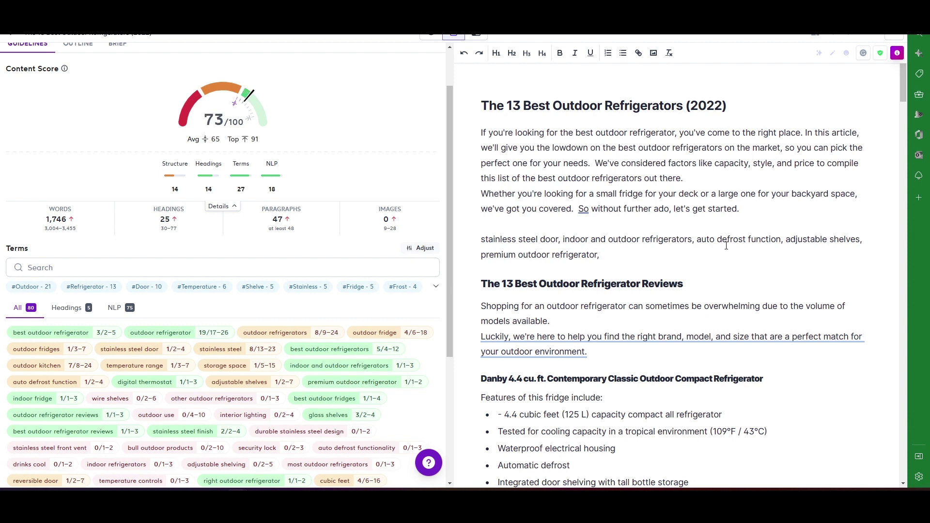
pyautogui.write('wire shelves,')
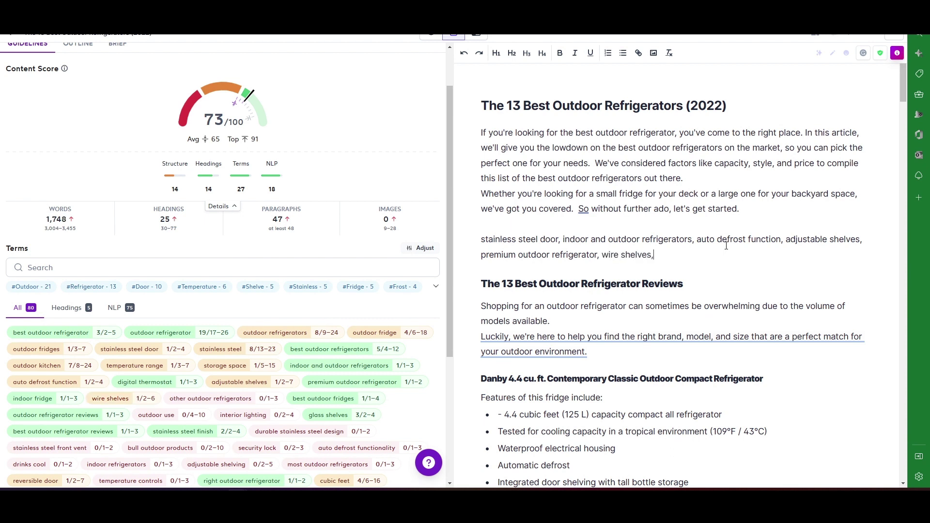
# - Append "other outdoor refrigerators," to the end of the line of terms
pyautogui.write(' outdoor')
pyautogui.press('BackSpace')
pyautogui.press('BackSpace')
pyautogui.press('BackSpace')
pyautogui.press('BackSpace')
pyautogui.press('BackSpace')
pyautogui.press('BackSpace')
pyautogui.press('BackSpace')
pyautogui.write('oyh')
pyautogui.press('BackSpace')
pyautogui.write('the')
pyautogui.press('BackSpace')
pyautogui.press('BackSpace')
pyautogui.press('BackSpace')
pyautogui.press('BackSpace')
pyautogui.write('ther o')
pyautogui.press('BackSpace')
pyautogui.press('BackSpace')
pyautogui.press('BackSpace')
pyautogui.write('r outdoor refrigera')
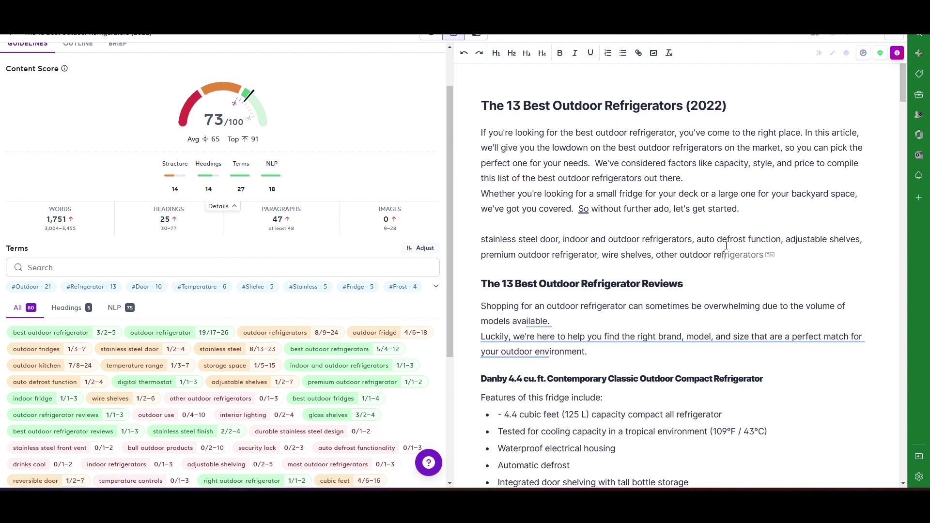
pyautogui.write('tors,')
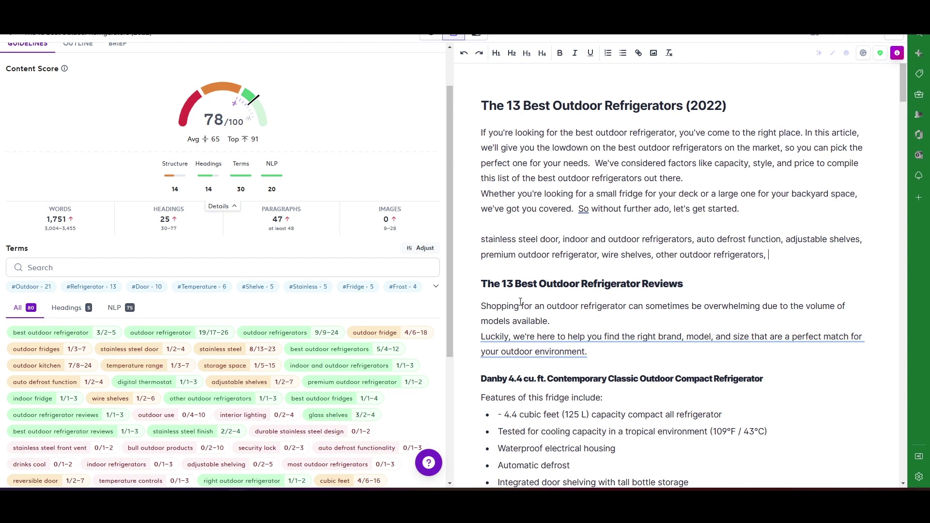
# - Review the added line of terms, the content score and the product reviews further down the article
pyautogui.moveTo(483, 241); pyautogui.dragTo(839, 257)
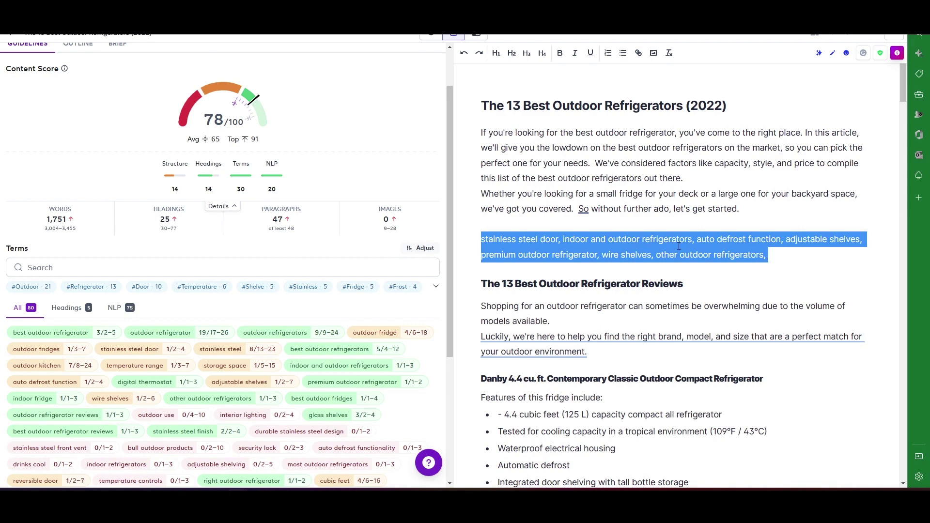
pyautogui.click(638, 244)
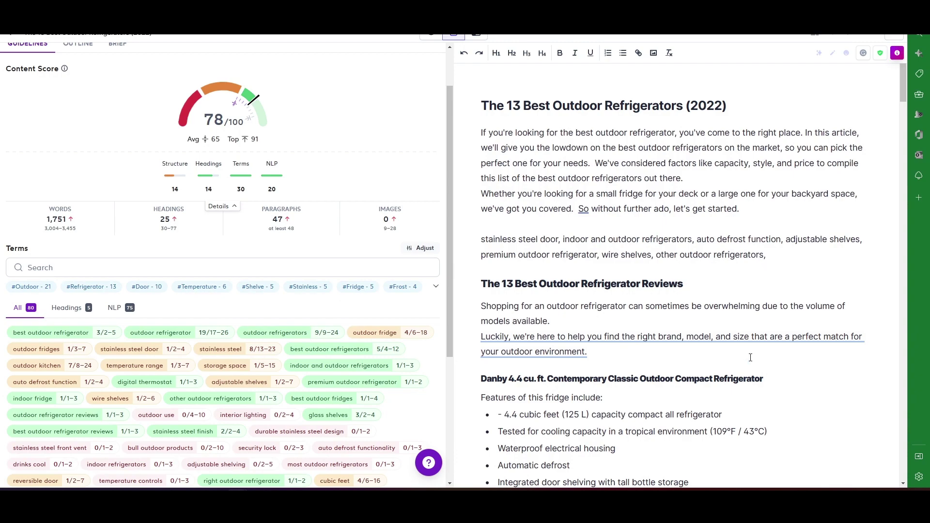
pyautogui.scroll(-20, 750, 358)
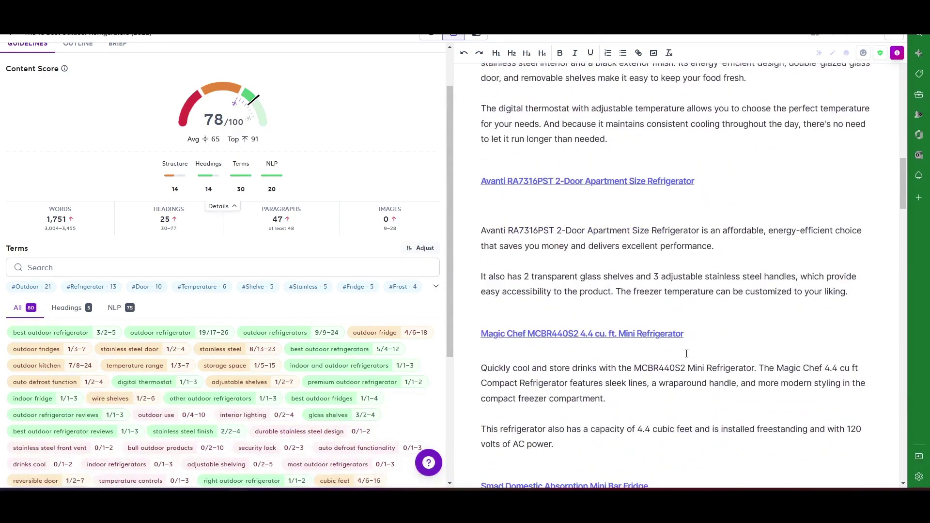
pyautogui.scroll(15, 687, 354)
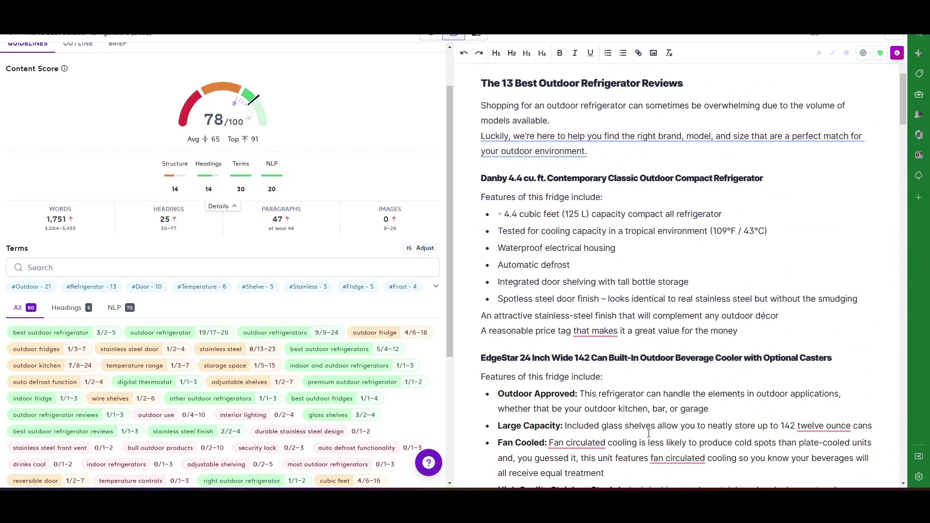
pyautogui.scroll(5, 658, 437)
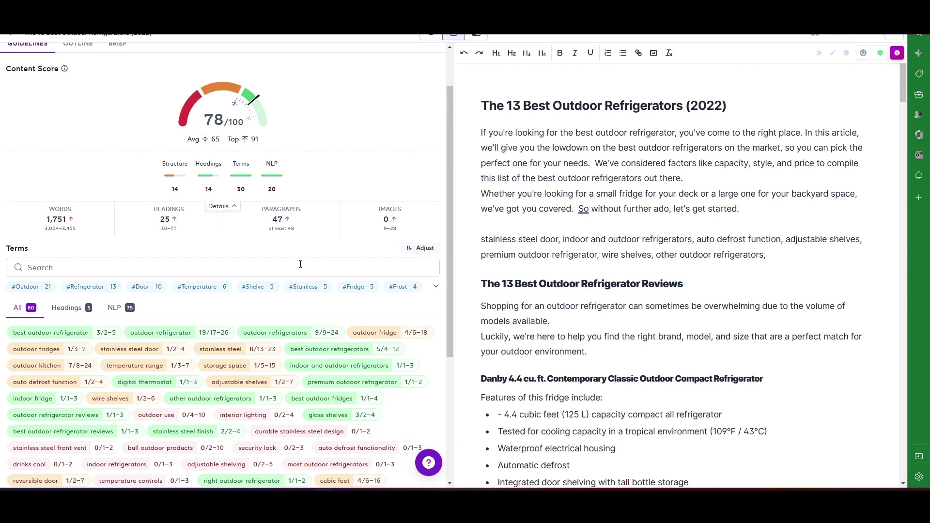
pyautogui.moveTo(262, 235)
pyautogui.scroll(-15, 619, 294)
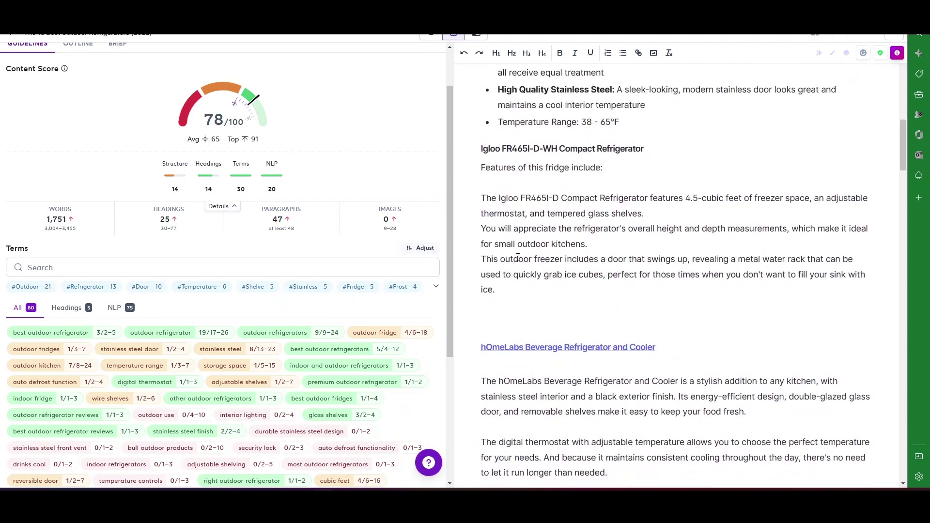
pyautogui.scroll(-3, 641, 288)
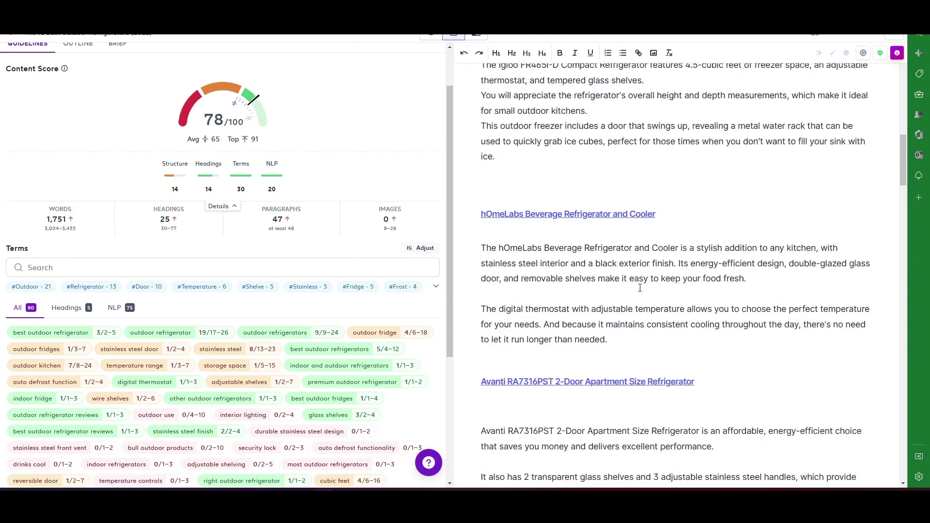
# - Split the first hOmeLabs Beverage Refrigerator and Cooler paragraph before "Its energy-efficient design" to create an additional paragraph
pyautogui.click(681, 264)
pyautogui.press('Return')
pyautogui.scroll(-5, 696, 380)
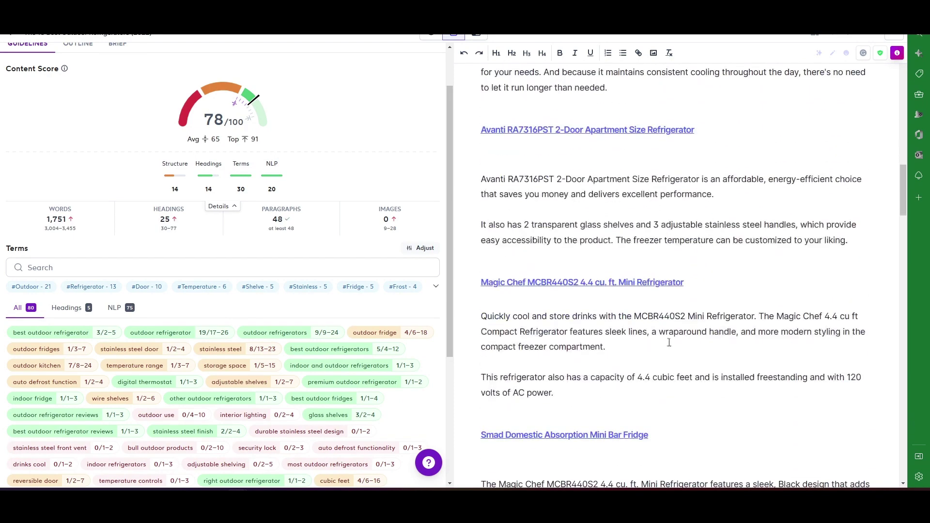
# - Split the hOmeLabs Mini Fridge 3.3 Cubic Feet paragraph before "You can enjoy ice-cold drinks"
pyautogui.scroll(-10, 669, 342)
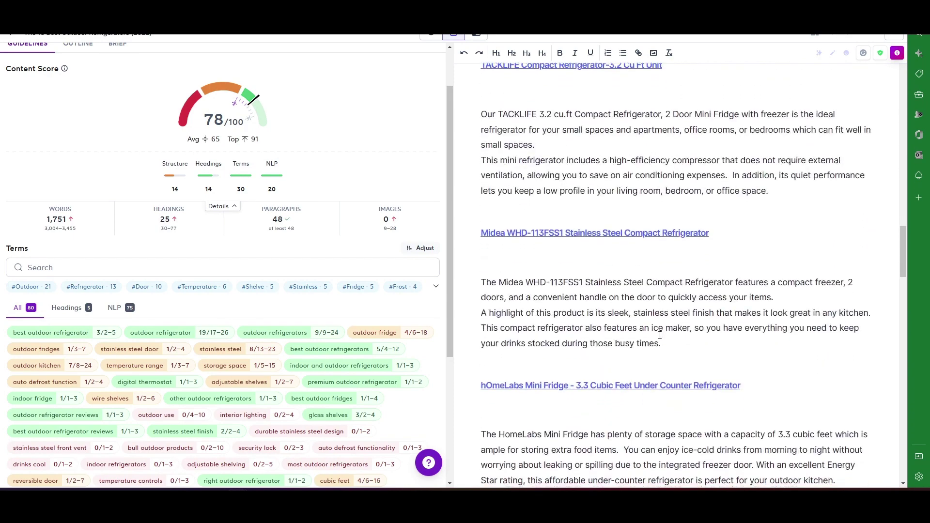
pyautogui.scroll(-1, 660, 335)
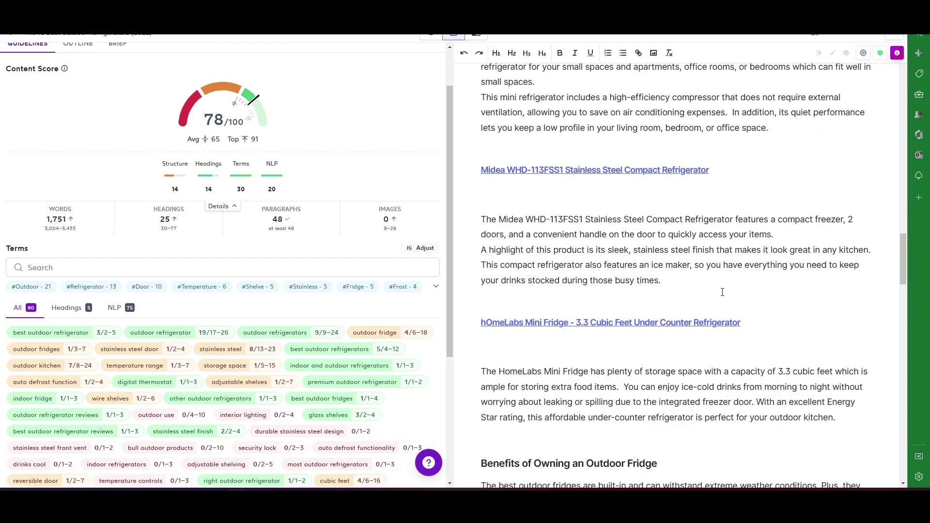
pyautogui.scroll(-1, 723, 292)
pyautogui.click(625, 319)
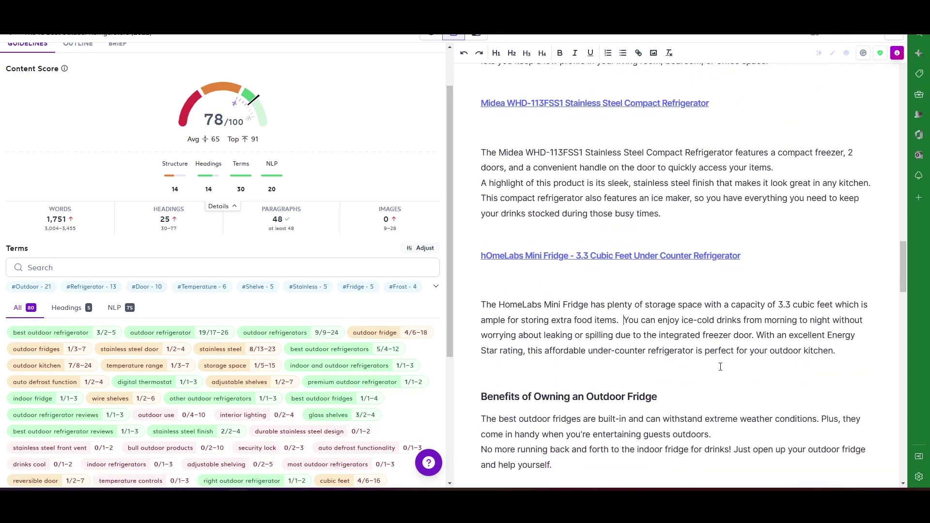
pyautogui.press('Return')
# - Set "Whether you're entertaining friends" apart with a blank line, and split the hassle-free experience paragraph before "This is why it is important"
pyautogui.scroll(-4, 624, 380)
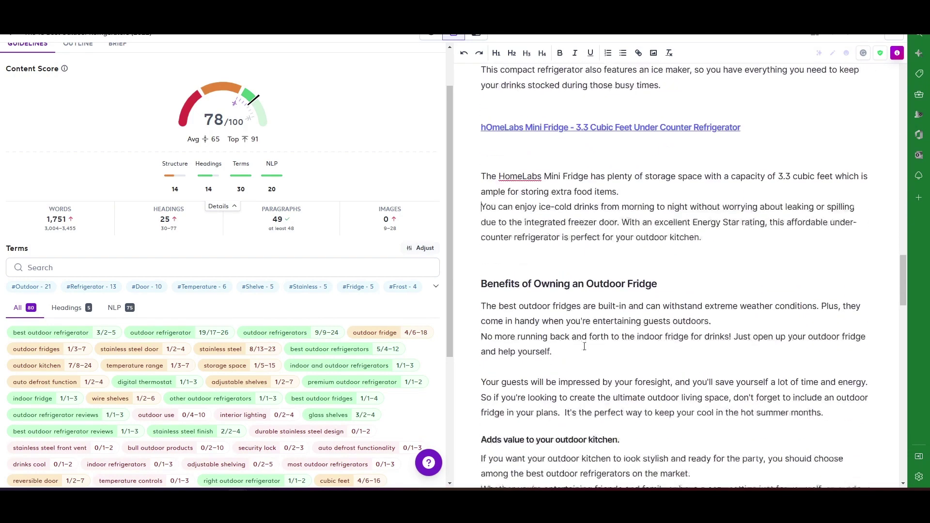
pyautogui.click(487, 350)
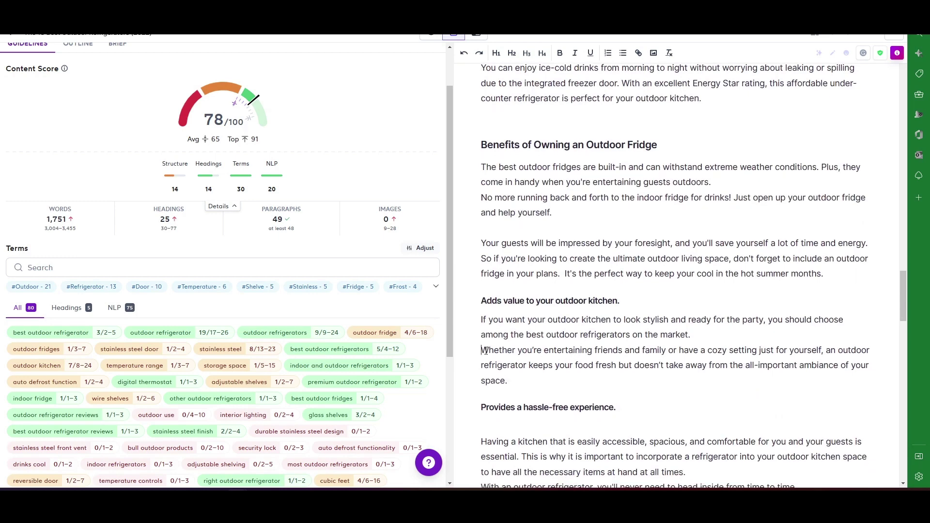
pyautogui.press('Return')
pyautogui.scroll(-4, 495, 324)
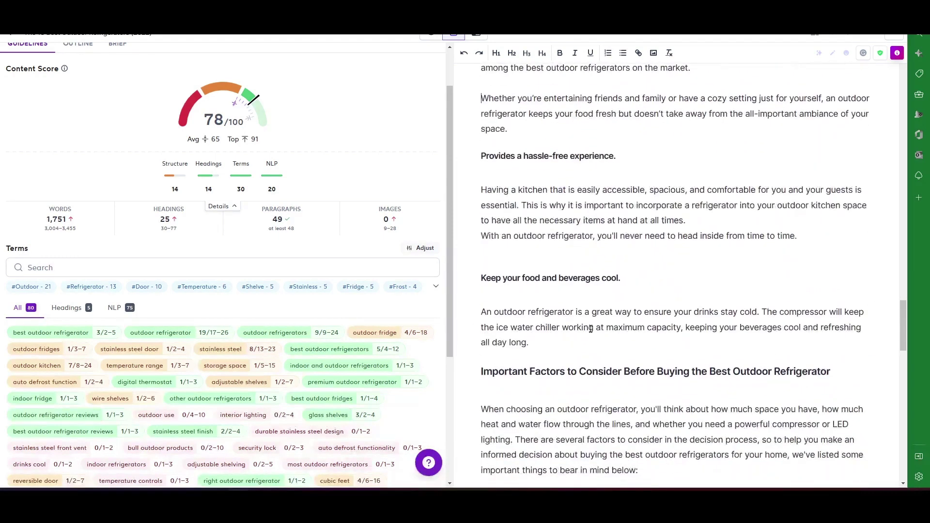
pyautogui.click(521, 208)
pyautogui.press('Return')
# - Split the Important Factors introduction before "There are several factors" and the "Choose the right spot" text before "Otherwise, avoid placing"
pyautogui.scroll(-3, 596, 261)
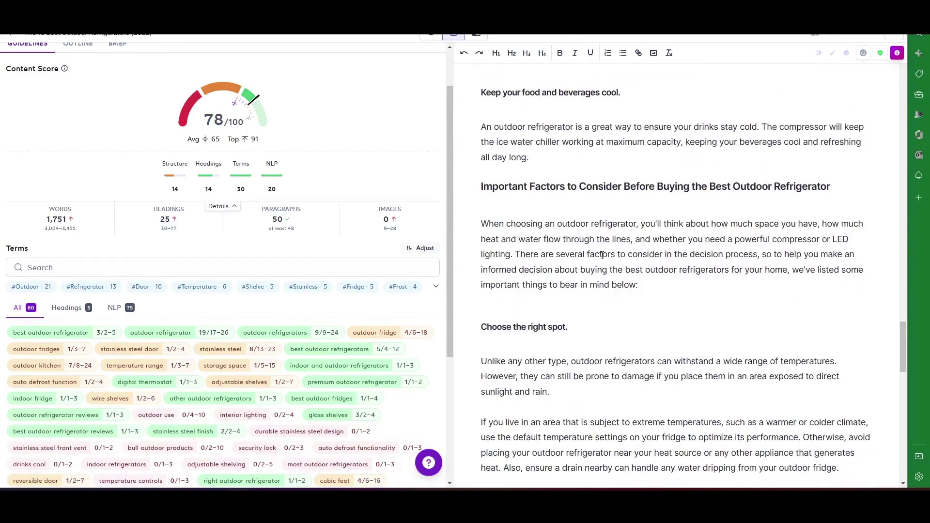
pyautogui.click(516, 254)
pyautogui.press('Return')
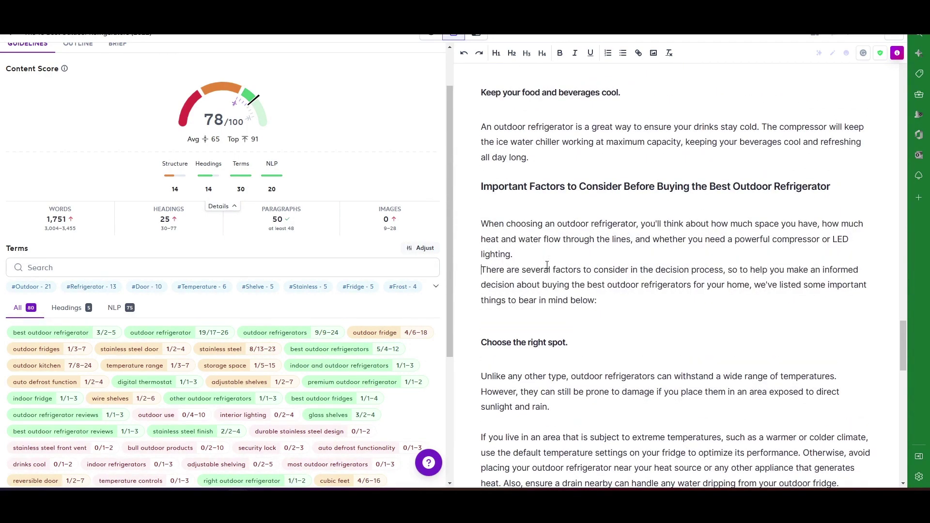
pyautogui.scroll(-1, 553, 323)
pyautogui.scroll(-2, 553, 322)
pyautogui.click(802, 320)
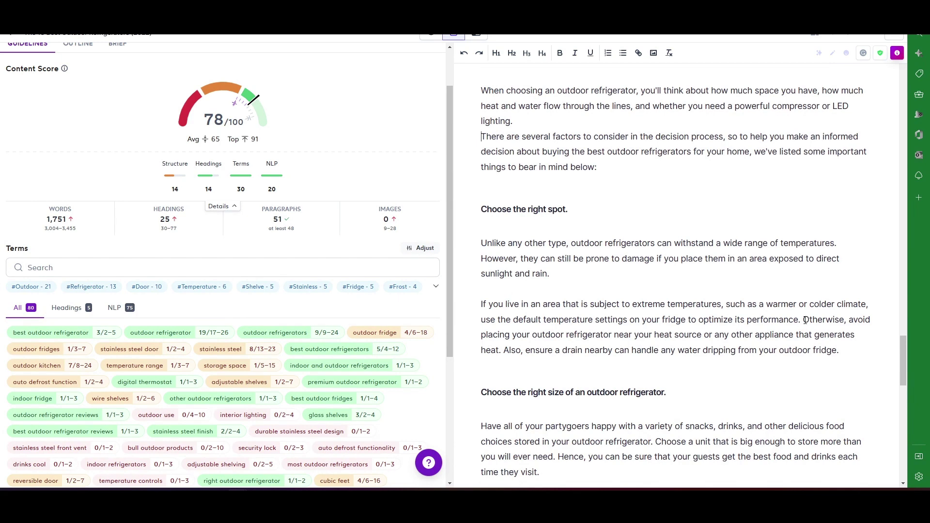
pyautogui.press('Return')
# - Split the outdoor refrigerator size paragraph before "Choose a unit" and the low-maintenance unit paragraph before "Therefore, we recommend"
pyautogui.scroll(-5, 660, 353)
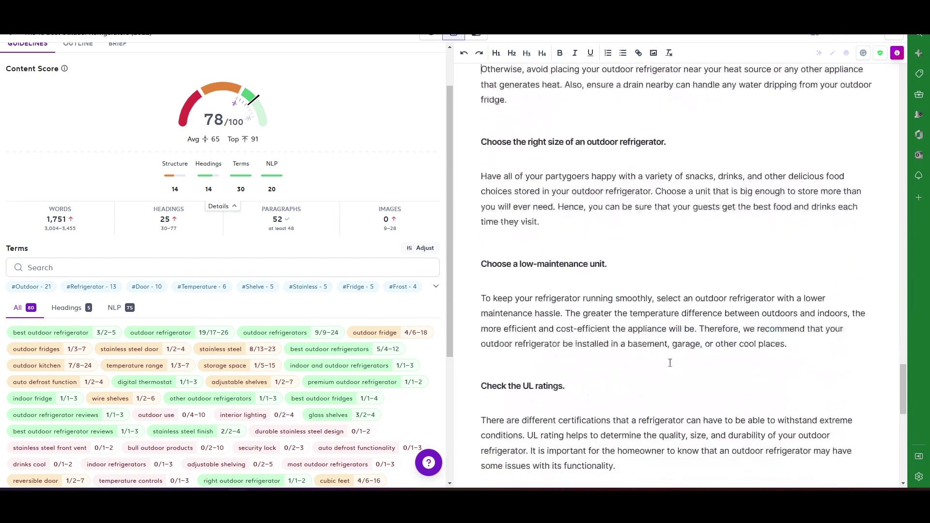
pyautogui.click(657, 190)
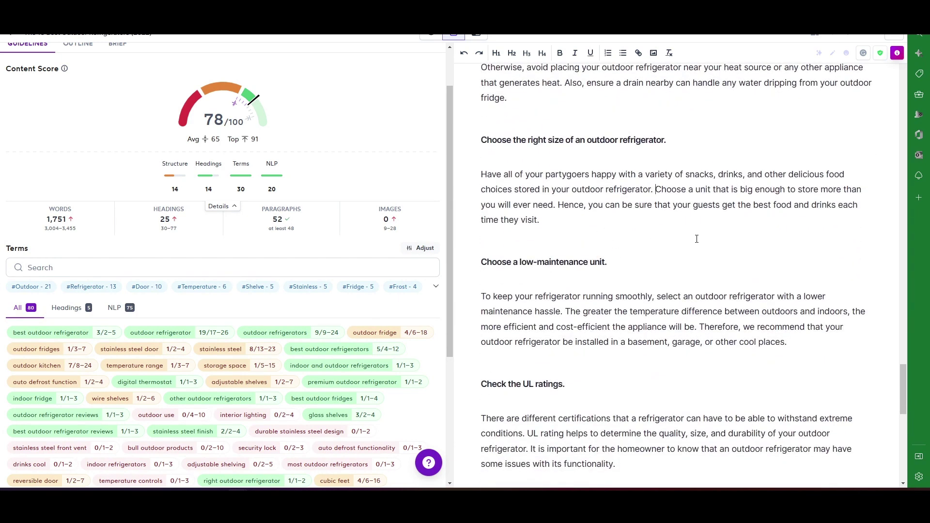
pyautogui.hotkey('shift', 'Return')
pyautogui.scroll(-1, 712, 277)
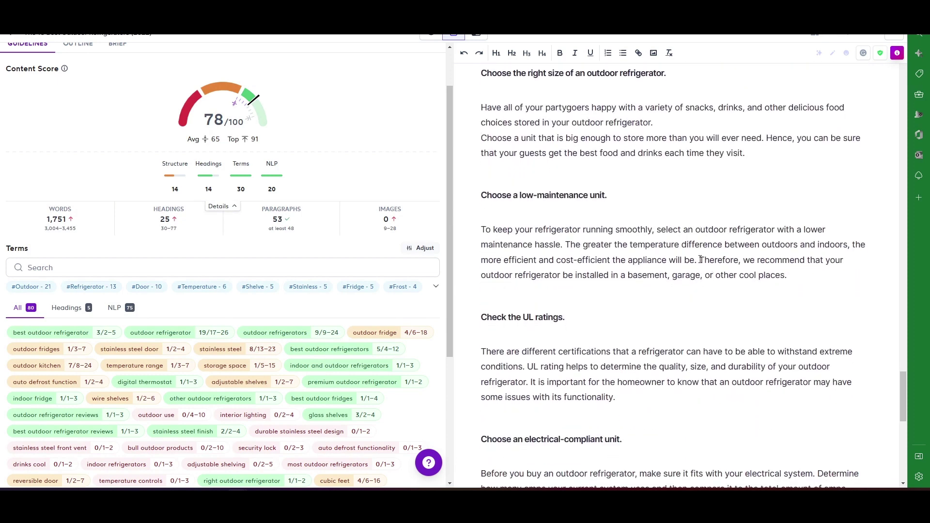
pyautogui.hotkey('shift', 'Return')
# - Split the "Check the UL ratings" paragraph before "It is important for the homeowner"
pyautogui.scroll(-4, 712, 332)
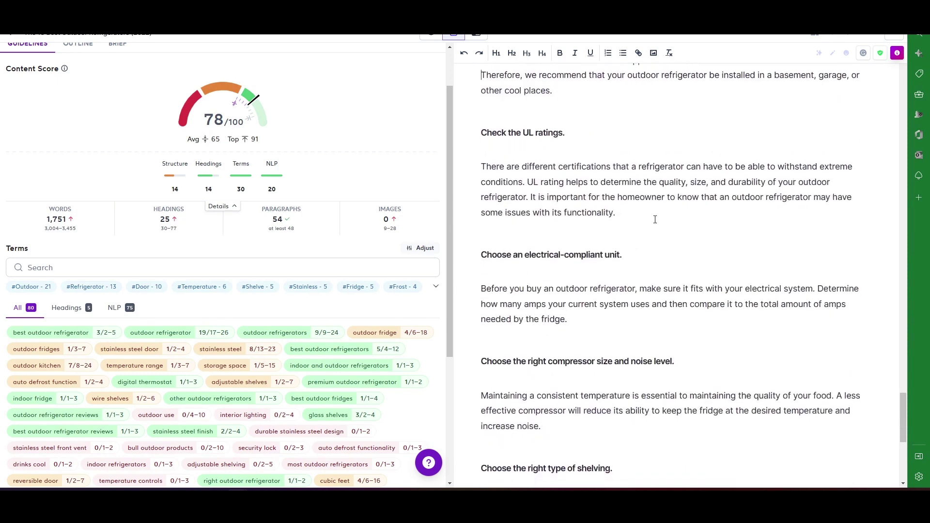
pyautogui.click(530, 197)
pyautogui.hotkey('shift', 'Return')
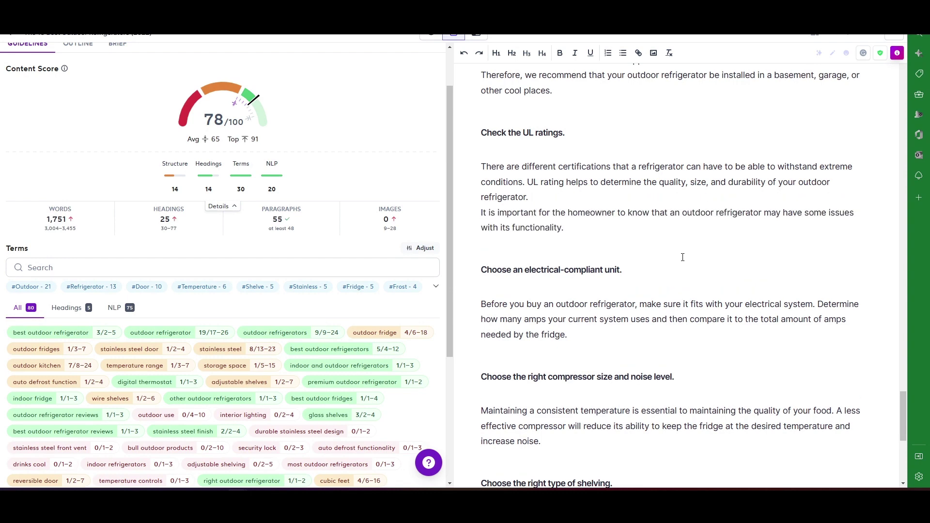
# - Split the type of vent paragraph before "As long as proper ventilation" and the best brand paragraph before "The right outdoor refrigerator brand"
pyautogui.scroll(-1, 676, 257)
pyautogui.scroll(-4, 631, 312)
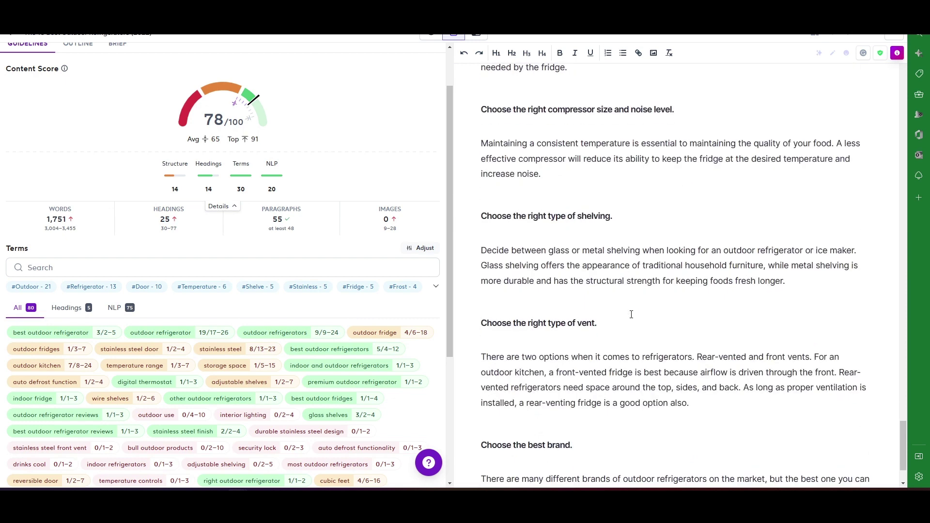
pyautogui.scroll(-1, 631, 319)
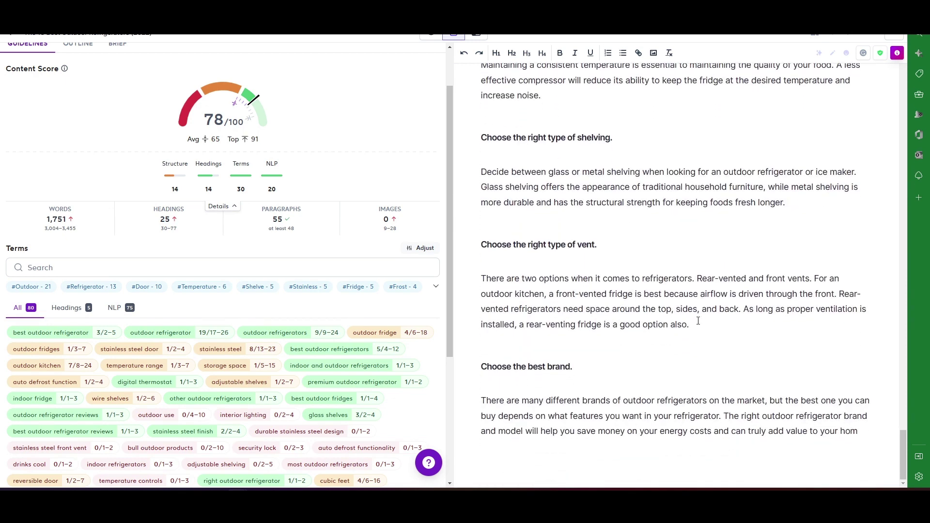
pyautogui.click(743, 309)
pyautogui.press('Return')
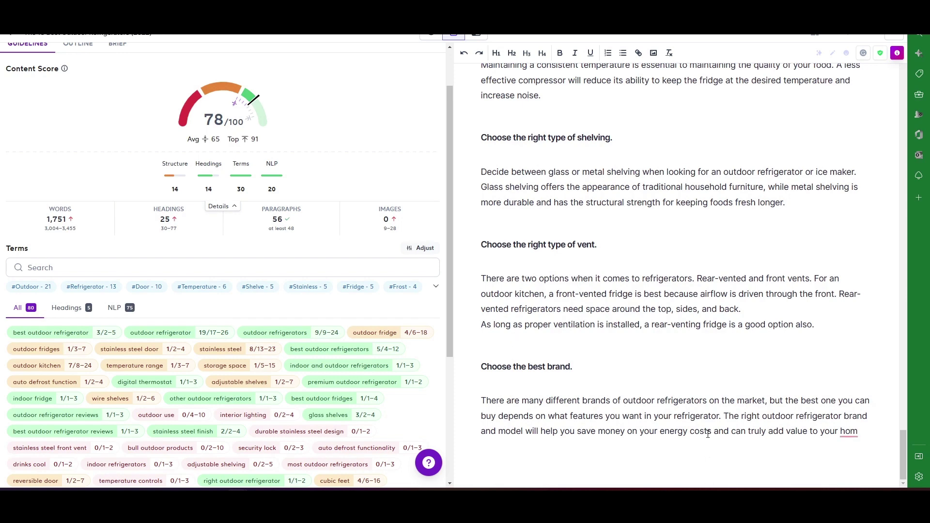
pyautogui.click(725, 416)
pyautogui.press('Return')
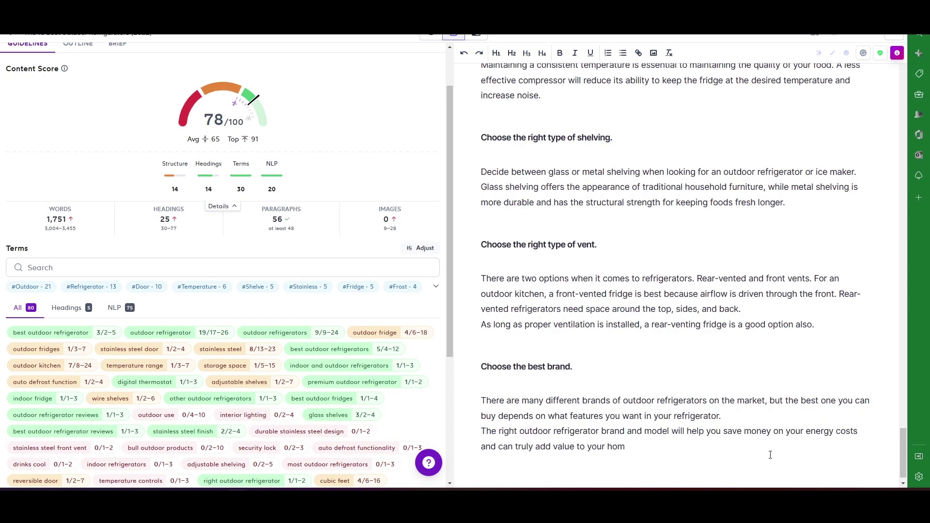
# - Complete the cut-off last word of the best brand paragraph so the sentence ends with "home."
pyautogui.scroll(7, 740, 193)
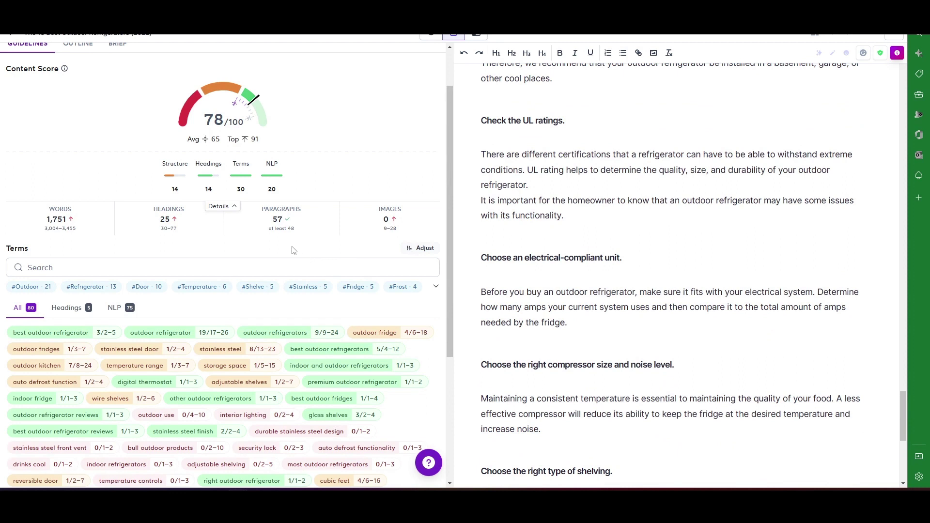
pyautogui.moveTo(284, 238)
pyautogui.moveTo(219, 244)
pyautogui.scroll(-7, 596, 248)
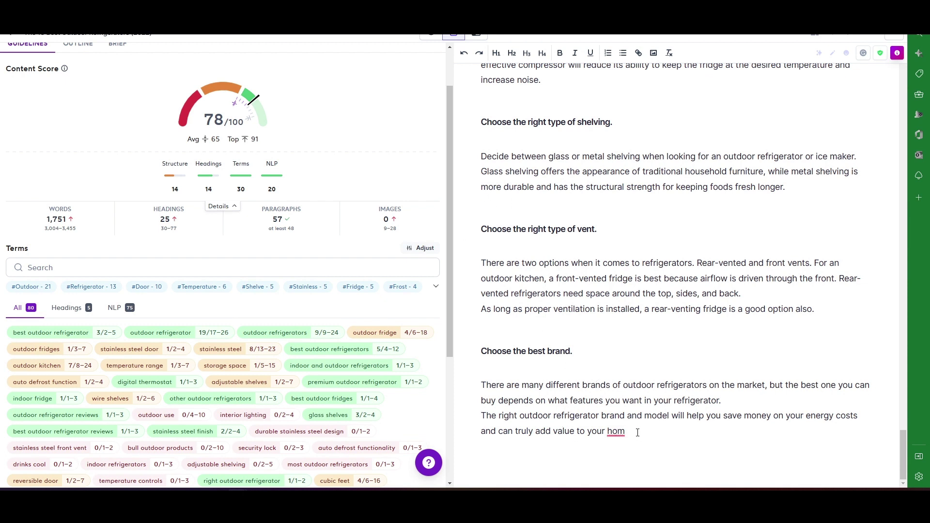
pyautogui.click(618, 432)
pyautogui.write('e.')
# - Add "Final Thought" as an H2 heading at the end of the article and remove the empty line above it
pyautogui.scroll(-1, 689, 382)
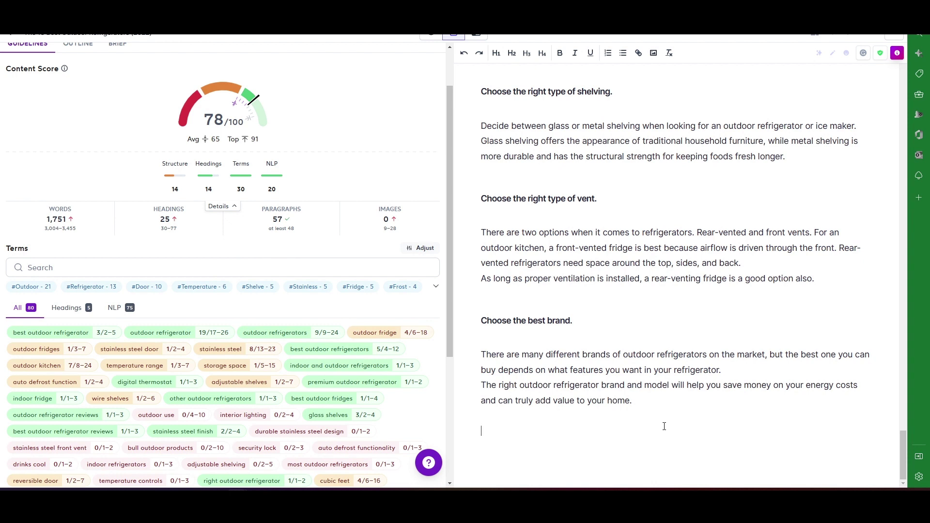
pyautogui.write('Final Thought')
pyautogui.moveTo(542, 431); pyautogui.dragTo(480, 431)
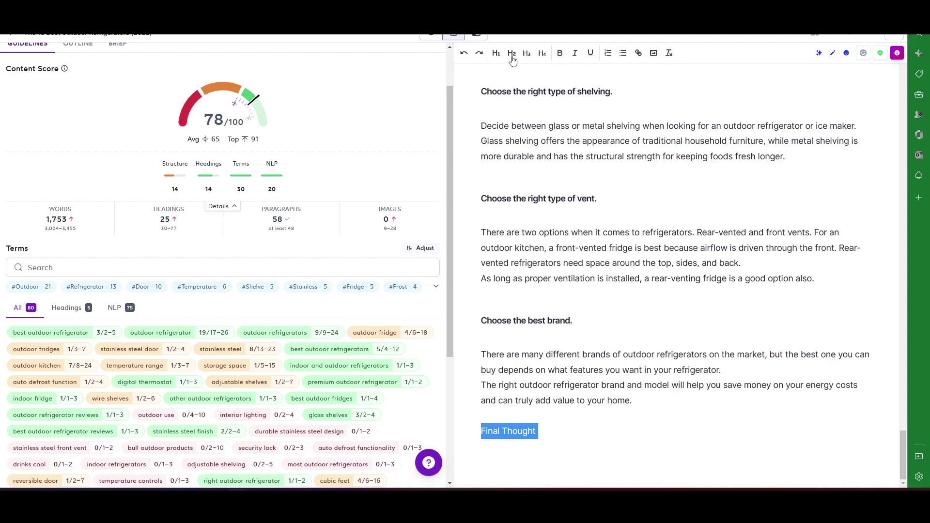
pyautogui.click(513, 54)
pyautogui.click(492, 421)
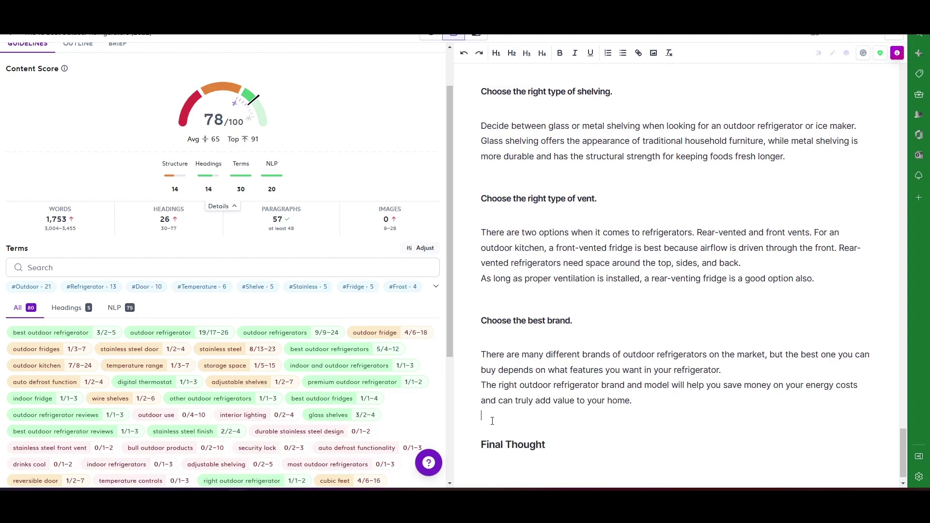
pyautogui.press('Delete')
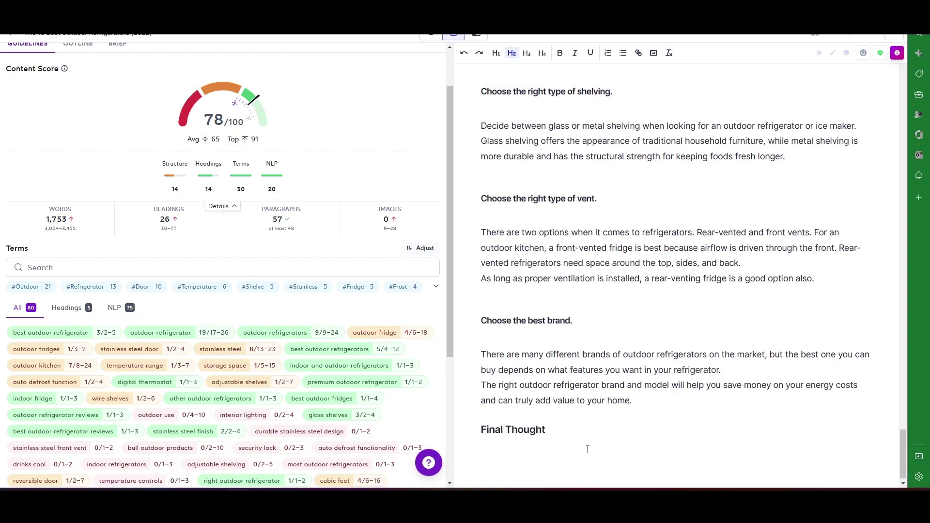
# - Write the instruction "write a compelling closing paragraph for this post" on a new line below the Final Thought heading
pyautogui.click(573, 433)
pyautogui.press('Return')
pyautogui.scroll(20, 613, 371)
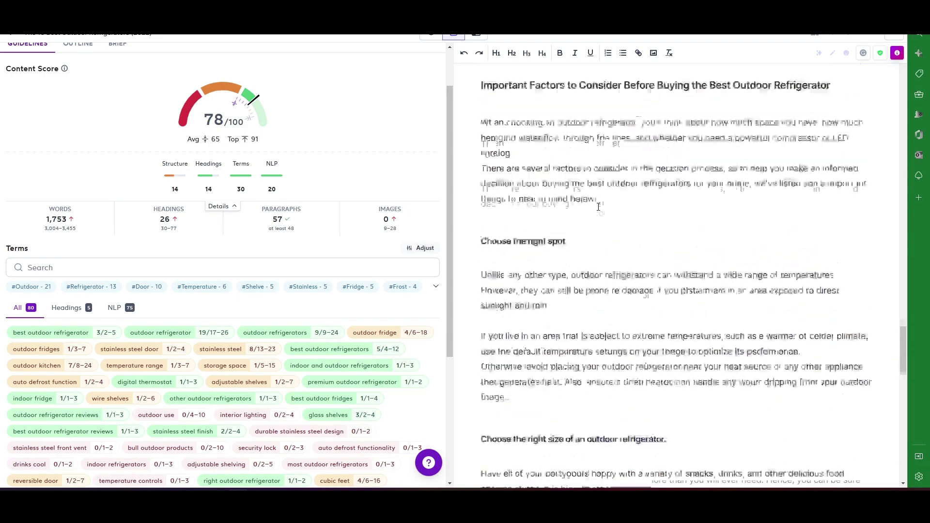
pyautogui.scroll(15, 599, 207)
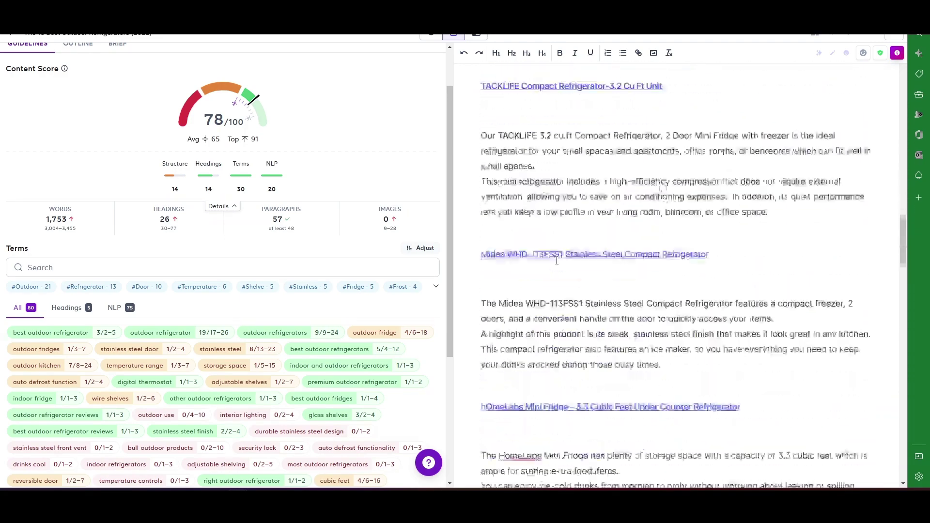
pyautogui.scroll(-15, 556, 261)
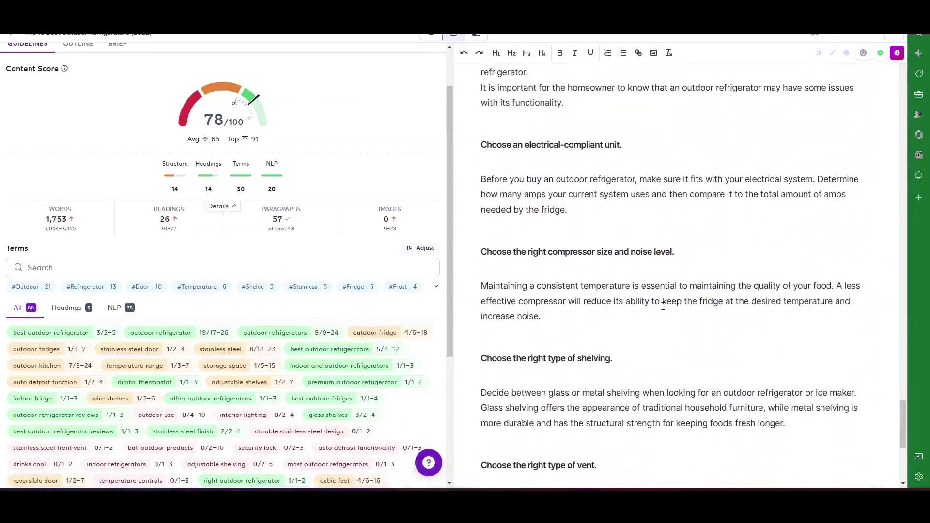
pyautogui.scroll(-5, 663, 306)
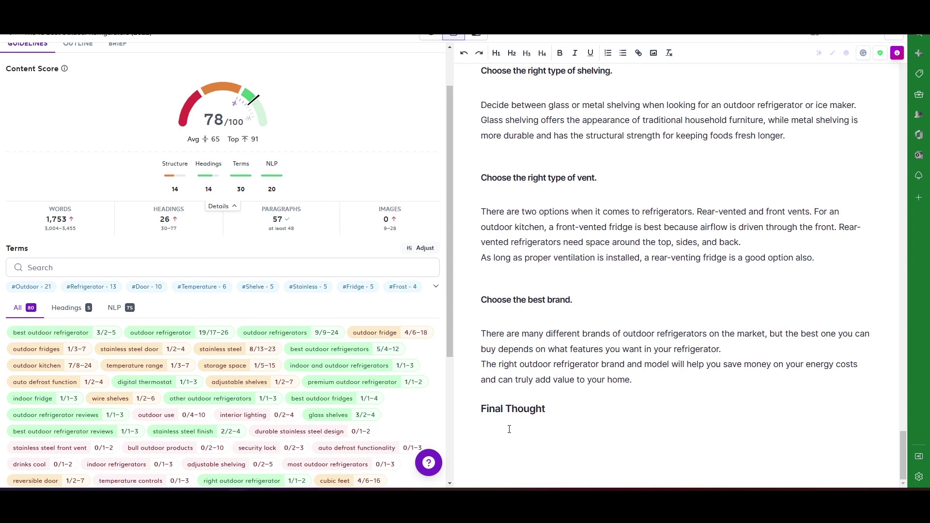
pyautogui.write('write acompelling closing paragr')
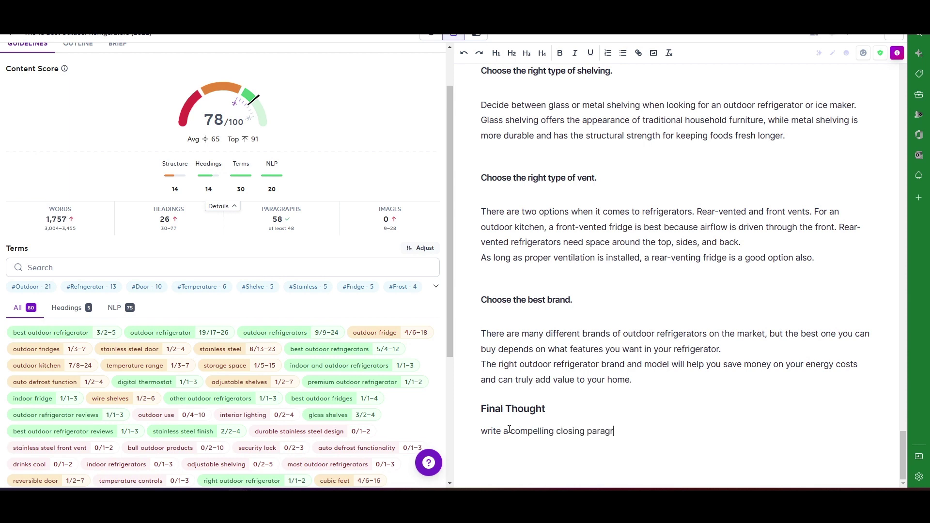
pyautogui.write('aph for thi')
pyautogui.write('s post')
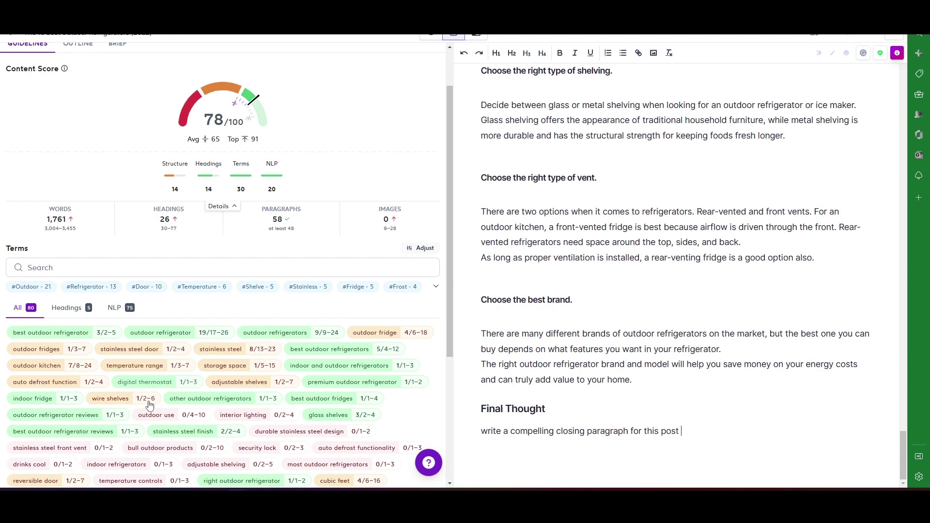
# - Extend the closing paragraph instruction below the Final Thought heading with "and use keywords outdoor use, and top outdoor refrigerators"
pyautogui.scroll(-2, 218, 407)
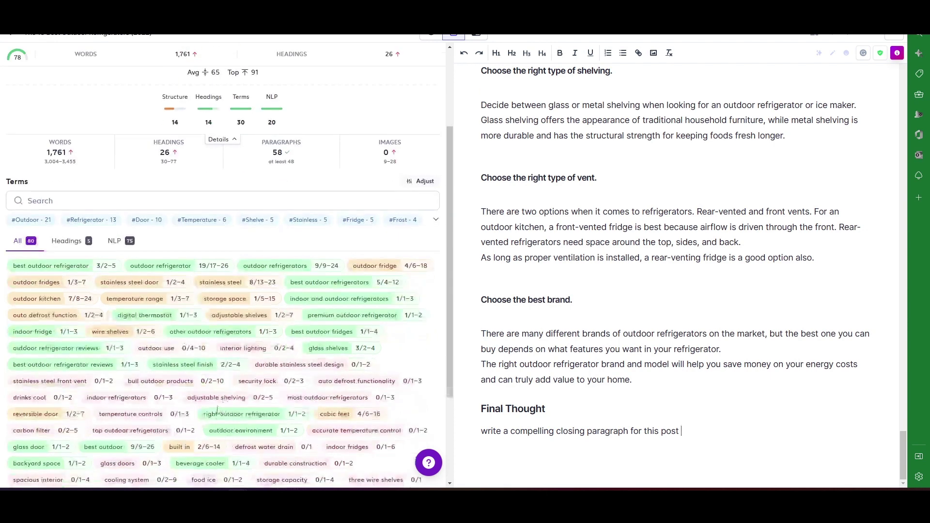
pyautogui.moveTo(312, 418)
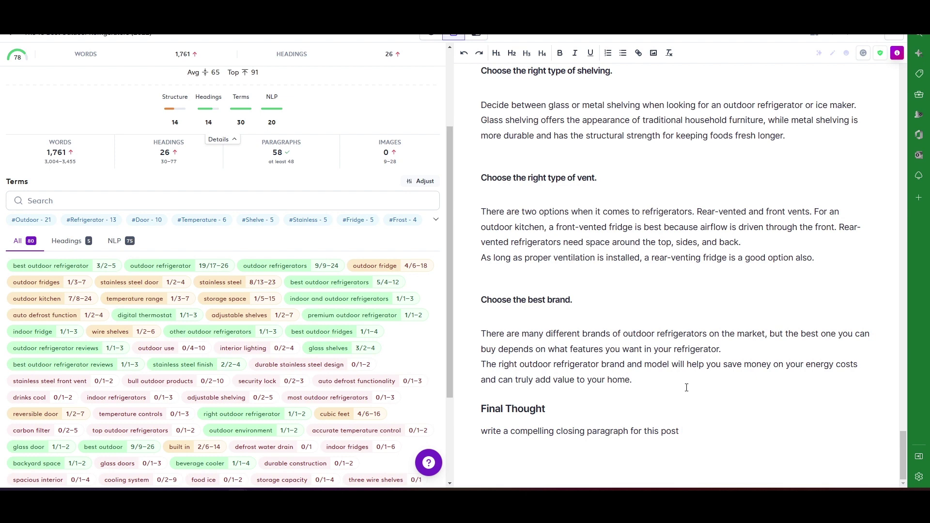
pyautogui.scroll(-2, 347, 432)
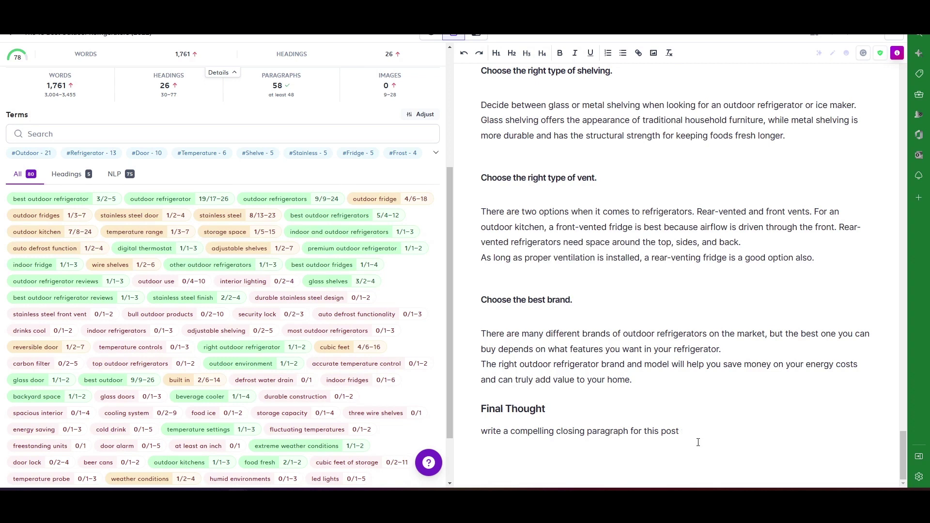
pyautogui.write('and use keywords')
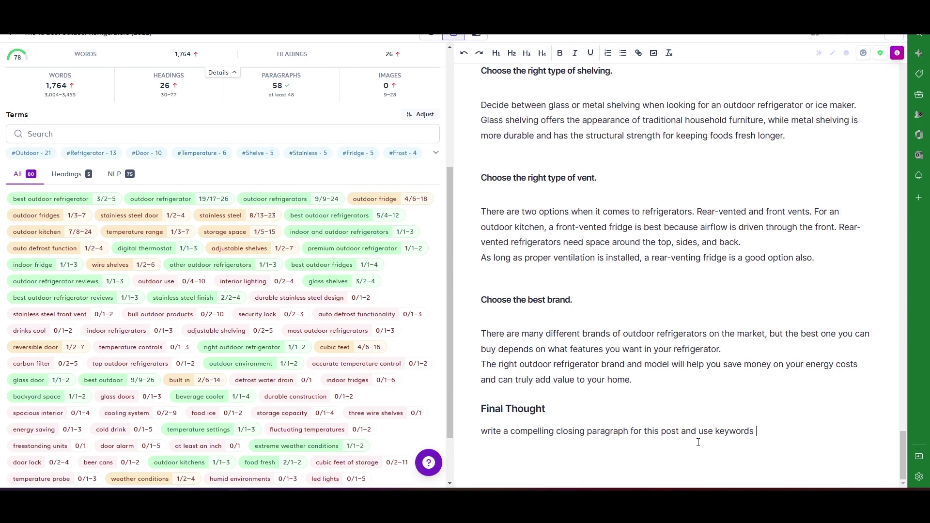
pyautogui.write(' outdoor use, and ')
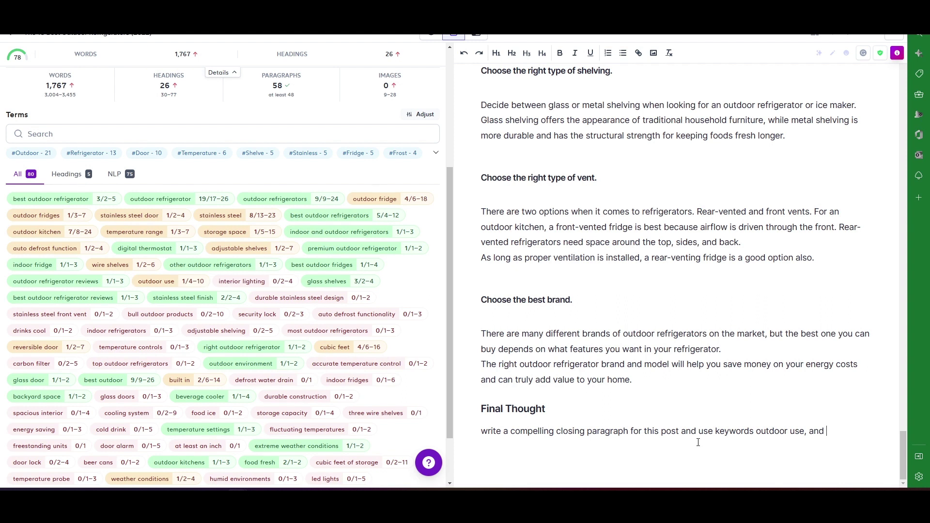
pyautogui.write('top outdoor refrigeratot')
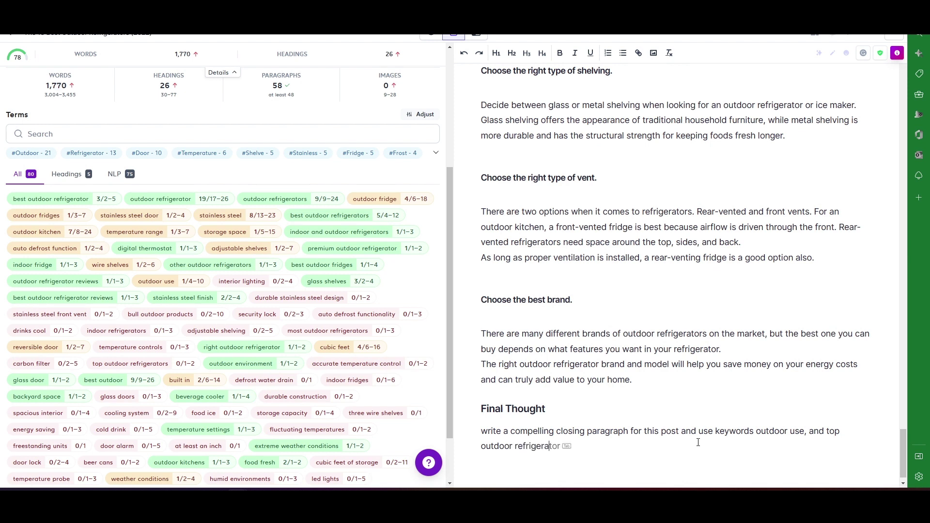
pyautogui.press('BackSpace')
pyautogui.write('rs')
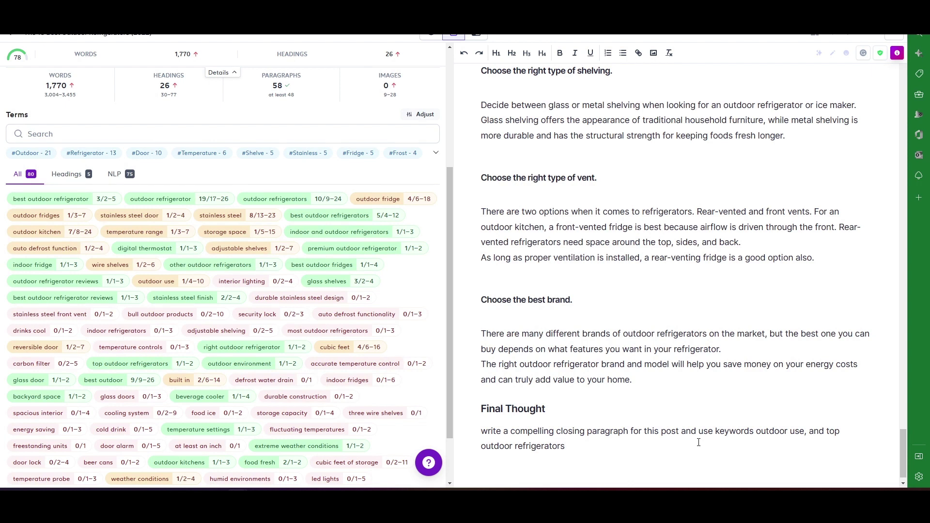
# - Run the instruction to generate the closing paragraph under Final Thought and check the Surfer content score
pyautogui.tripleClick(699, 442)
pyautogui.hotkey('ctrl', 'Return')
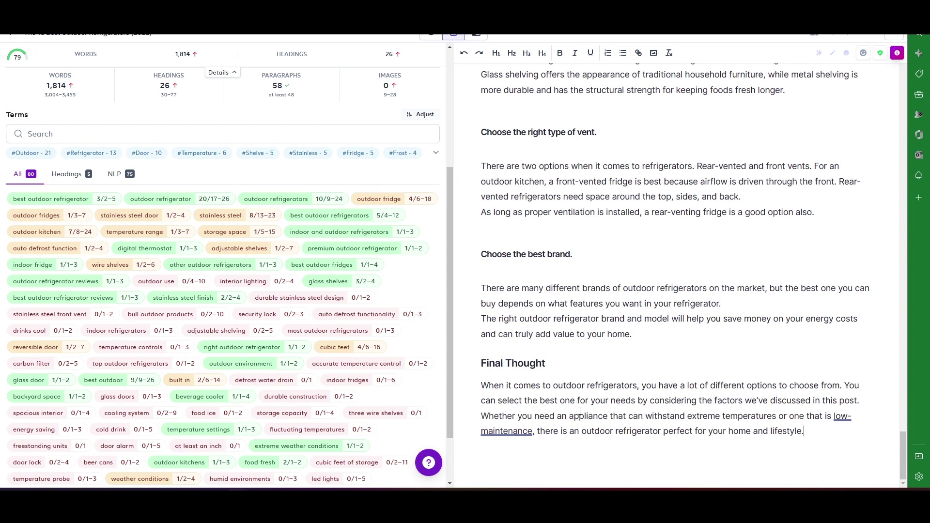
pyautogui.scroll(3, 256, 101)
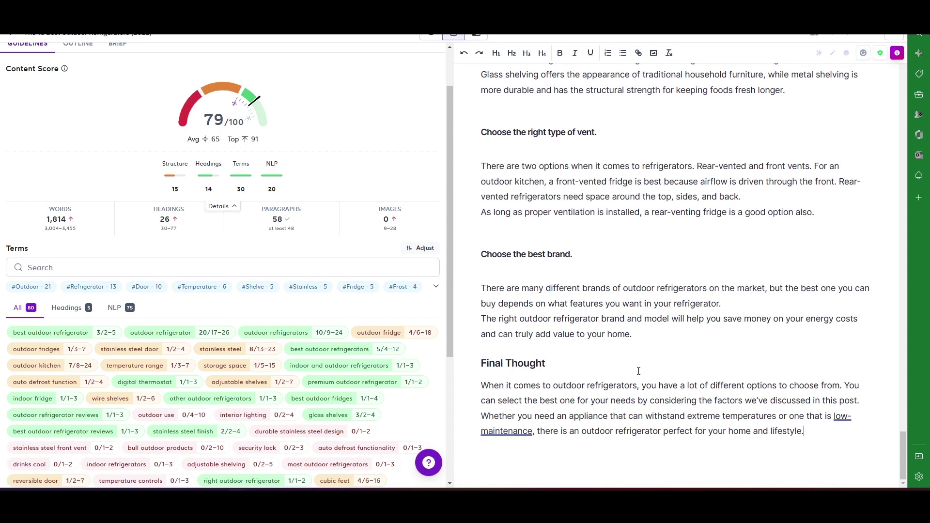
# - Add "FAQ" as an H2 heading between the best brand section and Final Thought, with an empty line below it
pyautogui.scroll(3, 639, 372)
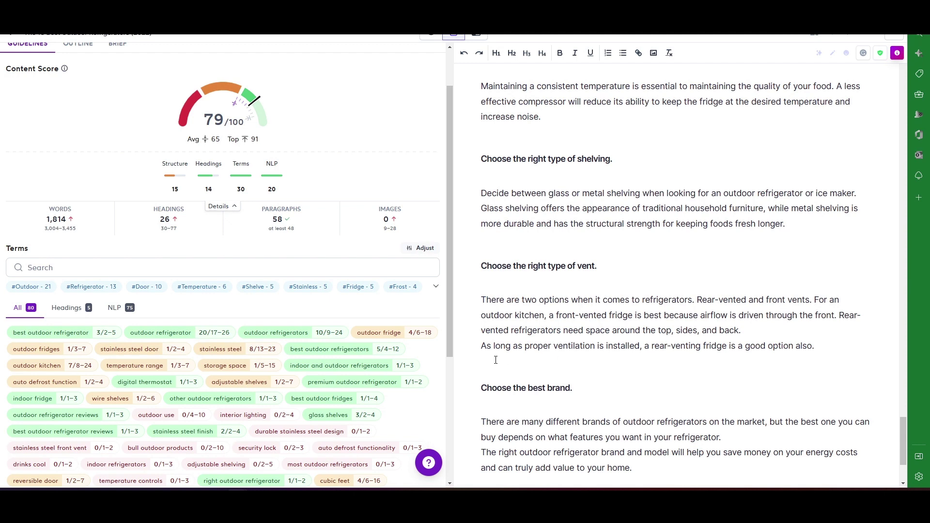
pyautogui.scroll(-3, 607, 385)
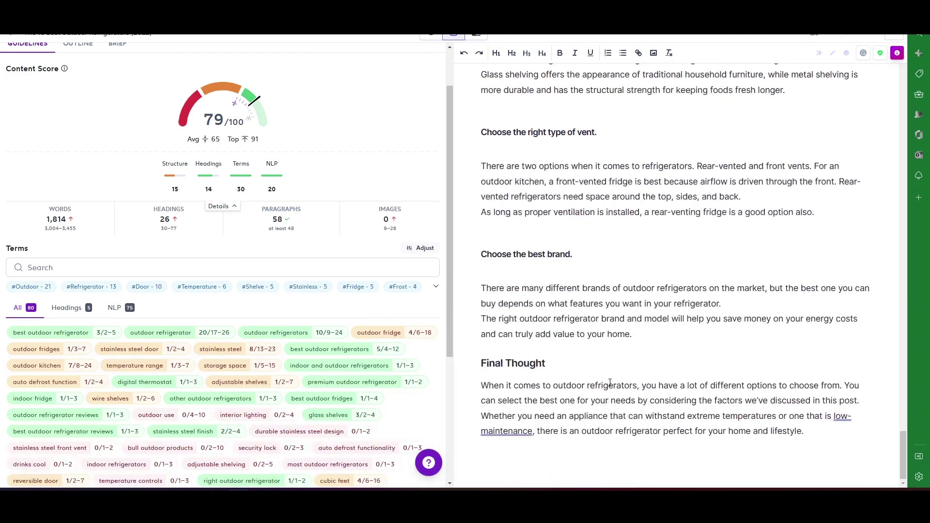
pyautogui.click(646, 347)
pyautogui.press('Return')
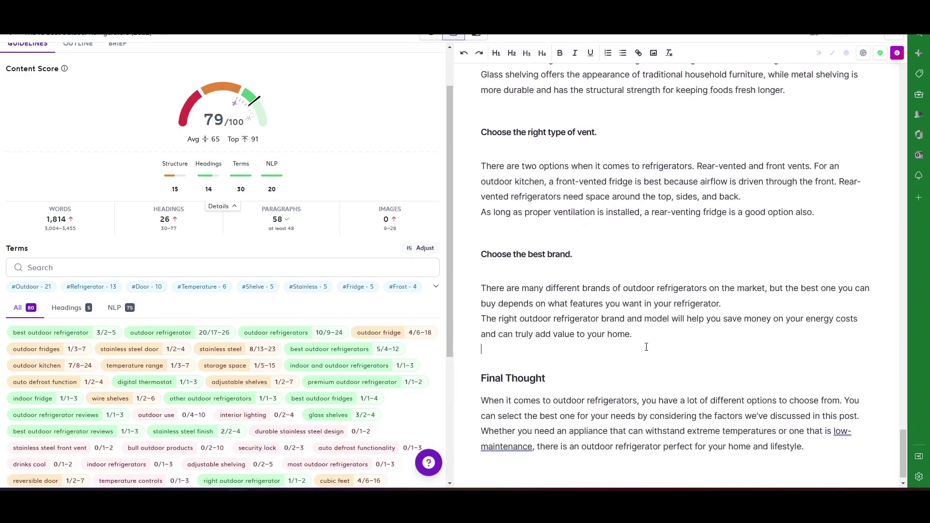
pyautogui.write('Fig')
pyautogui.press('BackSpace')
pyautogui.press('BackSpace')
pyautogui.press('BackSpace')
pyautogui.write('FAQ')
pyautogui.doubleClick(490, 349)
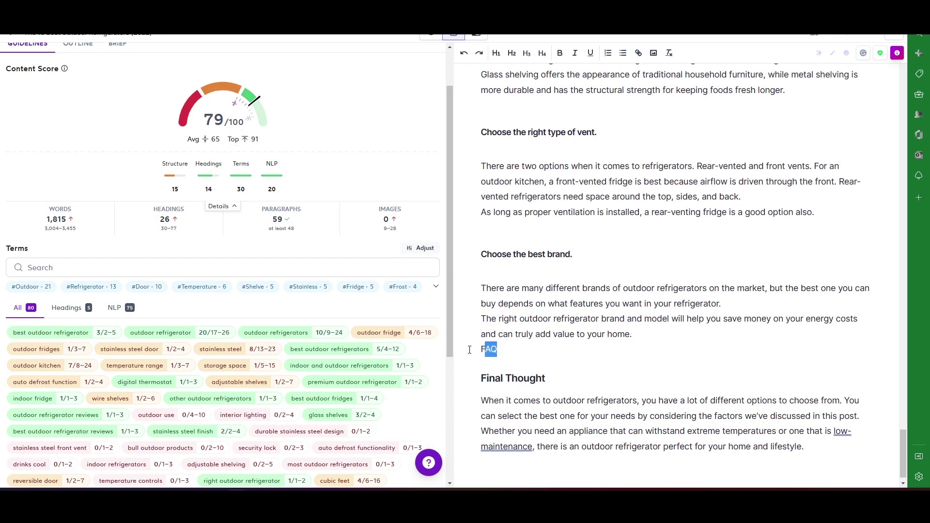
pyautogui.click(517, 54)
pyautogui.click(580, 369)
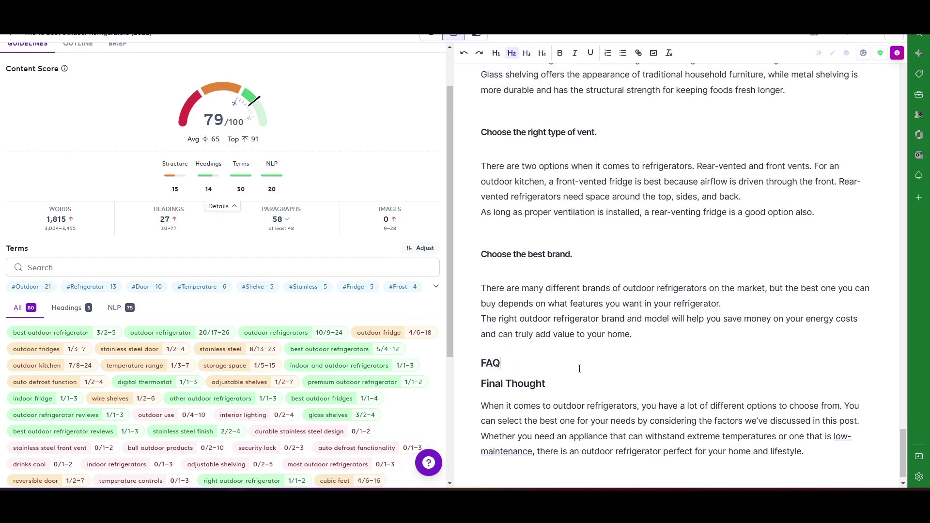
pyautogui.press('Return')
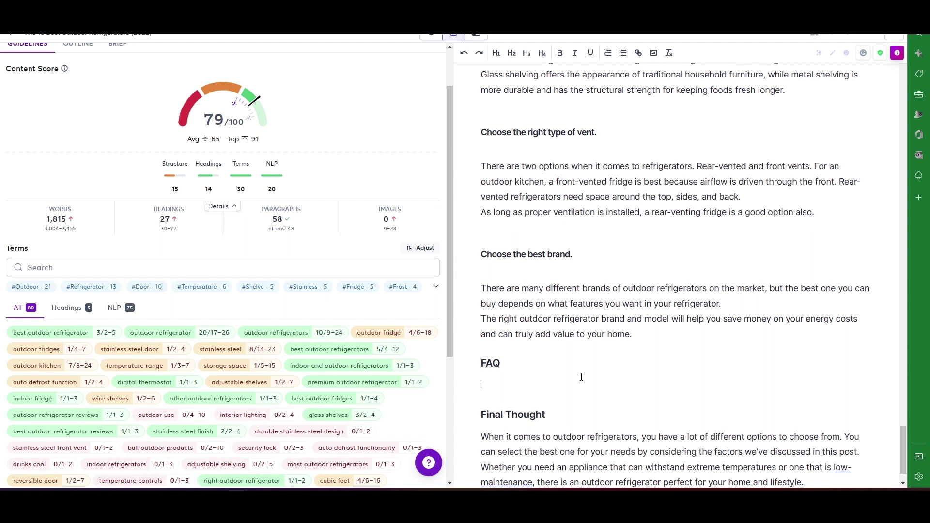
# - Open the FAQ Generator template beside the article
pyautogui.click(478, 36)
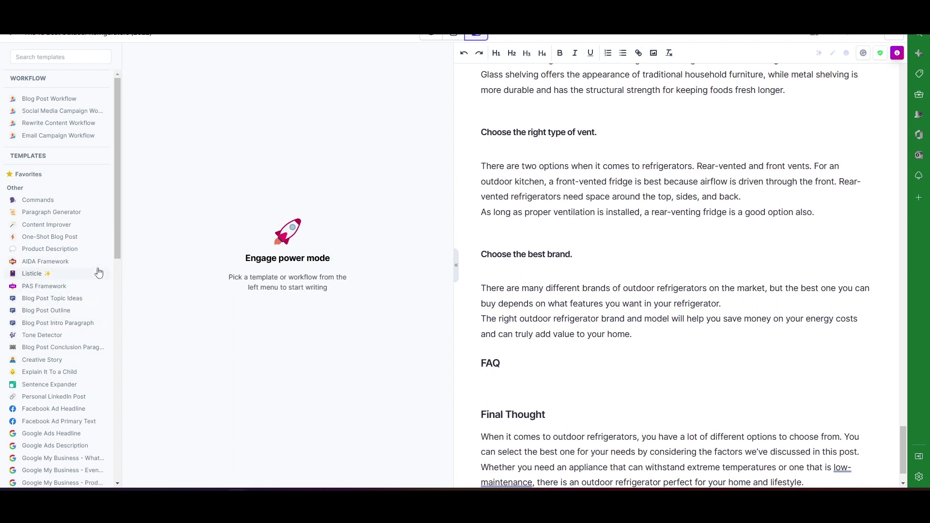
pyautogui.scroll(-5, 80, 320)
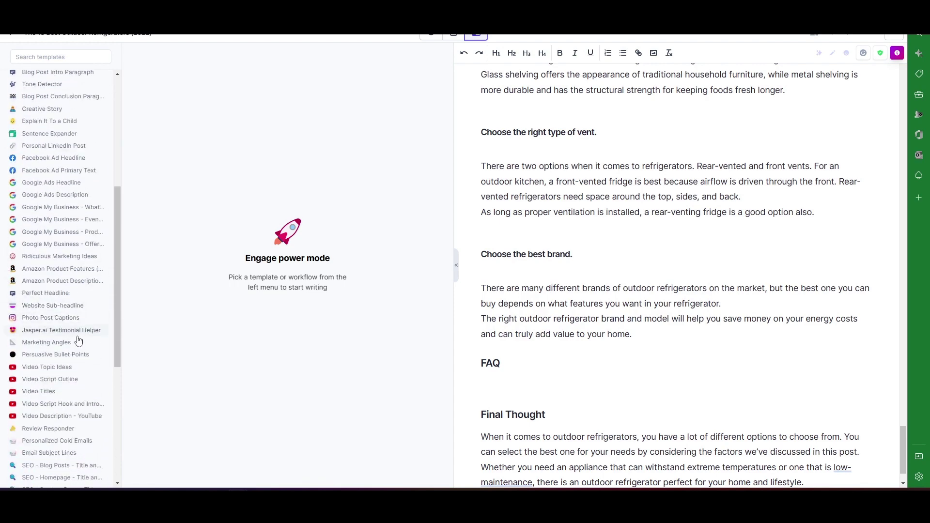
pyautogui.scroll(-5, 81, 370)
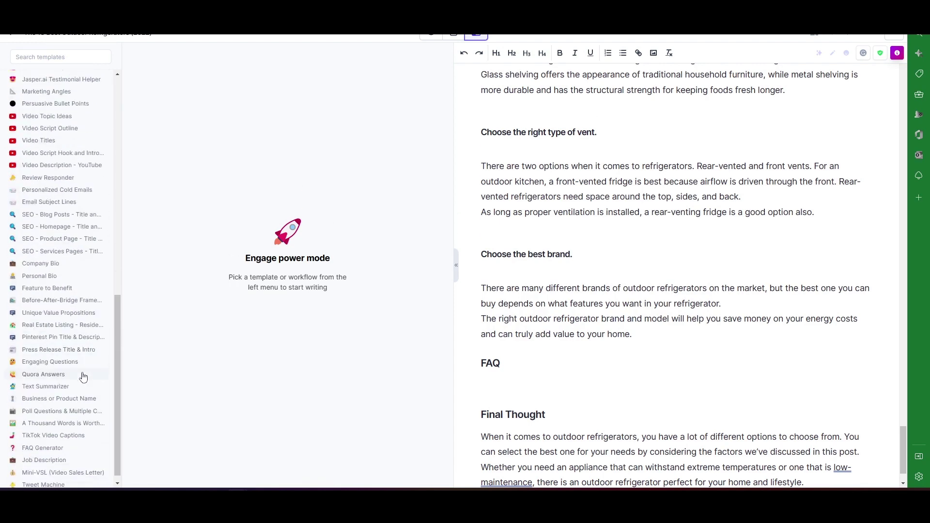
pyautogui.click(55, 442)
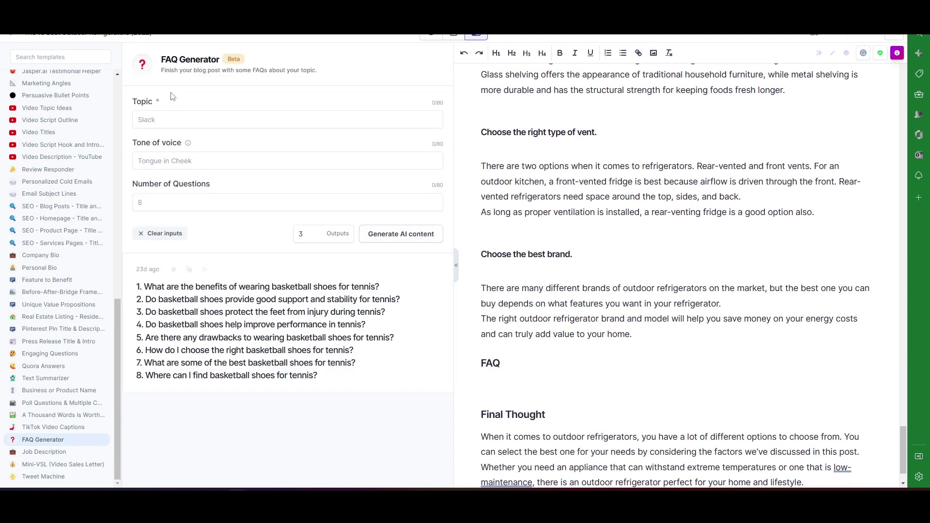
# - Generate FAQs for the topic "Best Outdoor Refrigerator" with an informative tone and 5 questions
pyautogui.click(162, 118)
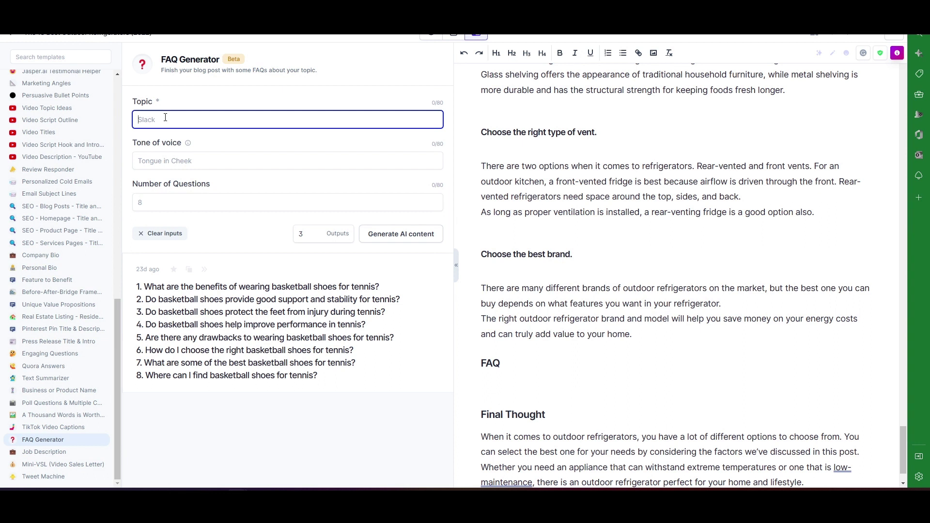
pyautogui.write('Best Outdoor Refrigerator')
pyautogui.click(155, 163)
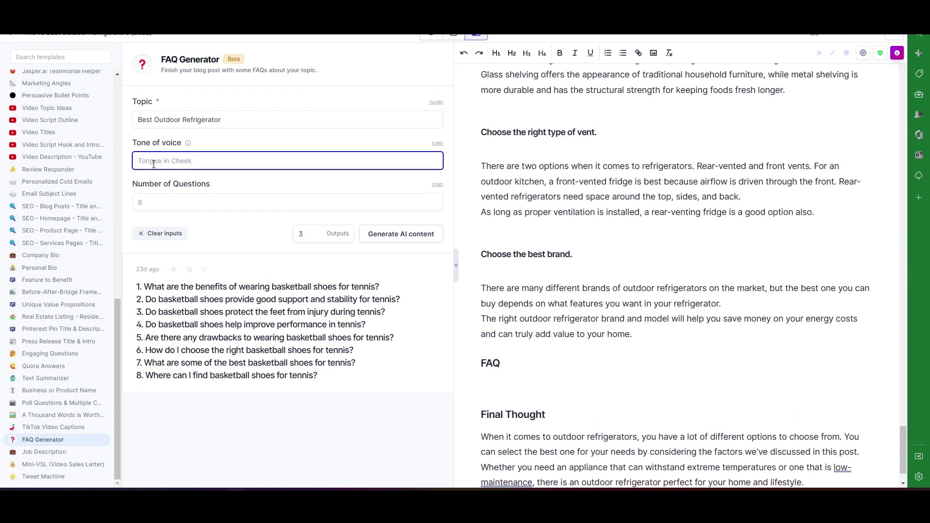
pyautogui.write('informative')
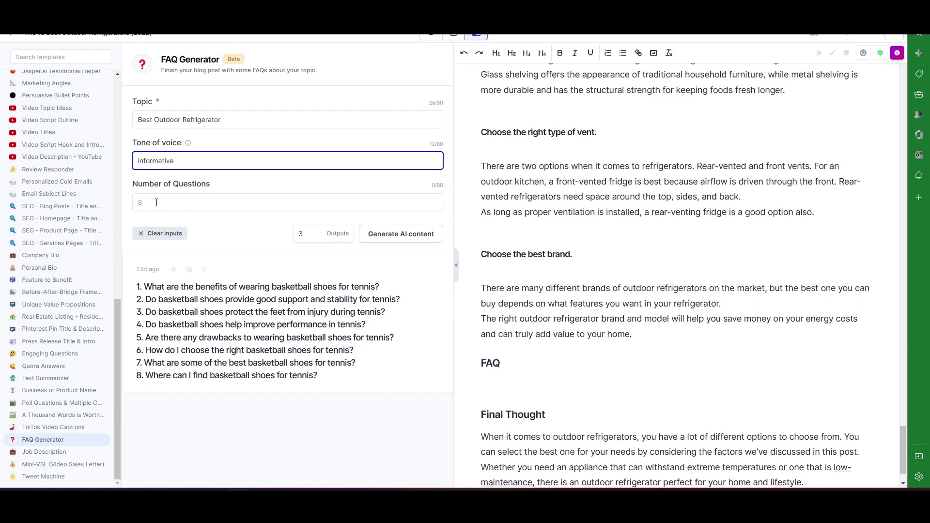
pyautogui.click(134, 208)
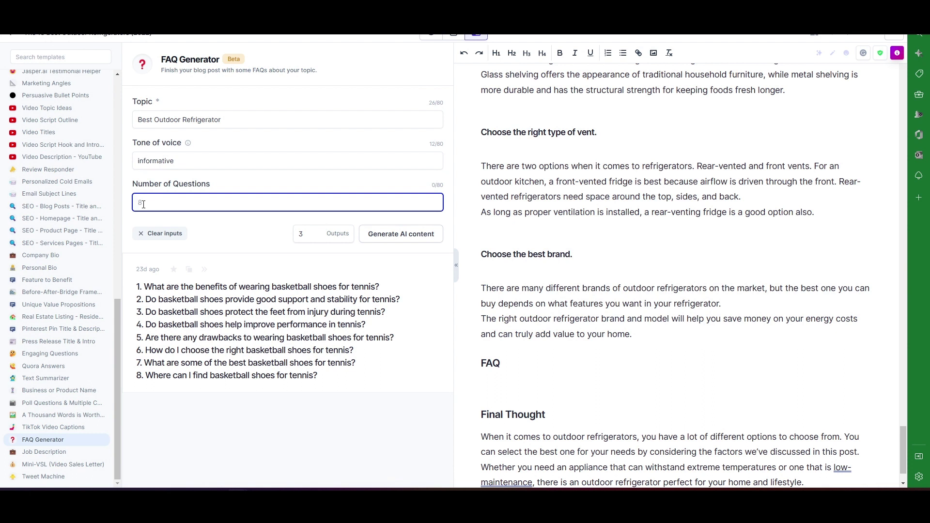
pyautogui.write('5')
pyautogui.click(387, 234)
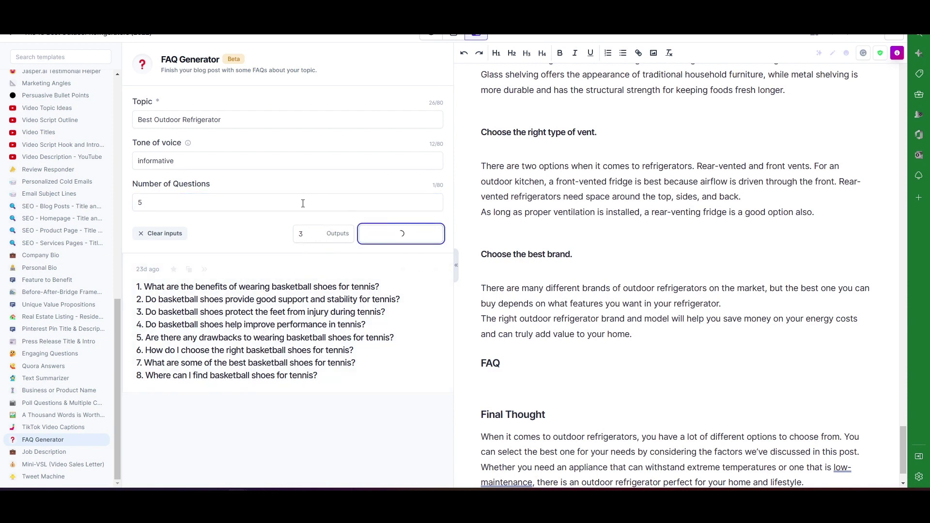
# - Insert the first generated set of outdoor refrigerator questions on the empty line below the FAQ heading
pyautogui.scroll(-3, 280, 246)
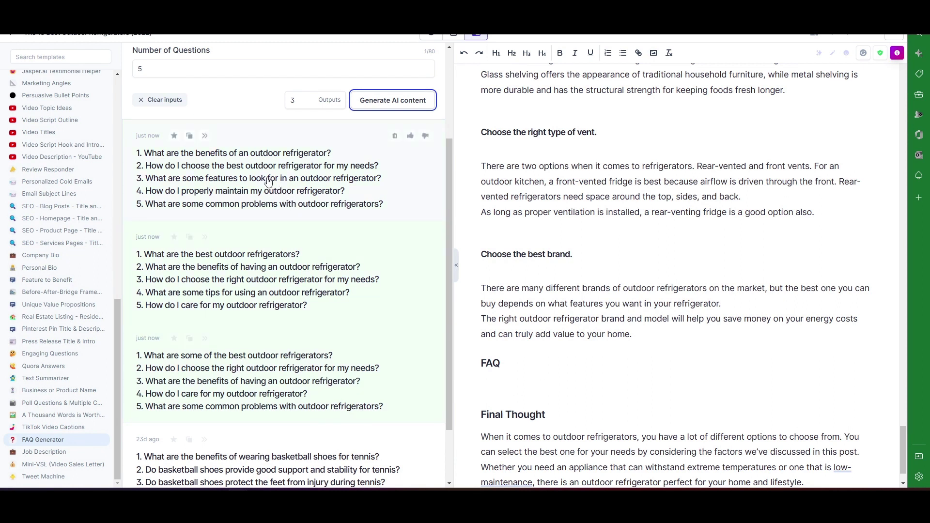
pyautogui.click(205, 136)
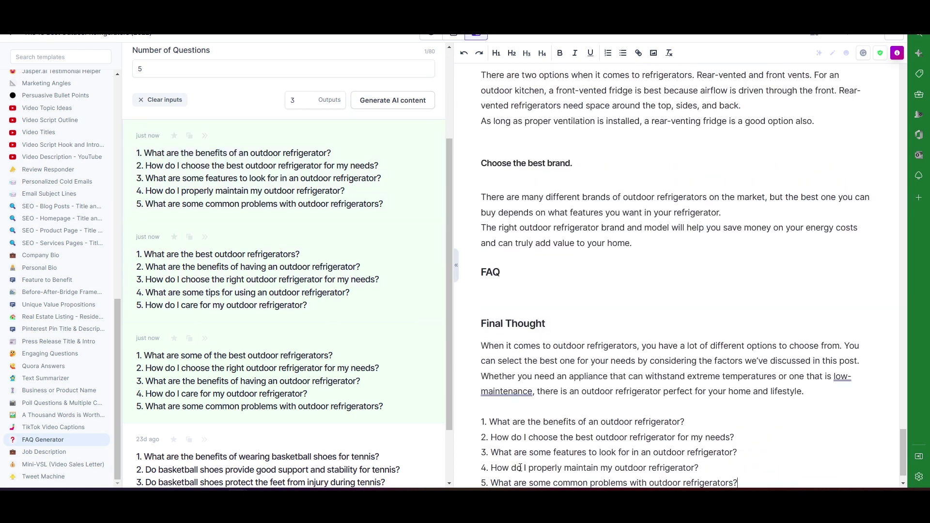
pyautogui.click(464, 53)
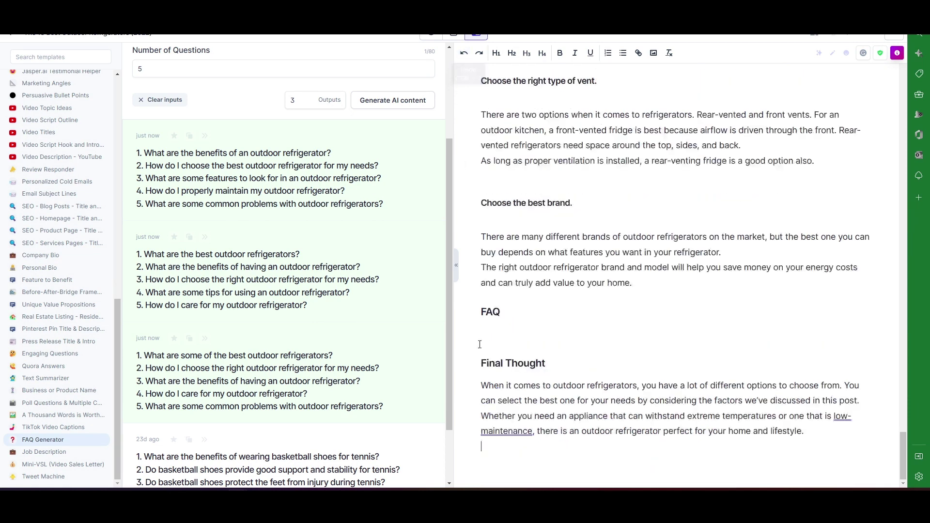
pyautogui.click(480, 344)
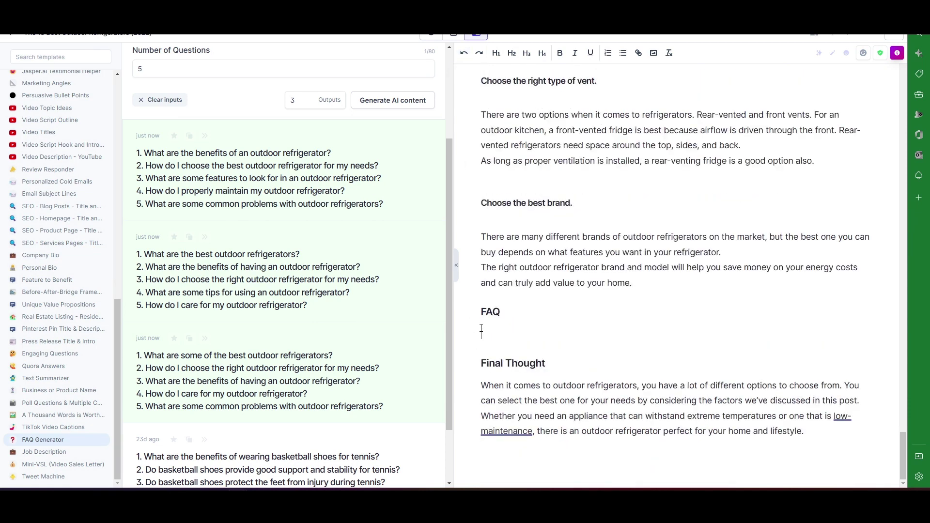
pyautogui.click(206, 136)
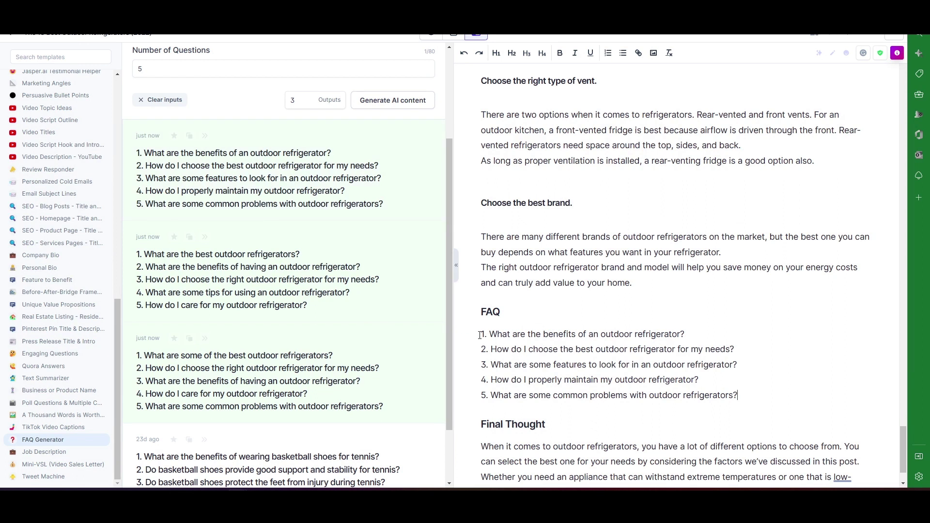
# - Format the five FAQ questions as H3 headings and add an empty line above the Final Thought heading
pyautogui.click(492, 313)
pyautogui.click(503, 335)
pyautogui.moveTo(479, 335); pyautogui.dragTo(796, 394)
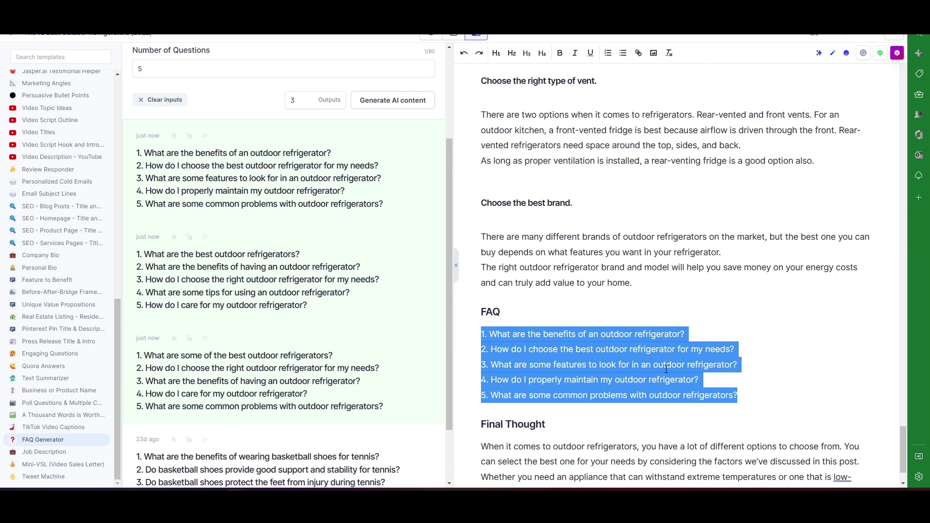
pyautogui.click(527, 52)
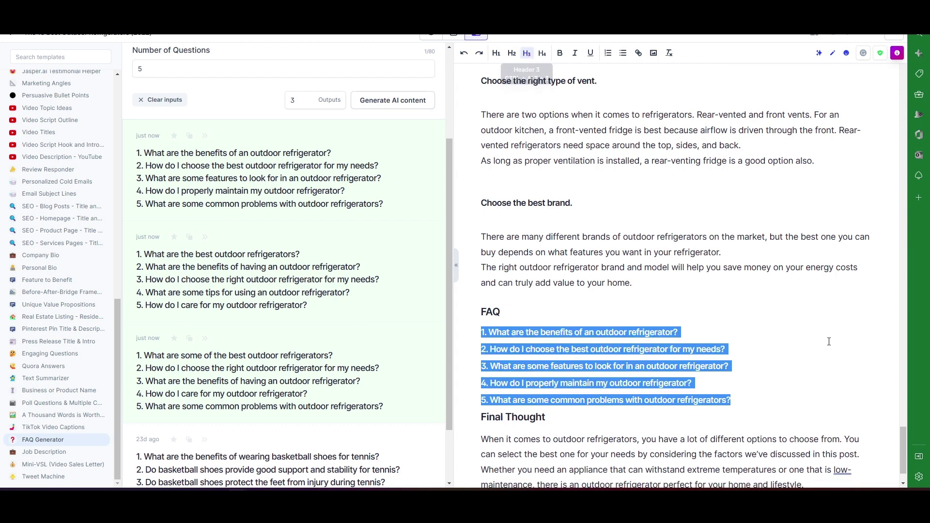
pyautogui.click(734, 305)
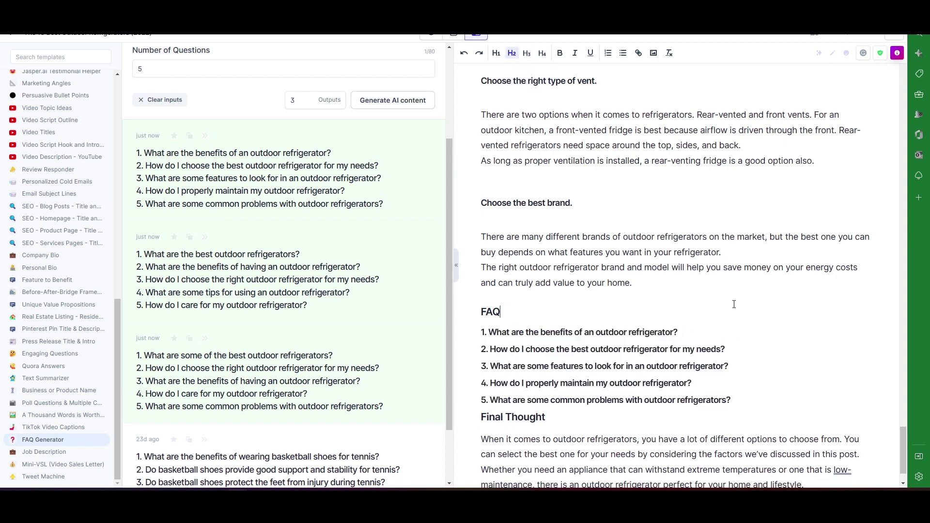
pyautogui.click(483, 420)
pyautogui.press('Return')
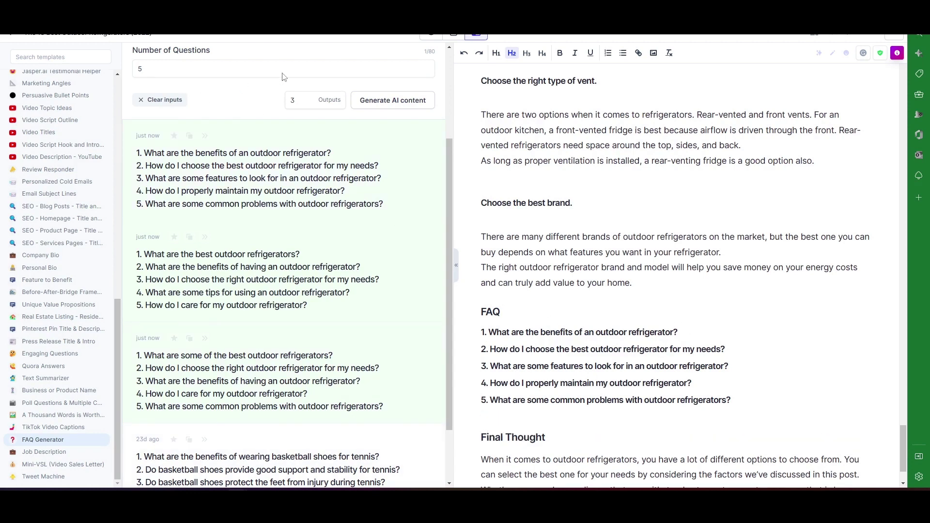
# - Check the article's content score and structure counts in the Surfer guidelines, and return to the writing templates
pyautogui.scroll(3, 384, 95)
pyautogui.click(456, 37)
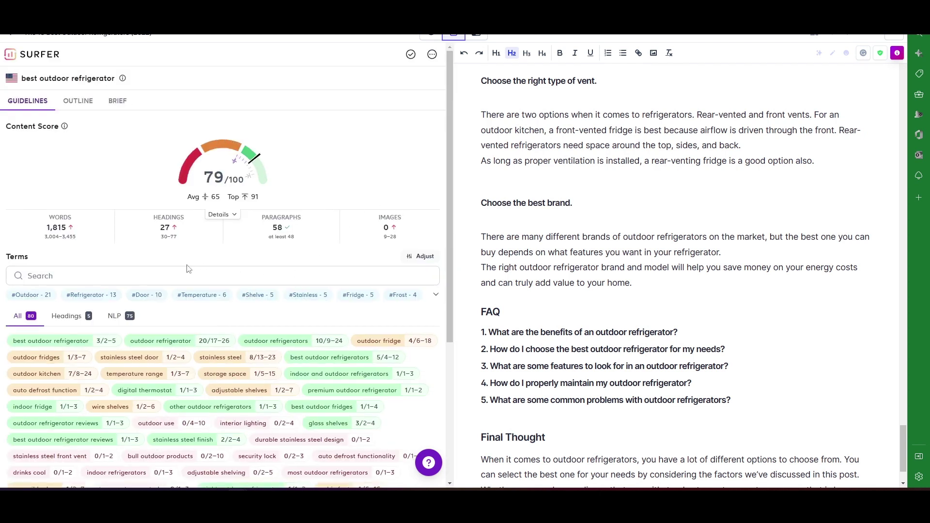
pyautogui.moveTo(173, 248)
pyautogui.click(477, 35)
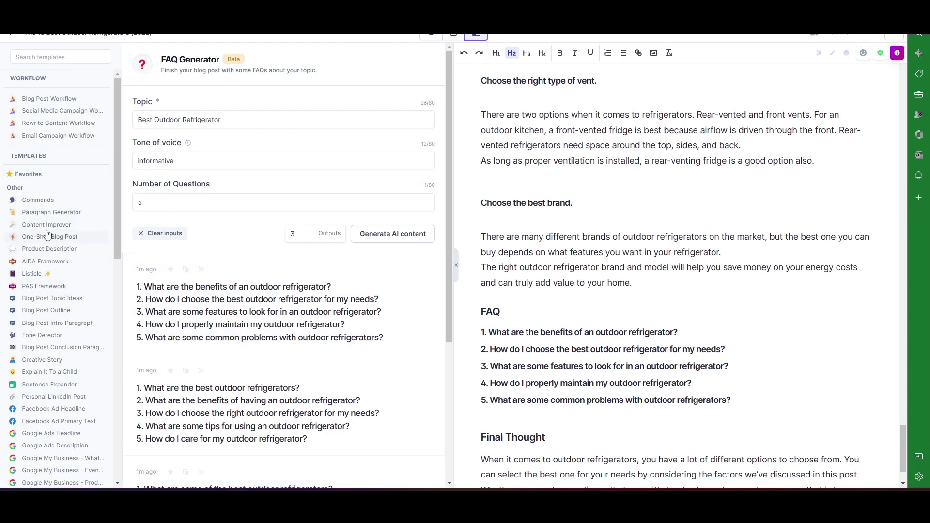
# - Using the Commands template, enter the command "write a compelling answer to the following question:"
pyautogui.click(39, 201)
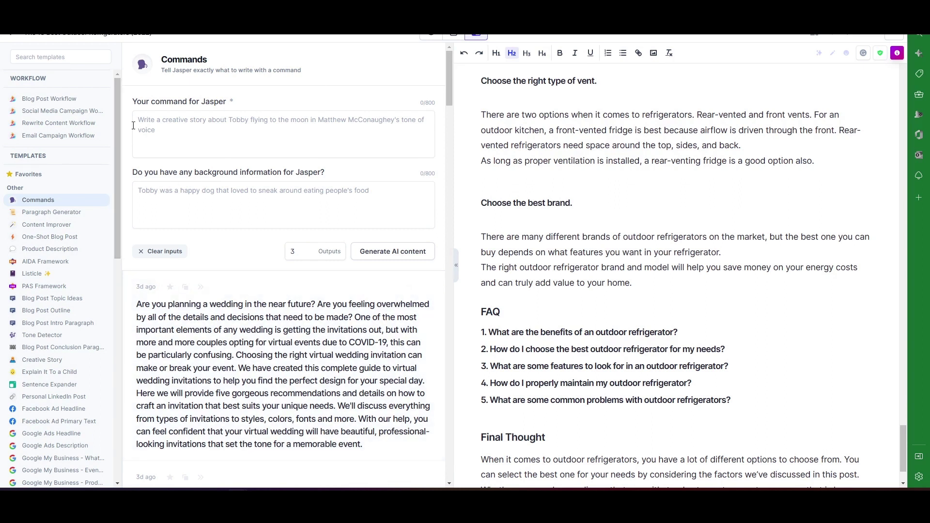
pyautogui.click(258, 126)
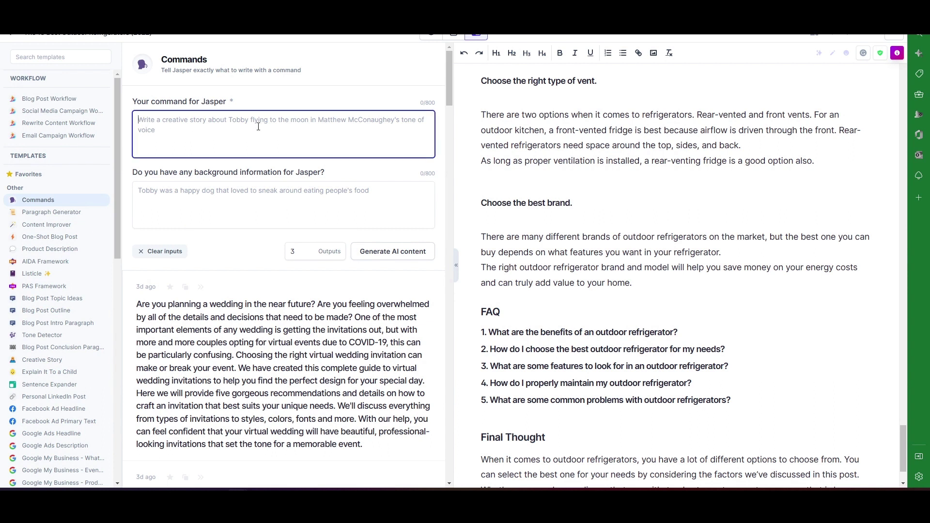
pyautogui.write('write a')
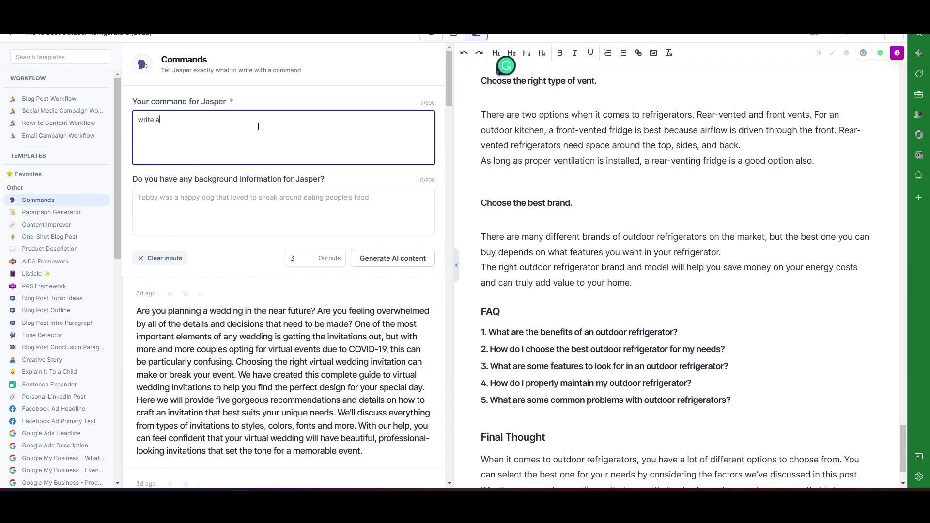
pyautogui.write(' compelling answer to teh')
pyautogui.press('BackSpace')
pyautogui.press('BackSpace')
pyautogui.write('he folloo')
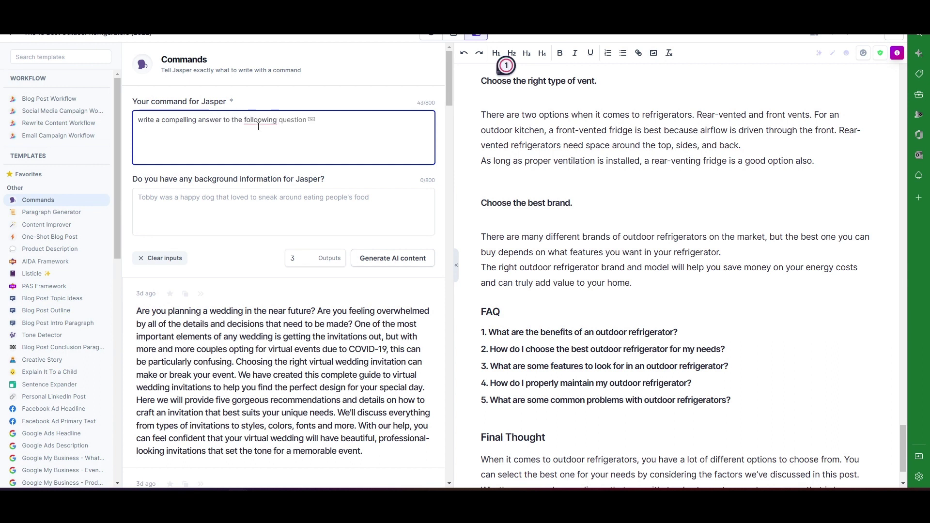
pyautogui.press('BackSpace')
pyautogui.write('wing ')
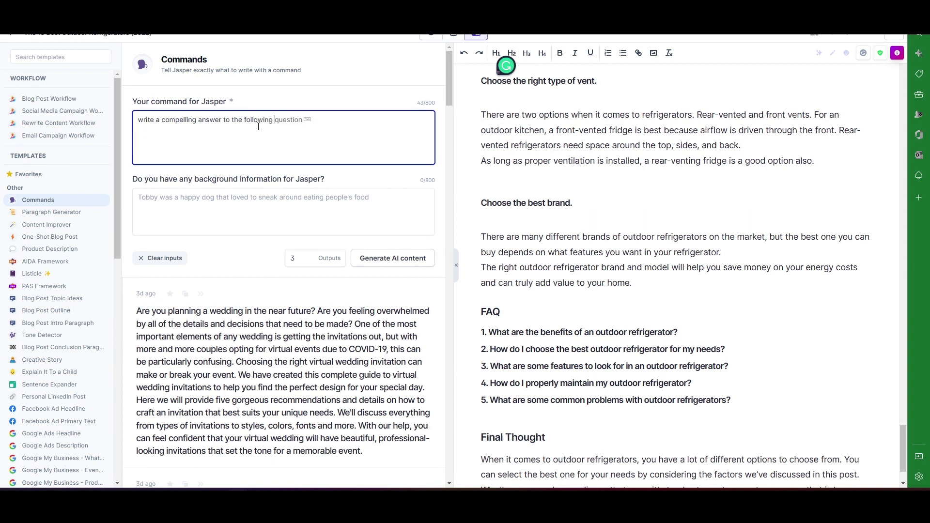
pyautogui.write('question:')
# - Append the first FAQ question, "What are the benefits of an outdoor refrigerator?", to the command and generate 3 outputs
pyautogui.moveTo(488, 331); pyautogui.dragTo(681, 327)
pyautogui.hotkey('ctrl', 'c')
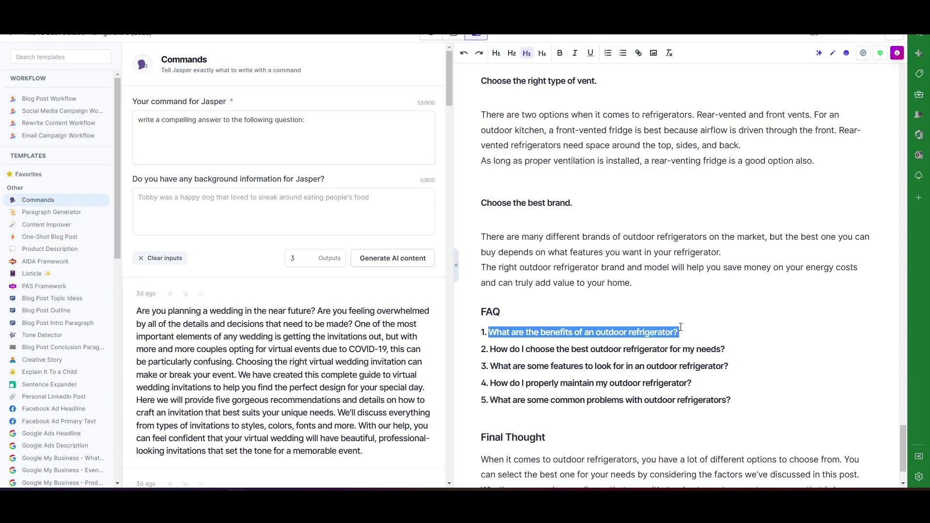
pyautogui.click(329, 125)
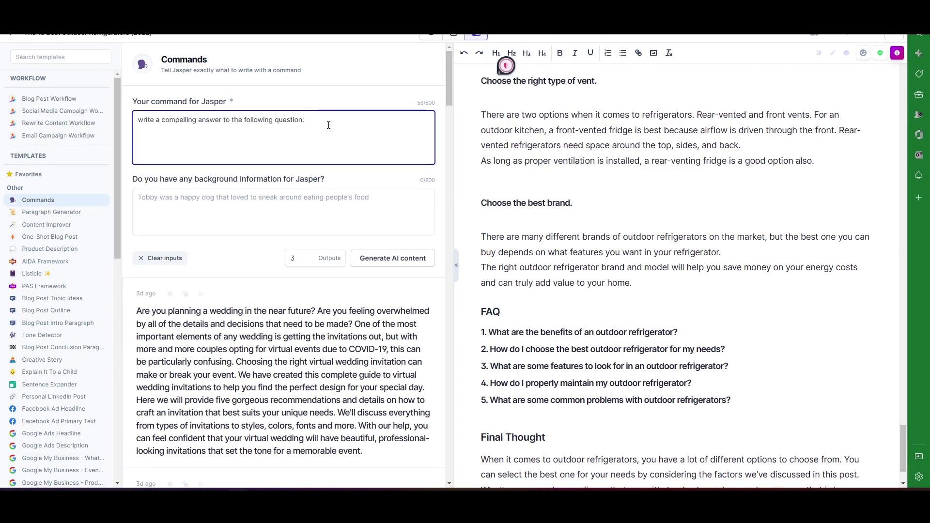
pyautogui.hotkey('ctrl', 'v')
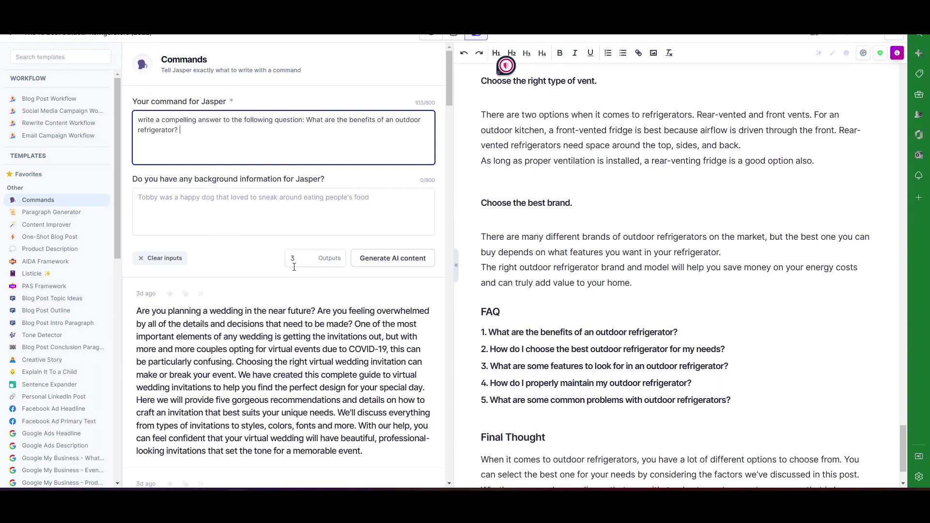
pyautogui.click(394, 257)
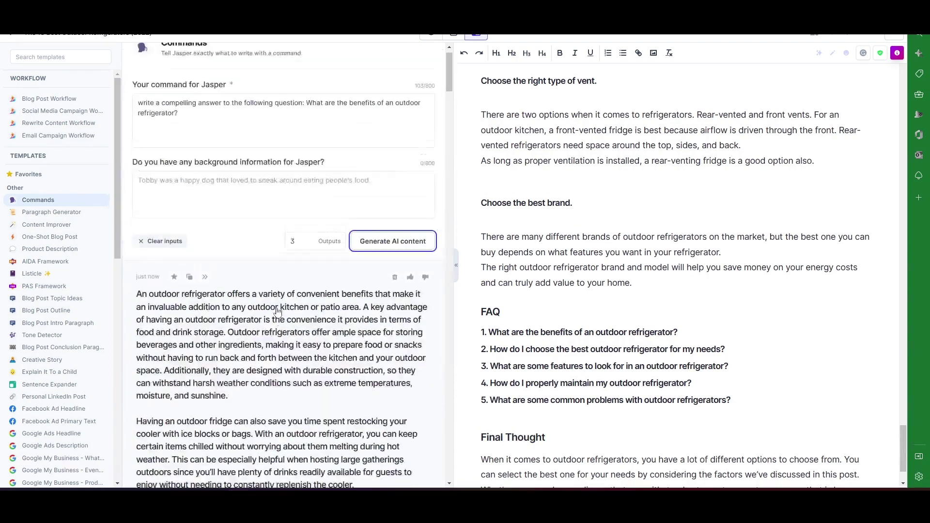
# - Review the generated answers about outdoor refrigerator benefits and insert the first one below FAQ question 1
pyautogui.scroll(-5, 279, 315)
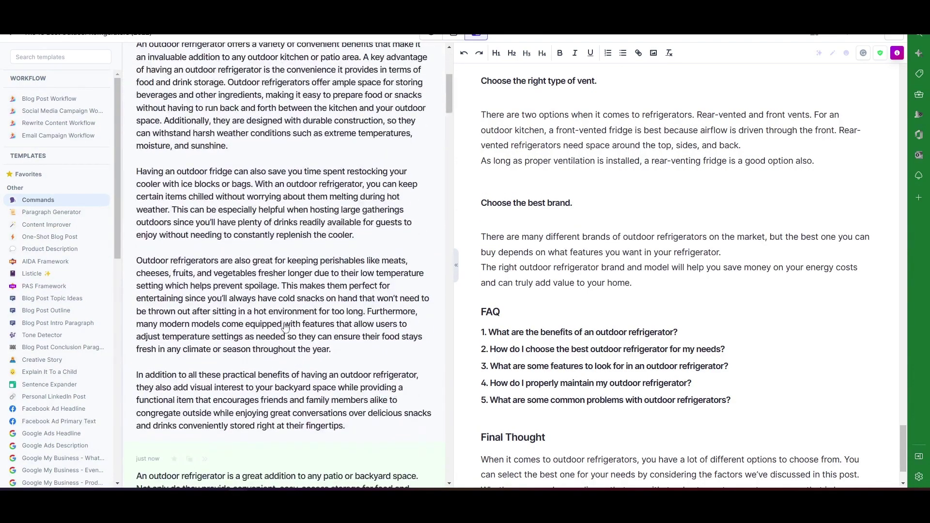
pyautogui.scroll(-3, 285, 327)
pyautogui.scroll(3, 310, 305)
pyautogui.scroll(2, 310, 304)
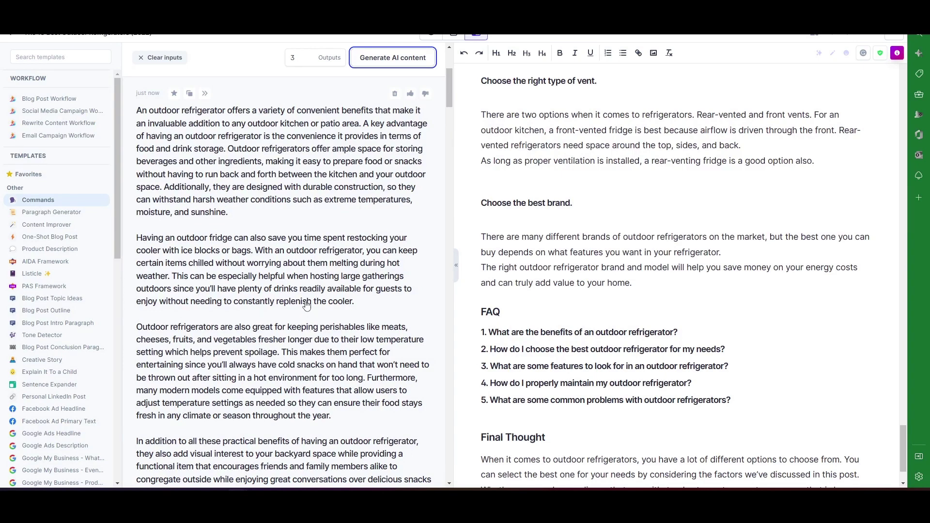
pyautogui.click(698, 334)
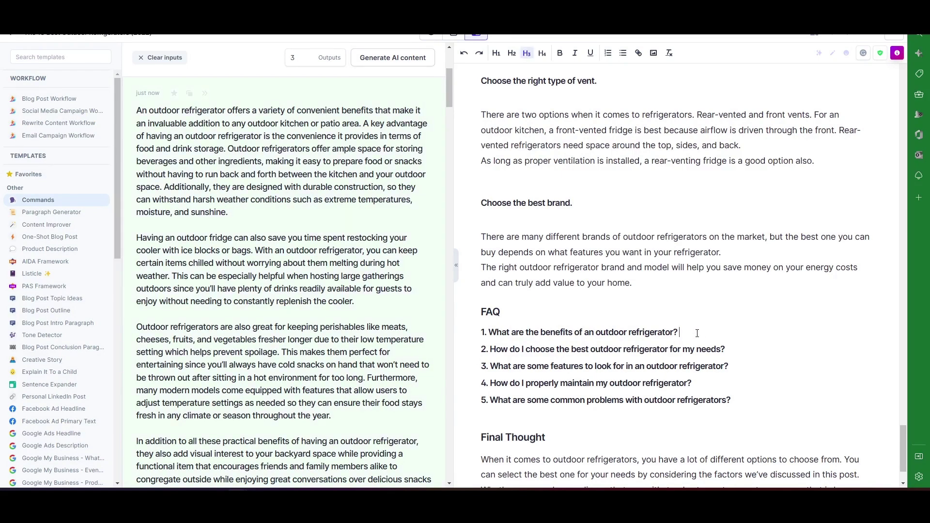
pyautogui.press('Return')
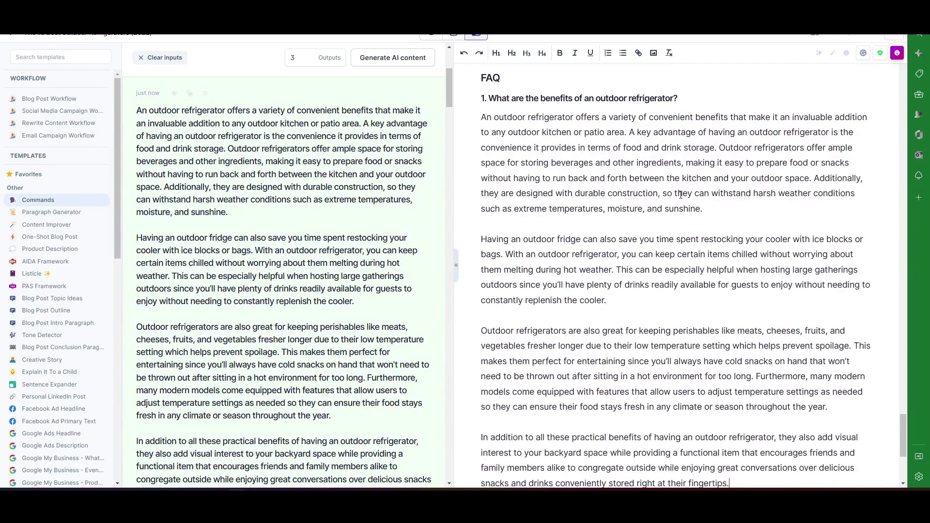
# - Replace the question in the command with "What are some features to look for in an outdoor refrigerator?" and generate 3 outputs
pyautogui.scroll(-3, 708, 352)
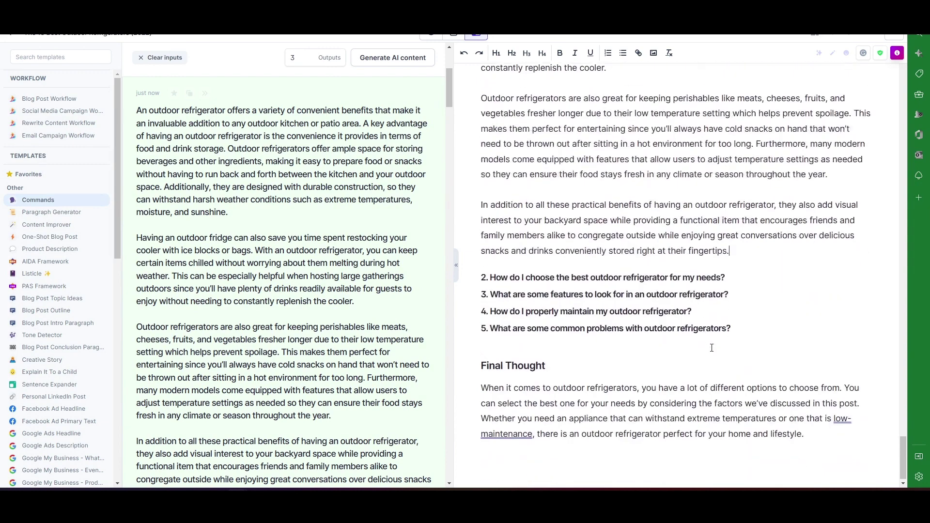
pyautogui.click(712, 276)
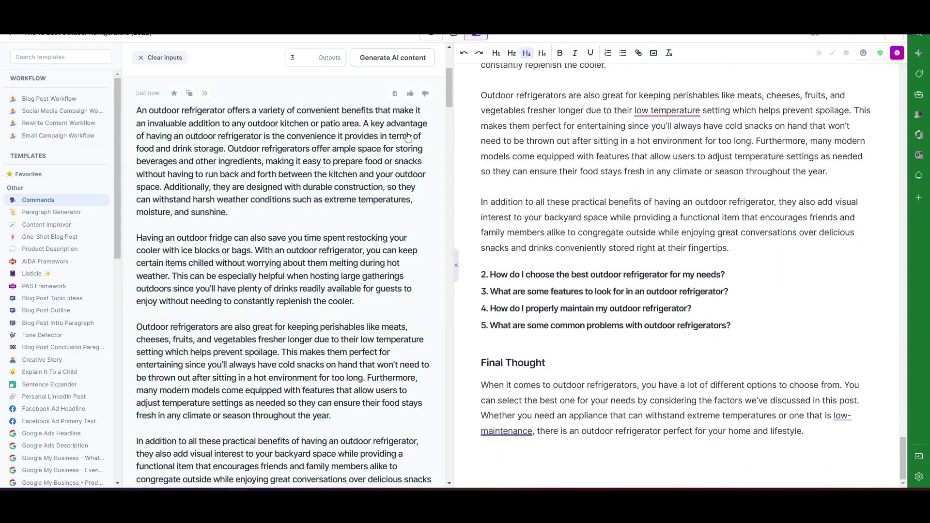
pyautogui.scroll(3, 362, 141)
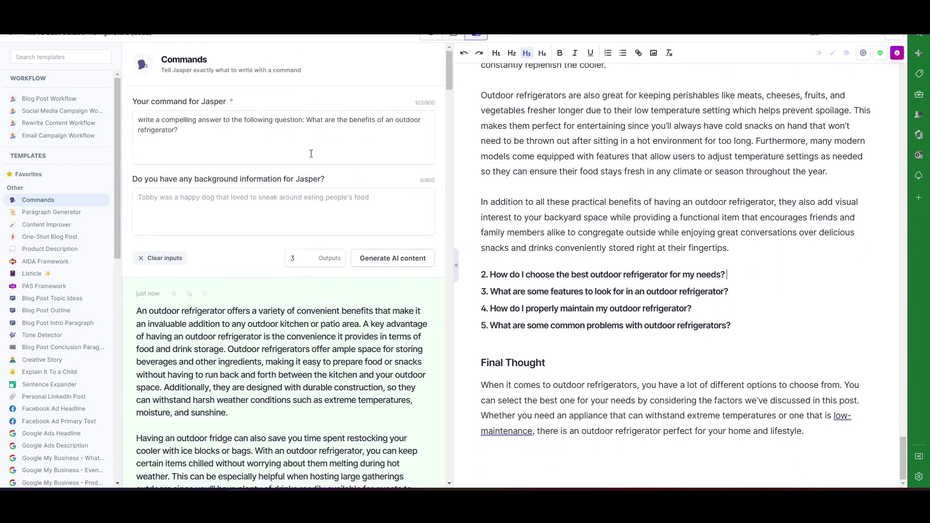
pyautogui.moveTo(493, 293); pyautogui.dragTo(736, 293)
pyautogui.hotkey('ctrl', 'c')
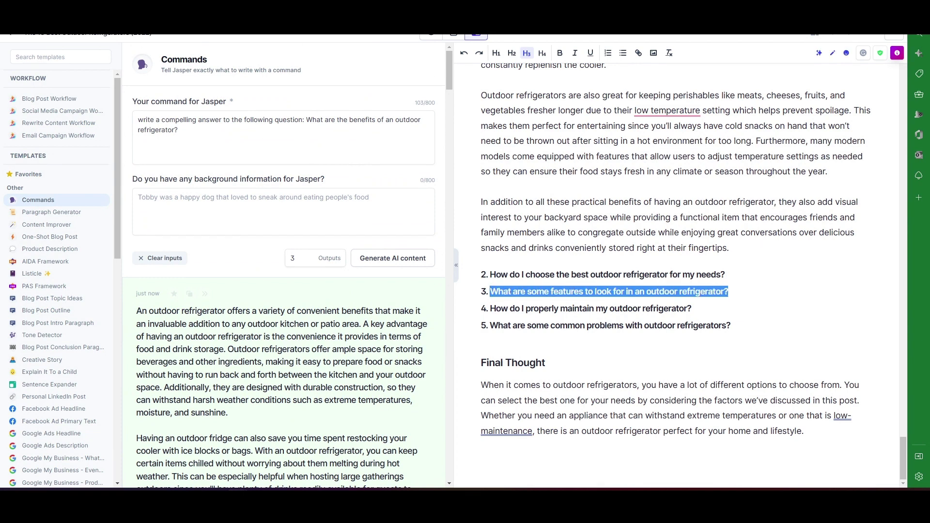
pyautogui.moveTo(307, 120); pyautogui.dragTo(330, 135)
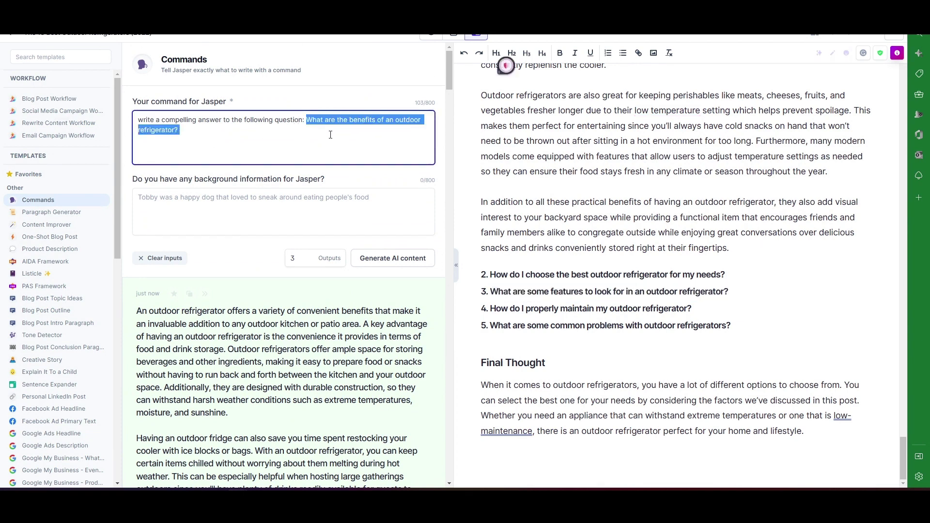
pyautogui.hotkey('ctrl', 'v')
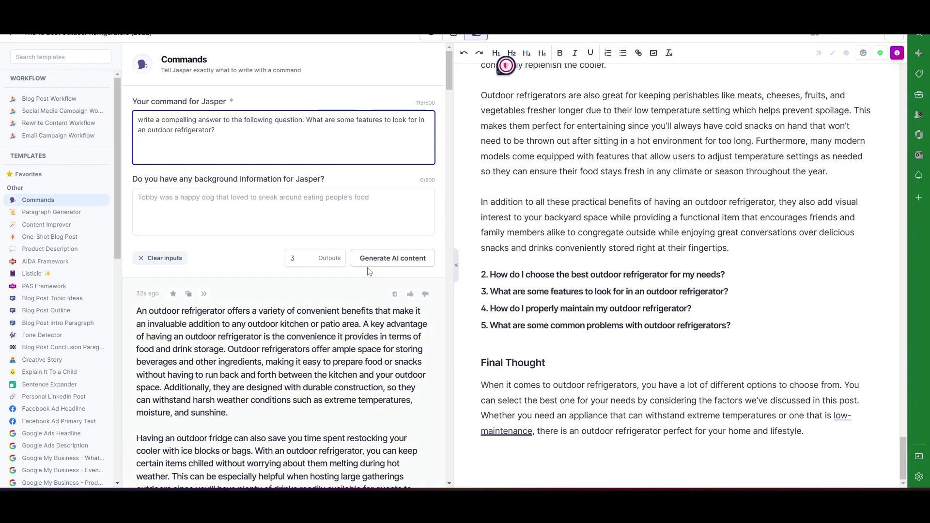
pyautogui.click(383, 259)
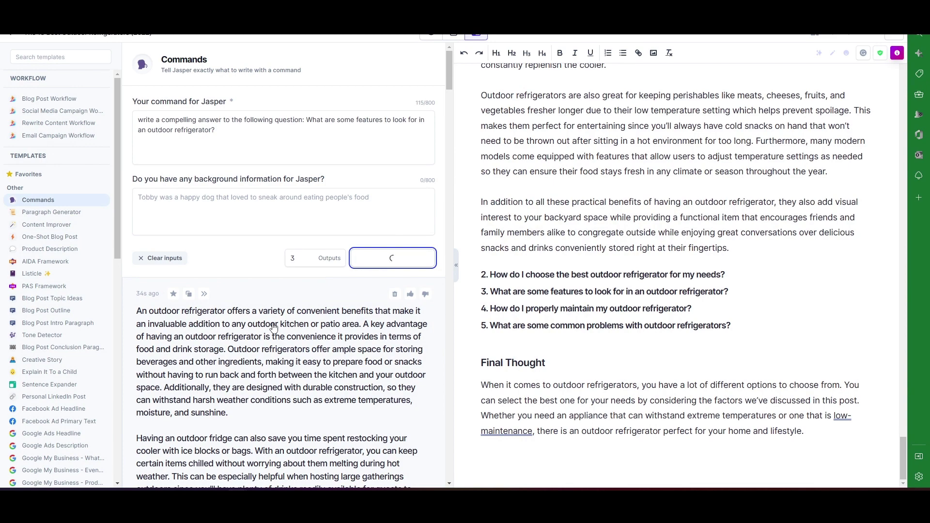
# - Review the answer inserted under FAQ question 1 and read through the first generated answer about outdoor refrigerator features
pyautogui.scroll(4, 671, 189)
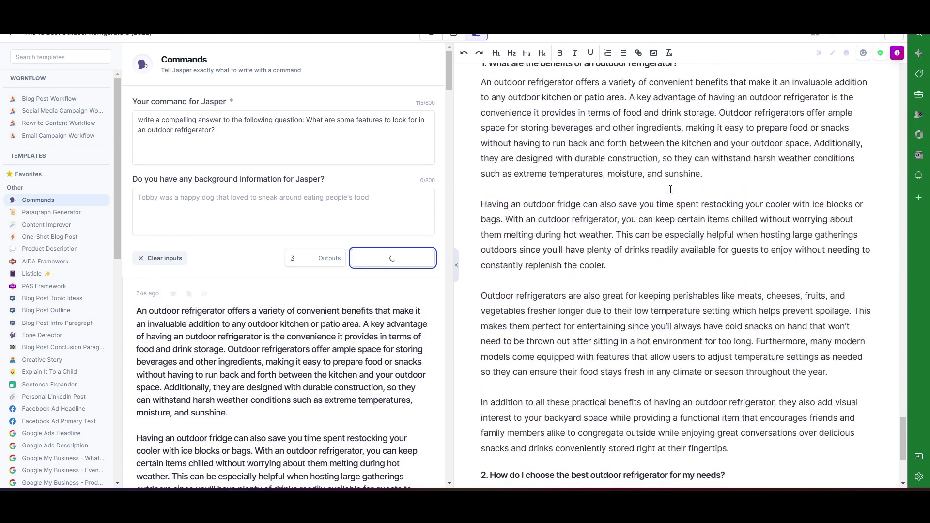
pyautogui.scroll(3, 670, 189)
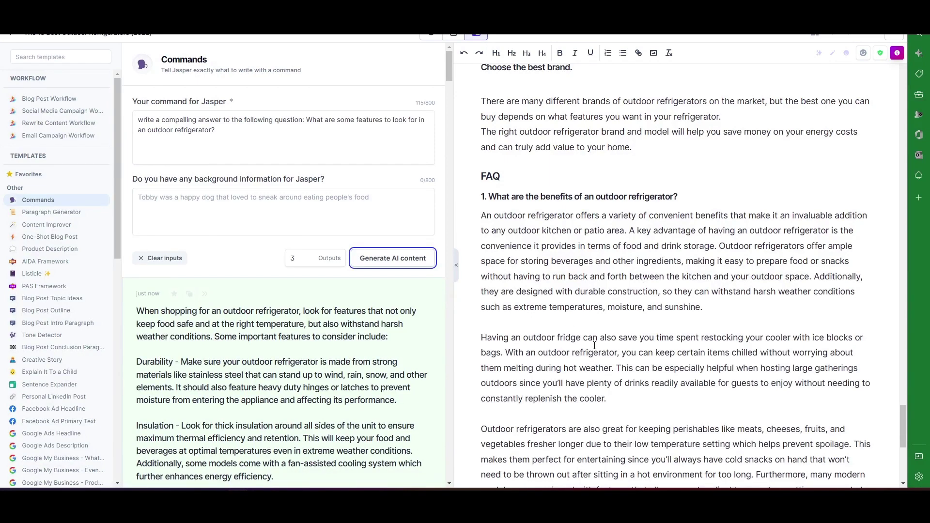
pyautogui.scroll(-5, 594, 346)
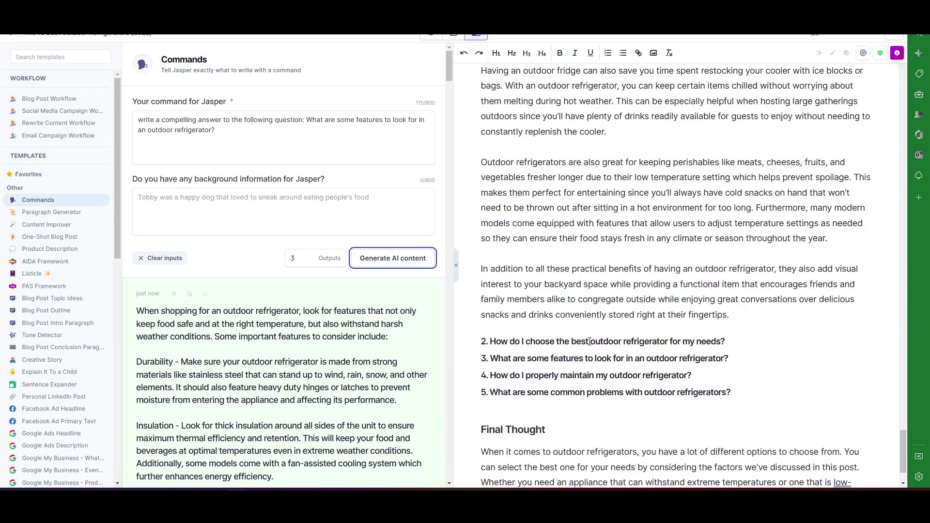
pyautogui.scroll(-3, 322, 339)
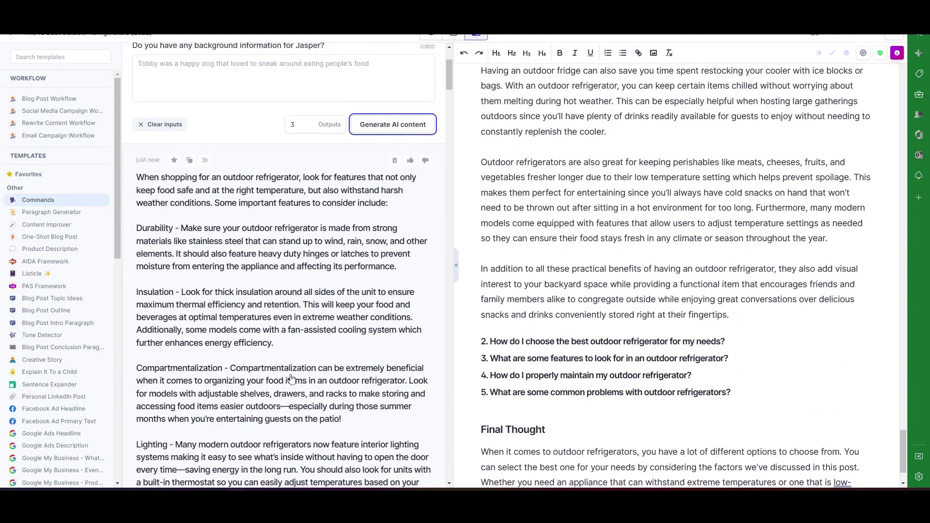
pyautogui.scroll(-4, 300, 320)
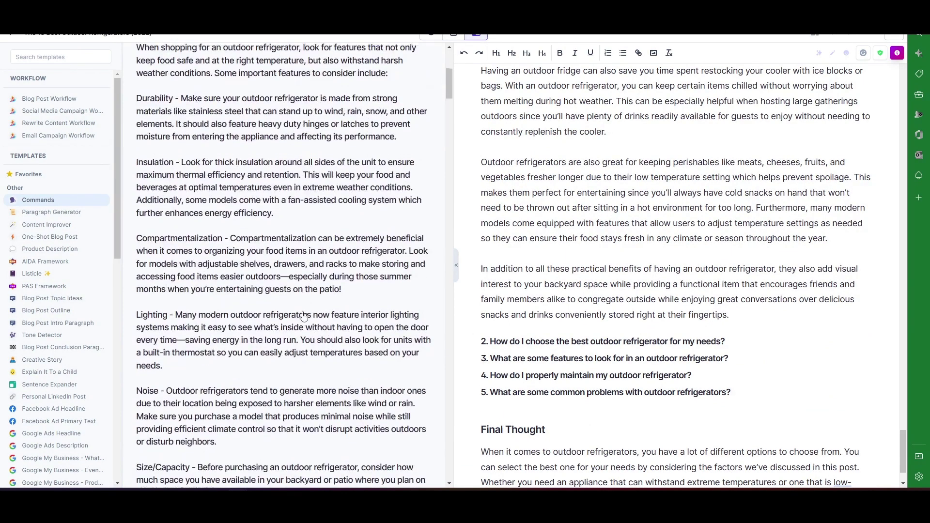
pyautogui.scroll(4, 269, 283)
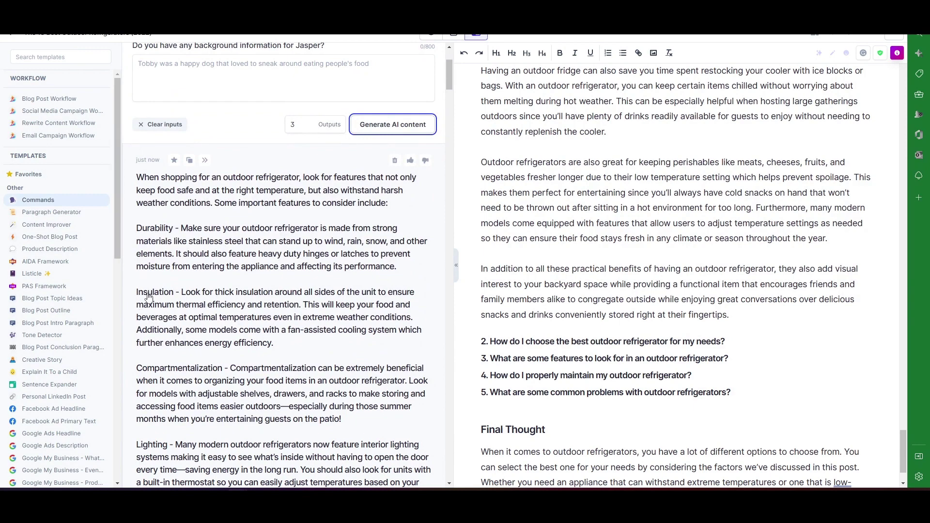
pyautogui.scroll(-4, 235, 362)
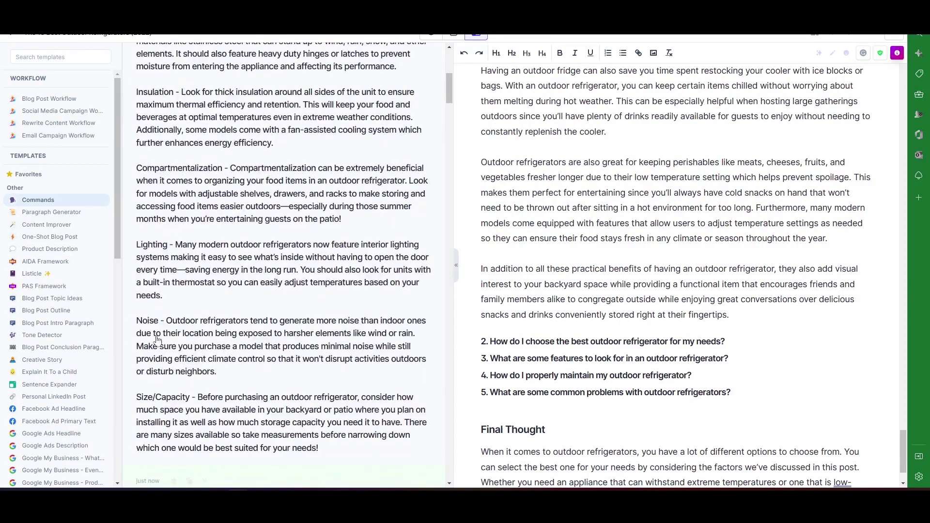
pyautogui.scroll(-1, 237, 390)
pyautogui.scroll(1, 315, 340)
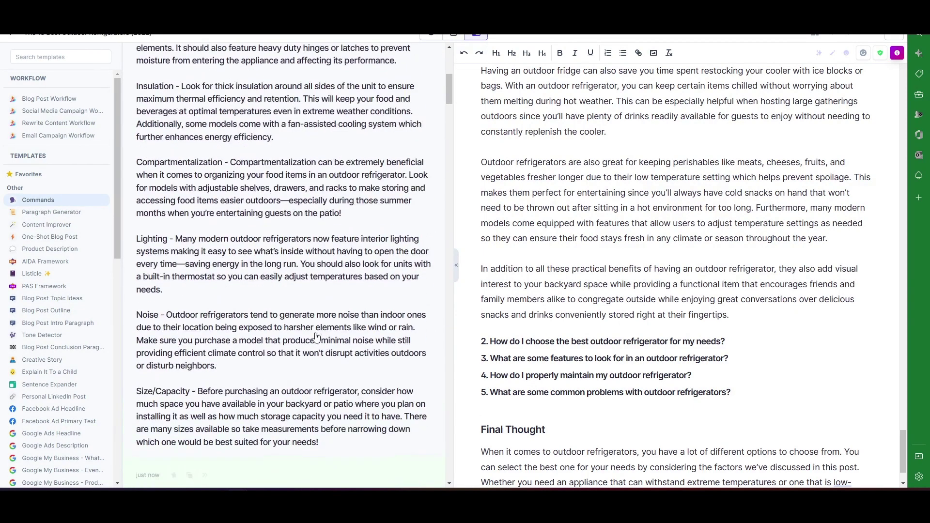
pyautogui.scroll(3, 312, 227)
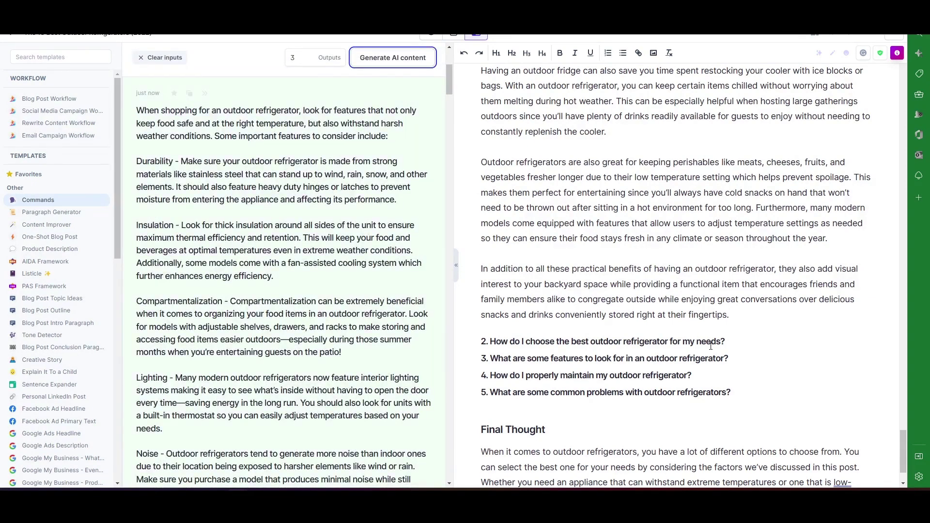
# - Insert the first generated answer about refrigerator features on a new line below FAQ question 2
pyautogui.click(754, 336)
pyautogui.press('Return')
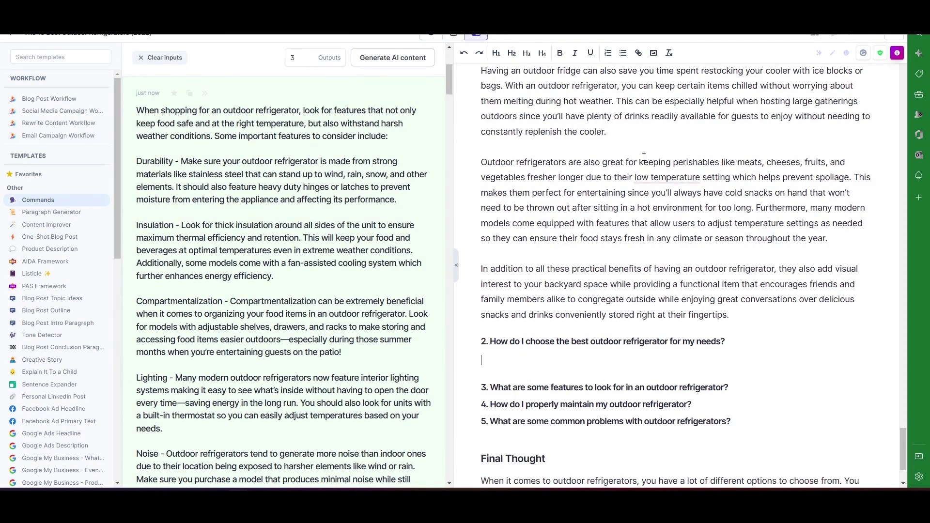
pyautogui.click(204, 94)
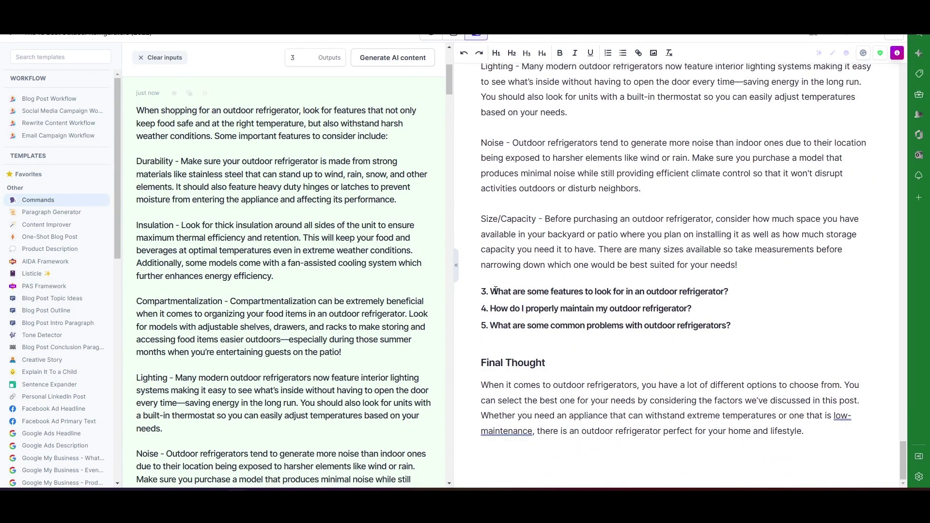
# - Generate a fresh set of 3 answers for FAQ question 3, "What are some features to look for in an outdoor refrigerator?"
pyautogui.moveTo(499, 291); pyautogui.dragTo(732, 292)
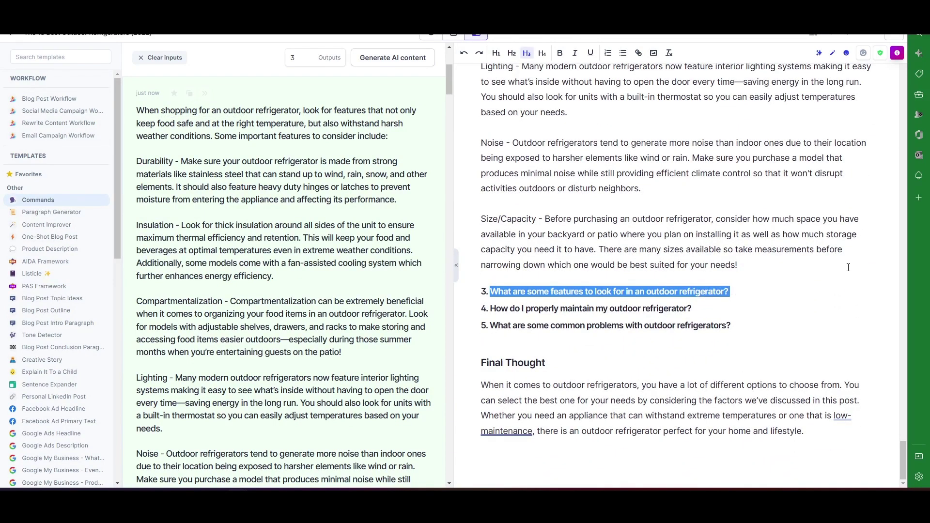
pyautogui.scroll(4, 377, 130)
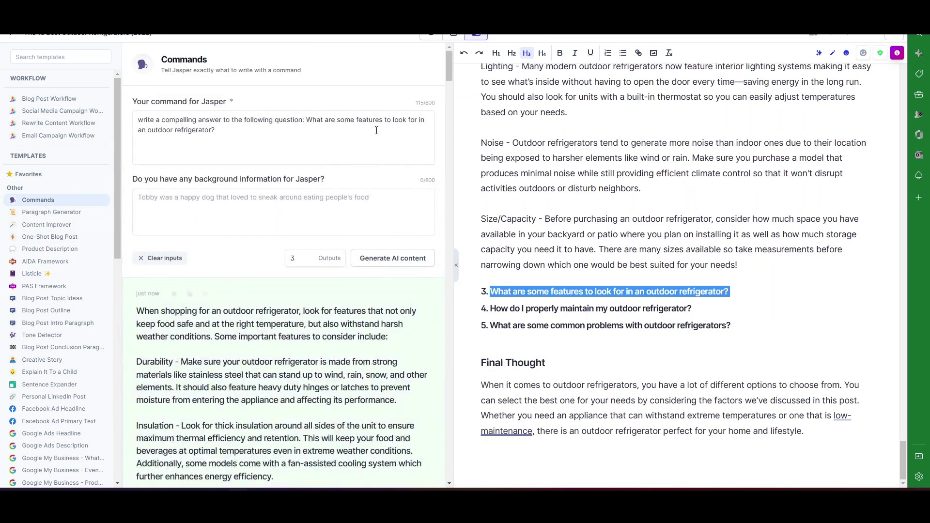
pyautogui.moveTo(306, 119); pyautogui.dragTo(218, 130)
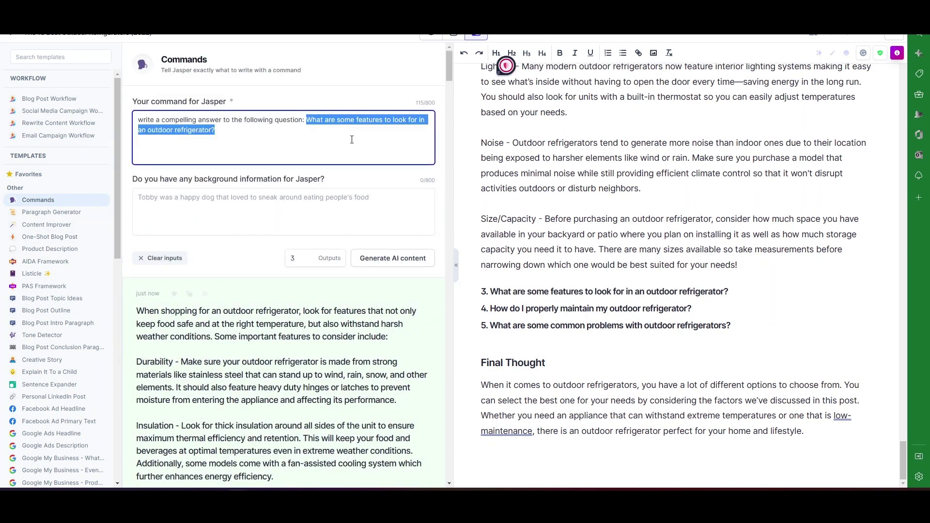
pyautogui.click(352, 140)
pyautogui.click(391, 255)
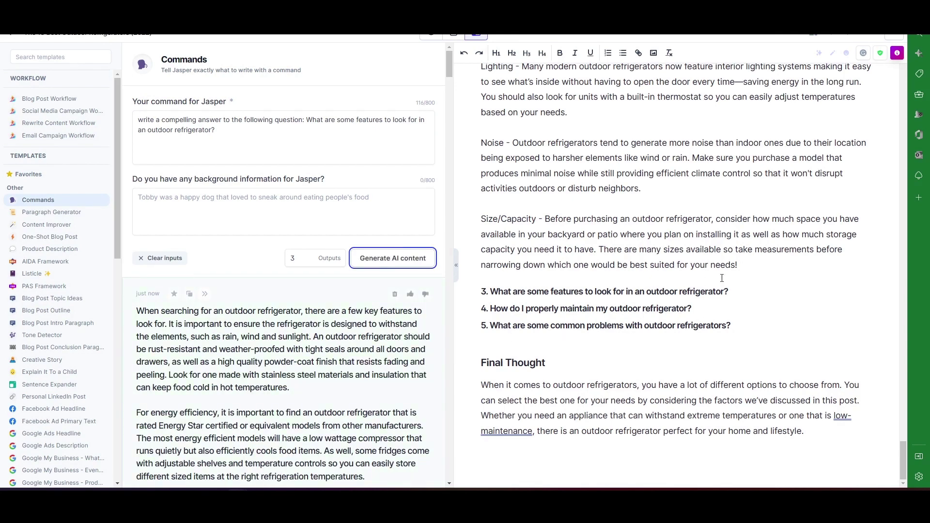
# - Insert the first generated answer about refrigerator features on a new line below FAQ question 3
pyautogui.click(741, 293)
pyautogui.press('Return')
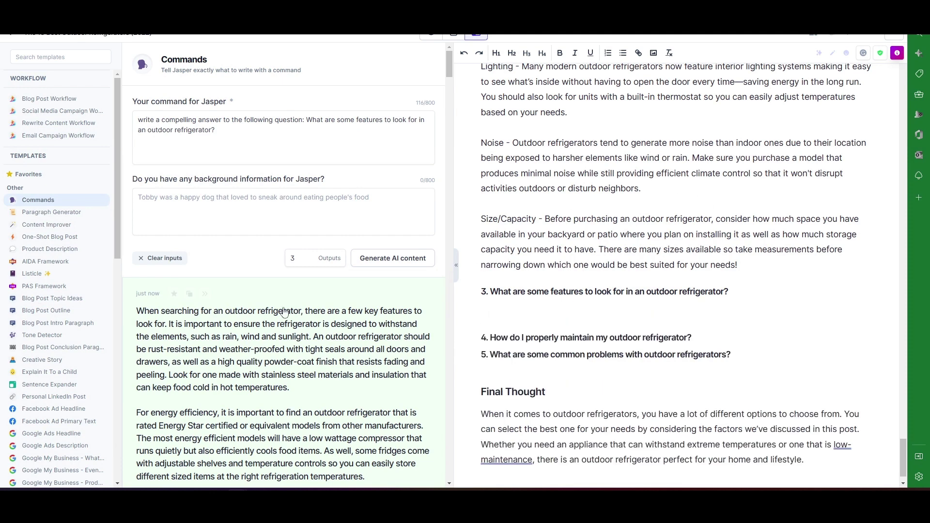
pyautogui.click(205, 294)
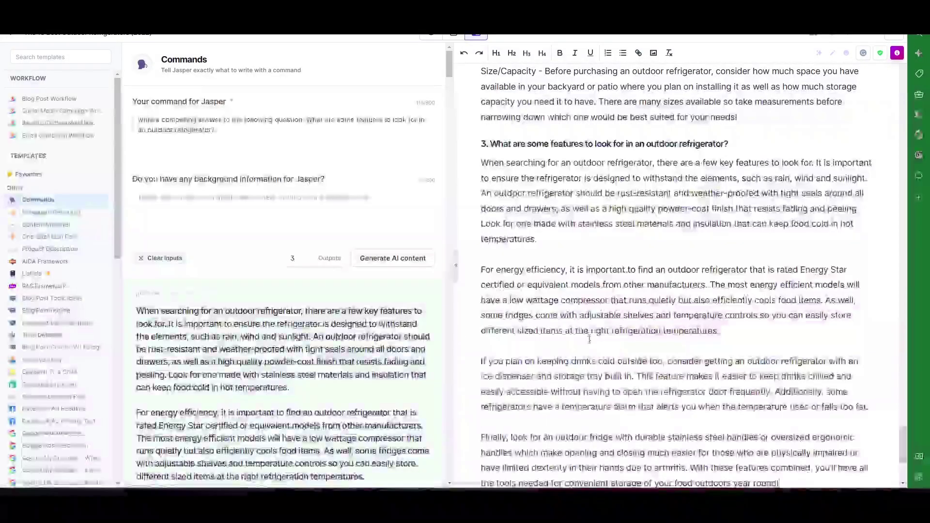
# - Generate 3 answers to "How do I properly maintain my outdoor refrigerator?" and insert the first one on a new line below FAQ question 4
pyautogui.scroll(-4, 605, 320)
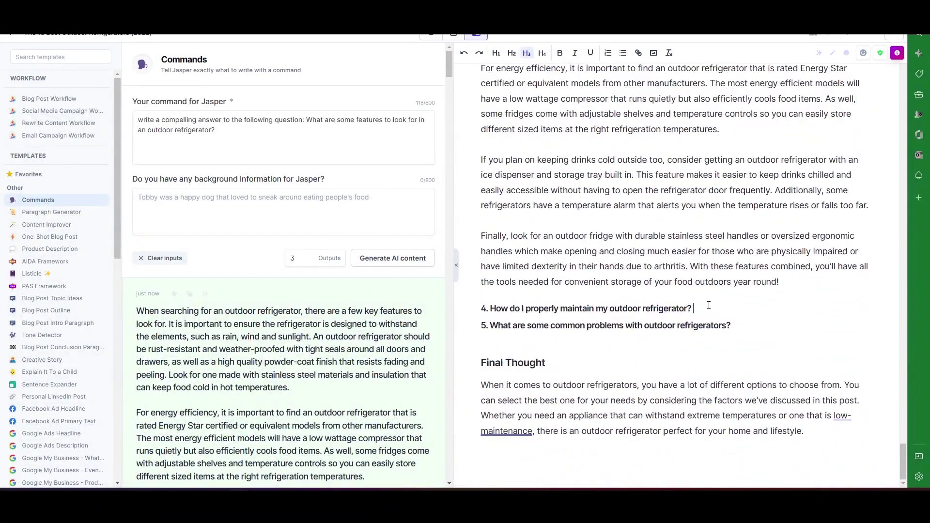
pyautogui.press('Return')
pyautogui.moveTo(493, 310); pyautogui.dragTo(697, 316)
pyautogui.hotkey('ctrl', 'c')
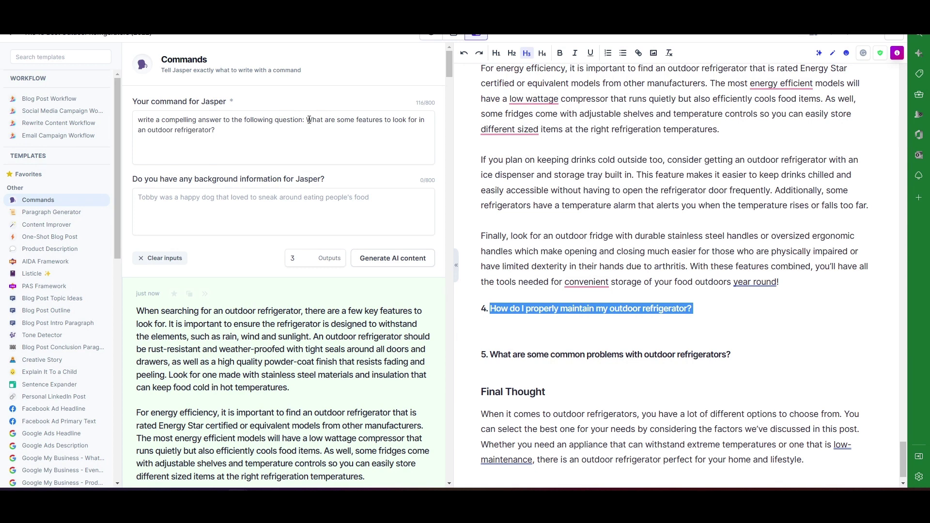
pyautogui.moveTo(307, 120); pyautogui.dragTo(343, 126)
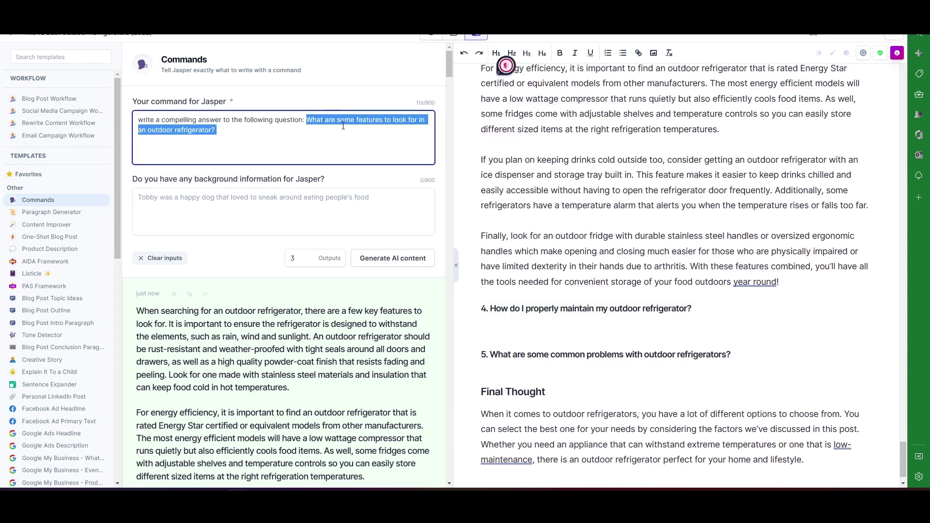
pyautogui.hotkey('ctrl', 'v')
pyautogui.click(388, 256)
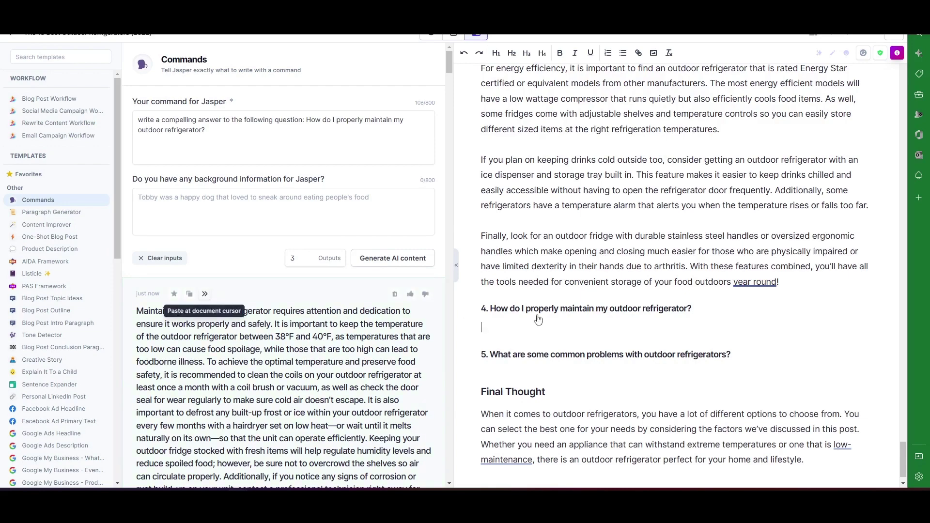
pyautogui.click(201, 296)
# - Replace the question in the command with "What are some common problems with outdoor refrigerators?", keeping a space after the colon, and generate 3 outputs
pyautogui.scroll(-5, 498, 328)
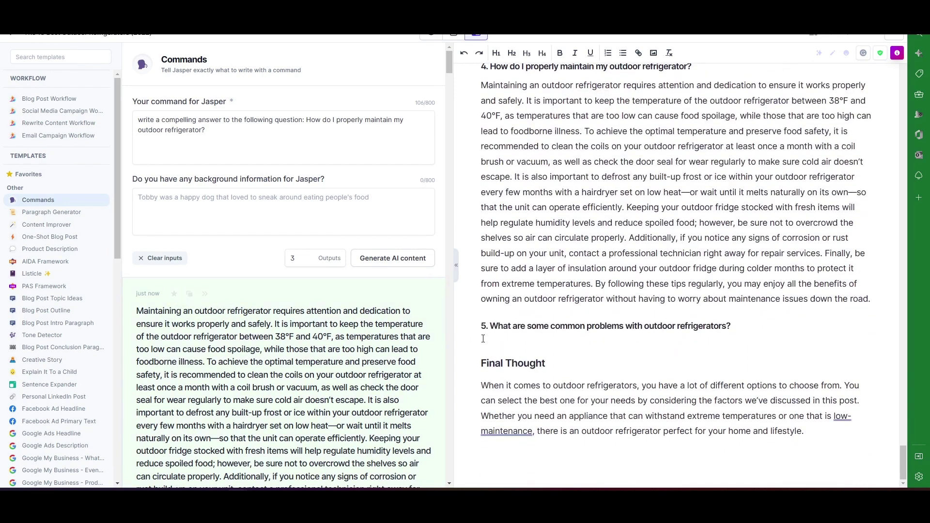
pyautogui.moveTo(489, 326); pyautogui.dragTo(776, 321)
pyautogui.hotkey('ctrl', 'c')
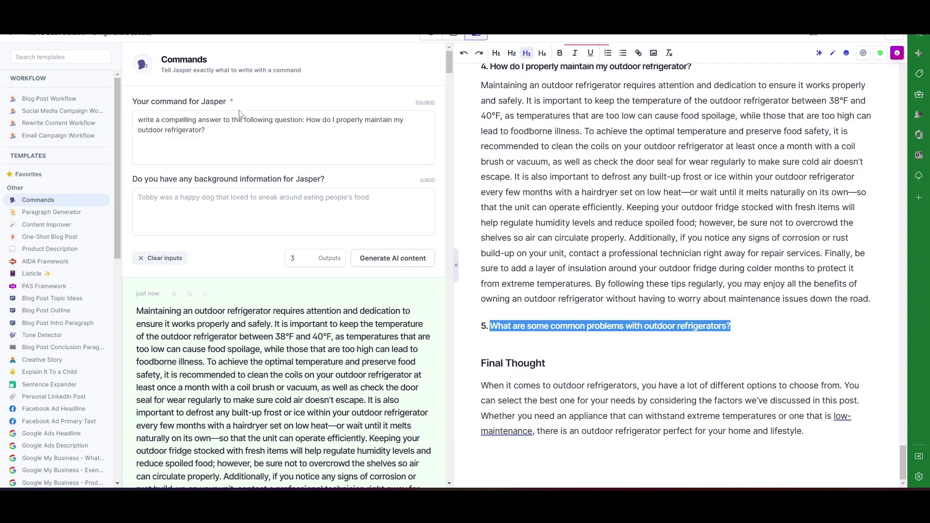
pyautogui.moveTo(208, 130); pyautogui.dragTo(305, 120)
pyautogui.hotkey('ctrl', 'v')
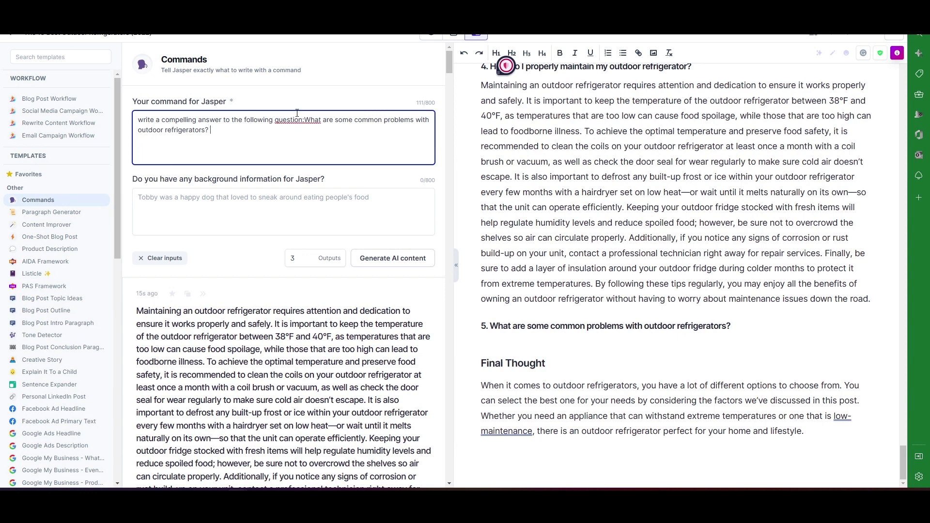
pyautogui.rightClick(297, 119)
pyautogui.click(356, 147)
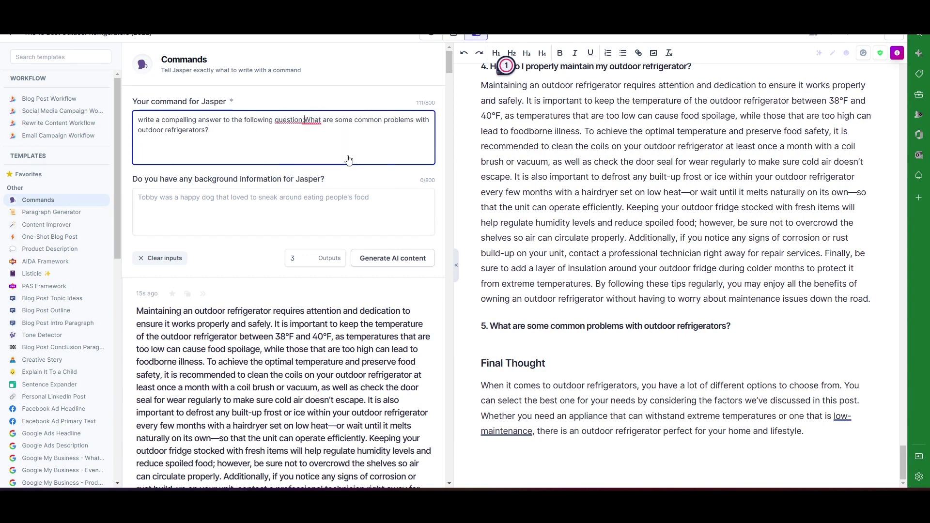
pyautogui.click(371, 261)
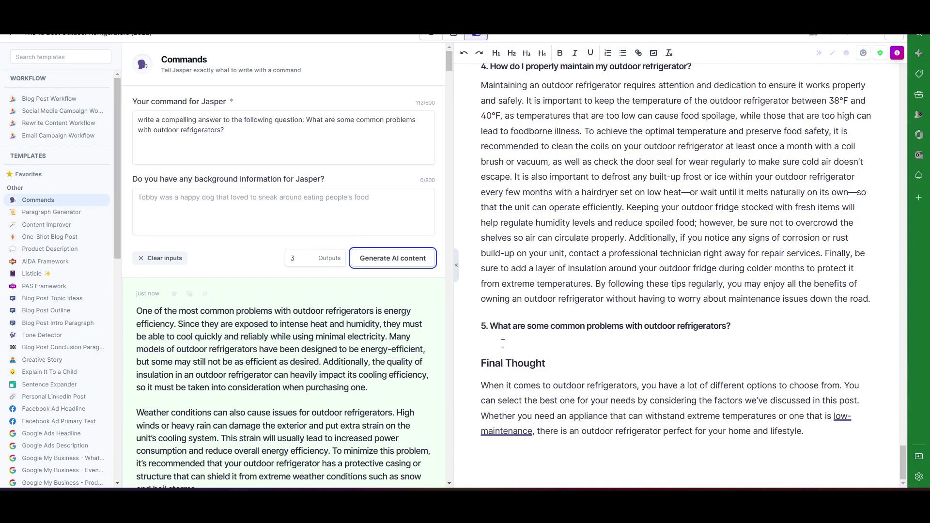
# - Insert the first generated answer about common problems on the empty line below FAQ question 5
pyautogui.click(487, 342)
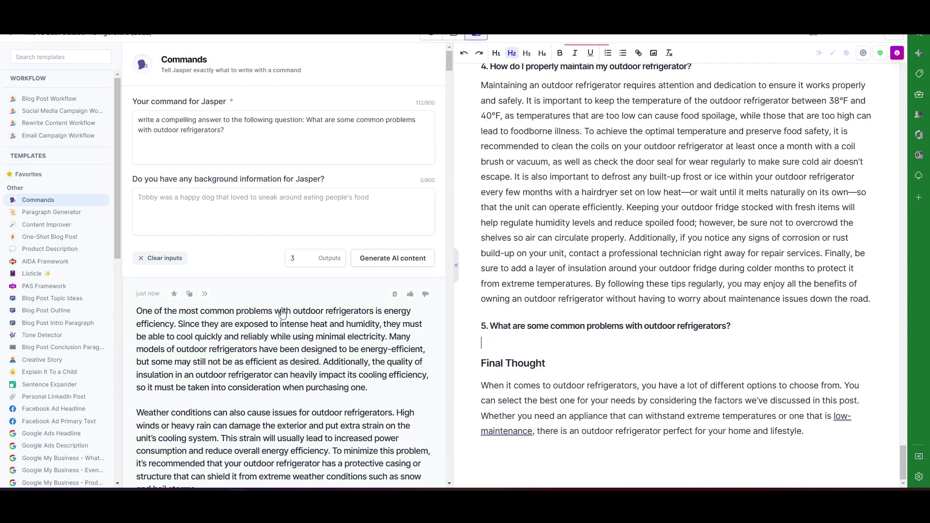
pyautogui.click(204, 294)
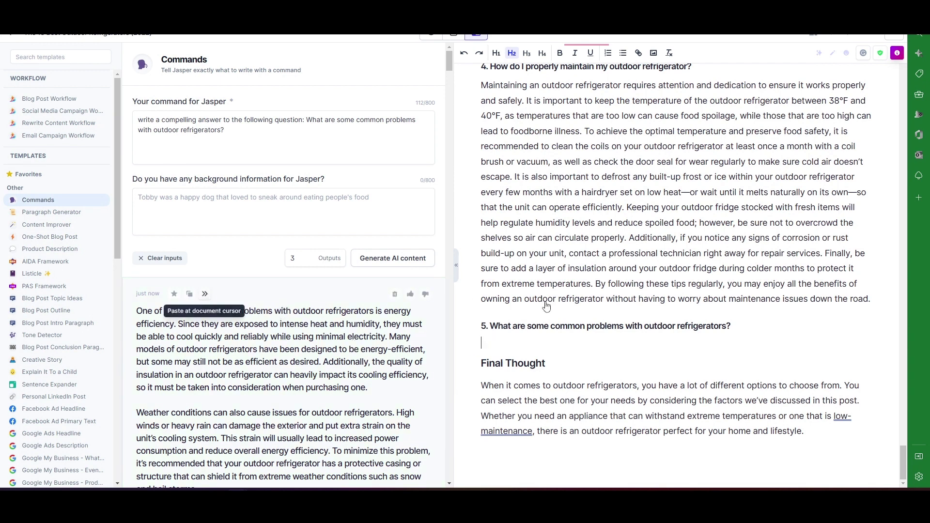
pyautogui.scroll(5, 587, 312)
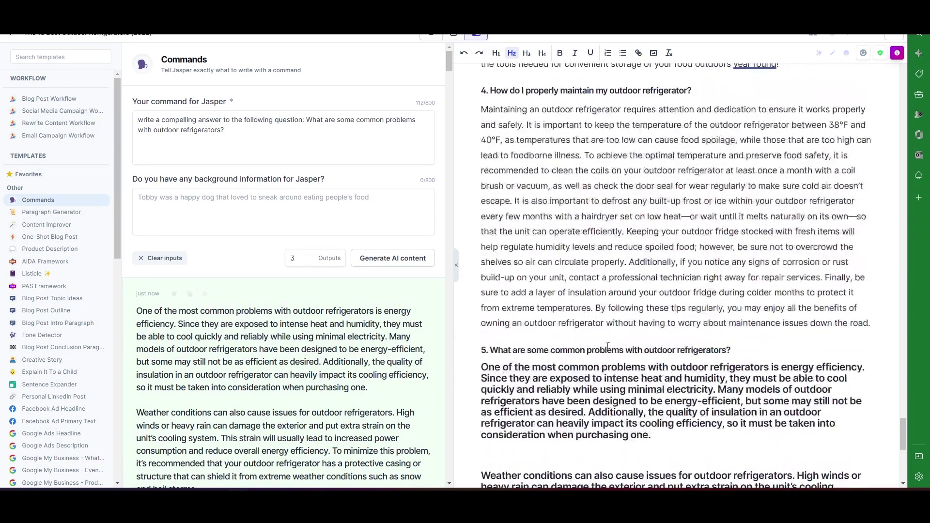
# - Remove the Heading 2 formatting from the whole answer under FAQ question 5 so it becomes normal paragraph text
pyautogui.scroll(-1, 546, 367)
pyautogui.moveTo(483, 300); pyautogui.dragTo(751, 415)
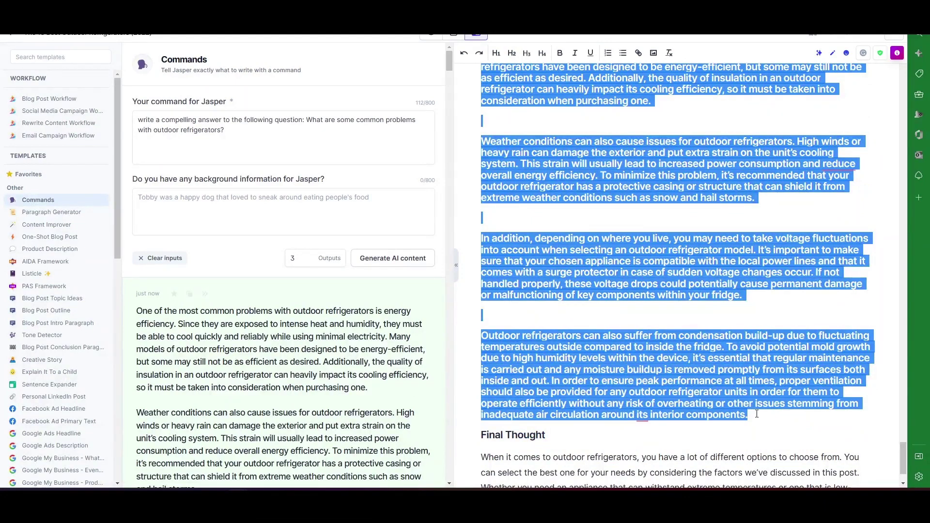
pyautogui.click(512, 52)
pyautogui.scroll(7, 585, 208)
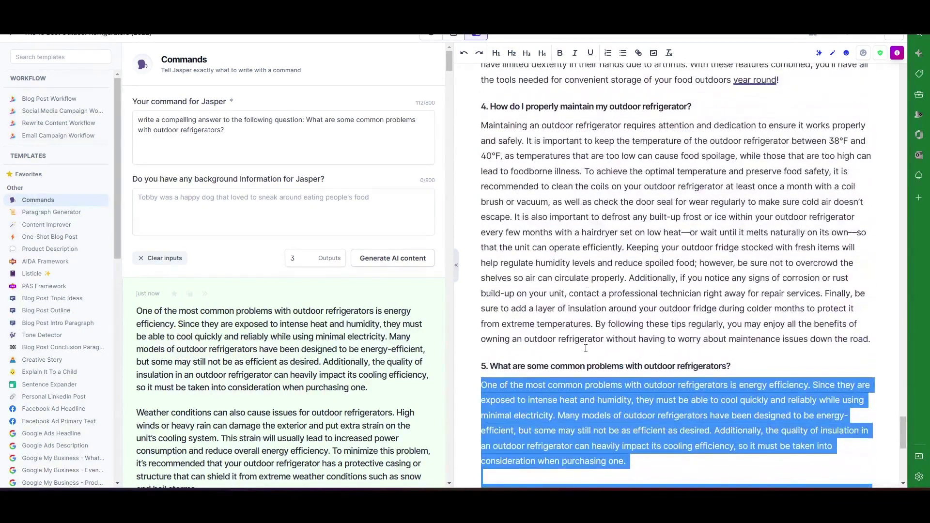
pyautogui.click(586, 367)
# - Look back through the answers inserted under the FAQ questions
pyautogui.scroll(-9, 678, 343)
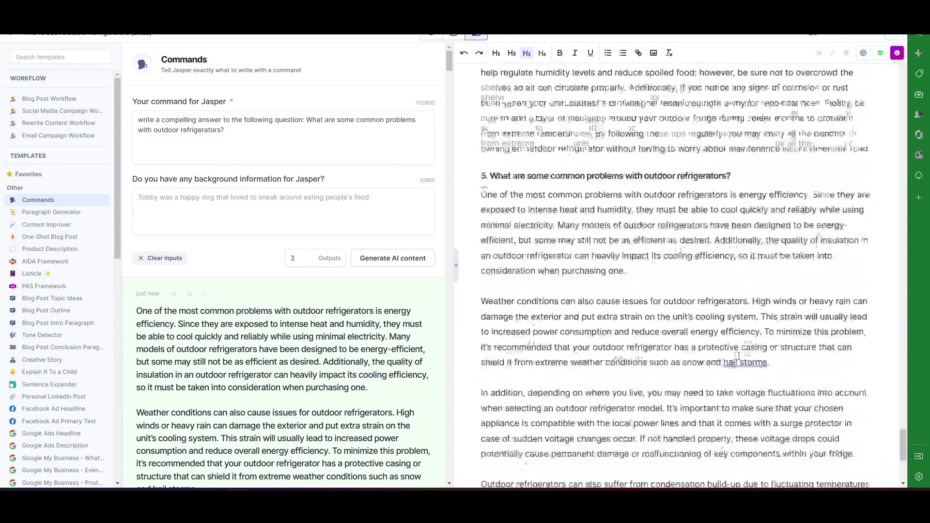
pyautogui.scroll(15, 678, 343)
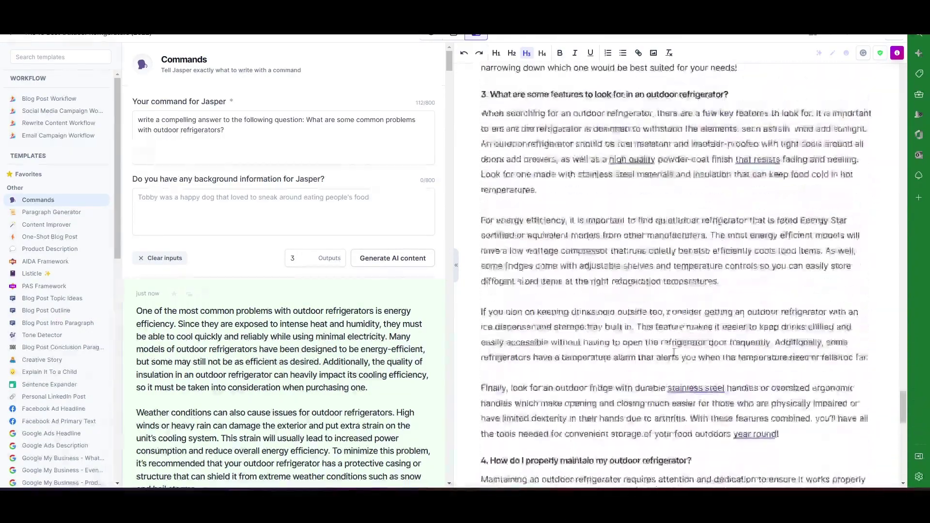
pyautogui.scroll(10, 630, 322)
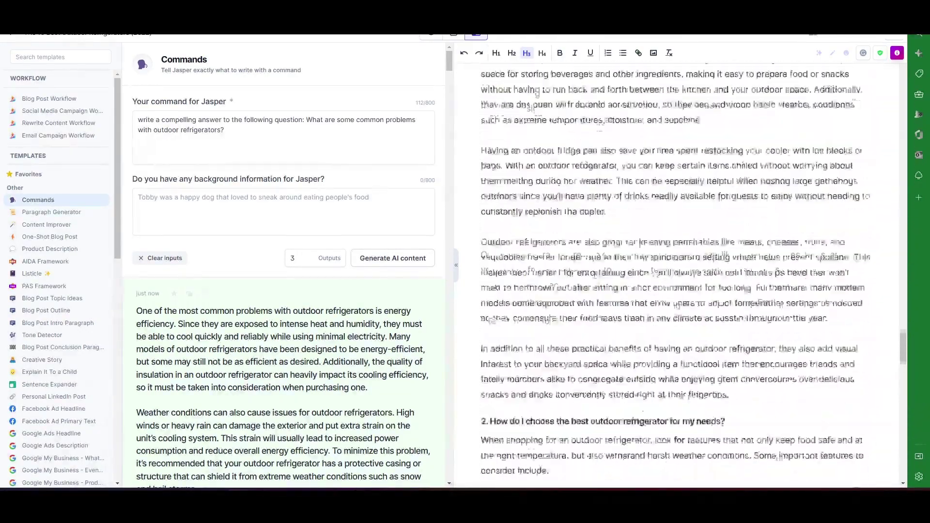
pyautogui.scroll(-8, 591, 322)
pyautogui.scroll(-15, 592, 323)
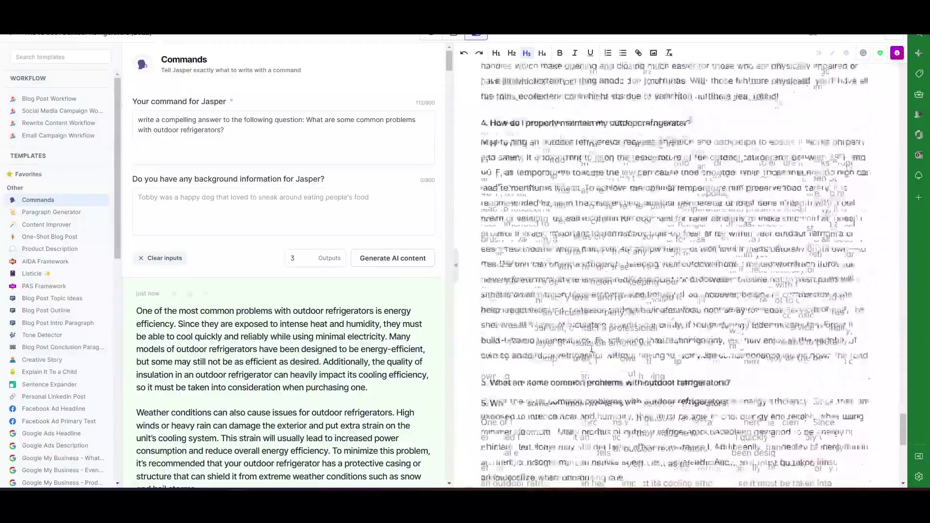
pyautogui.scroll(15, 569, 364)
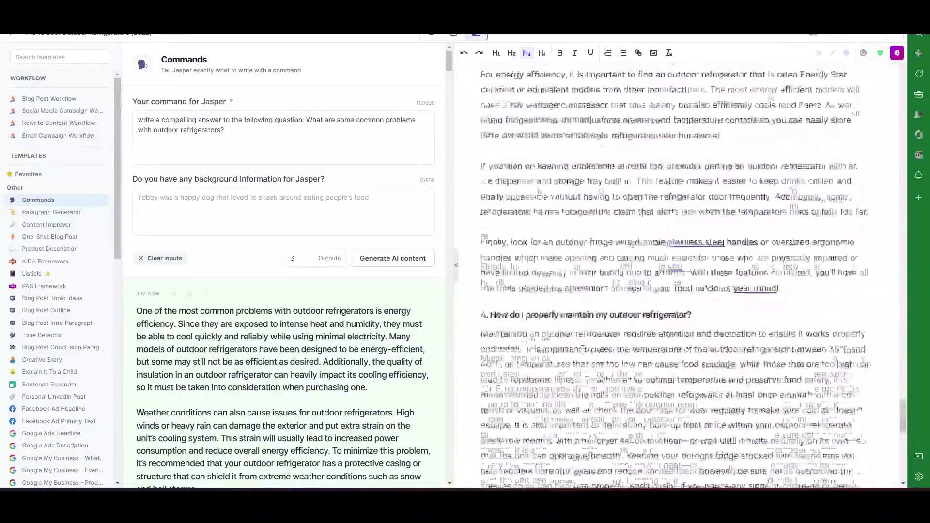
# - Show the Surfer guidelines beside the article and reload the page to refresh the content score
pyautogui.click(454, 33)
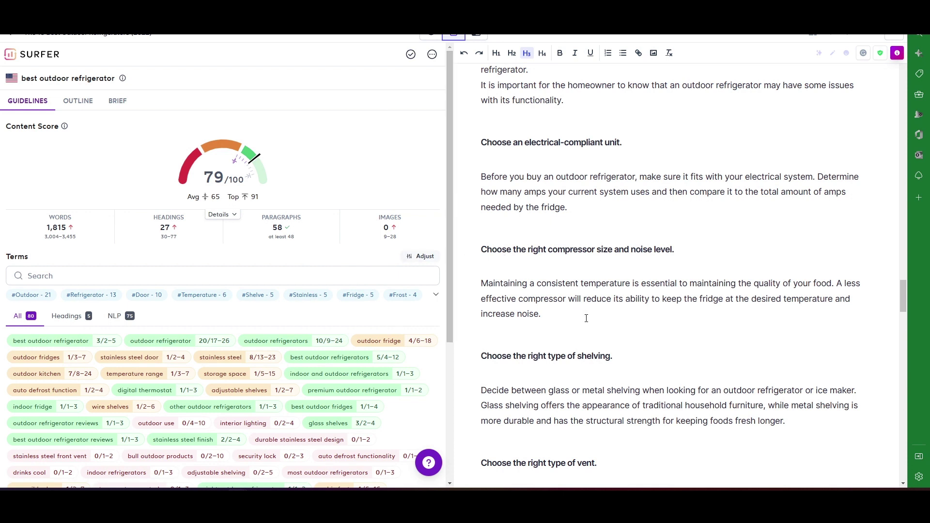
pyautogui.moveTo(51, 233)
pyautogui.press('F5')
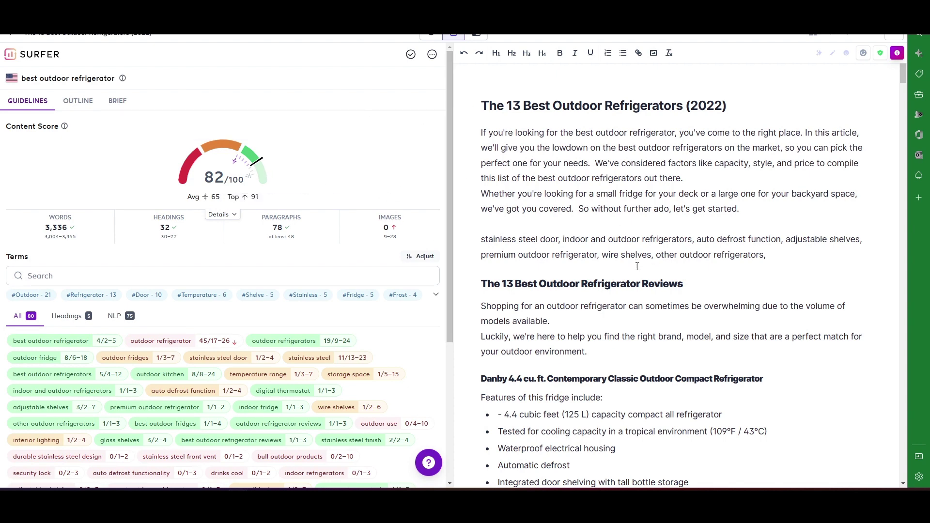
# - Review the full article from the introduction through the product reviews and FAQ to the Final Thought section
pyautogui.scroll(-2, 637, 266)
pyautogui.scroll(2, 637, 267)
pyautogui.scroll(-7, 696, 305)
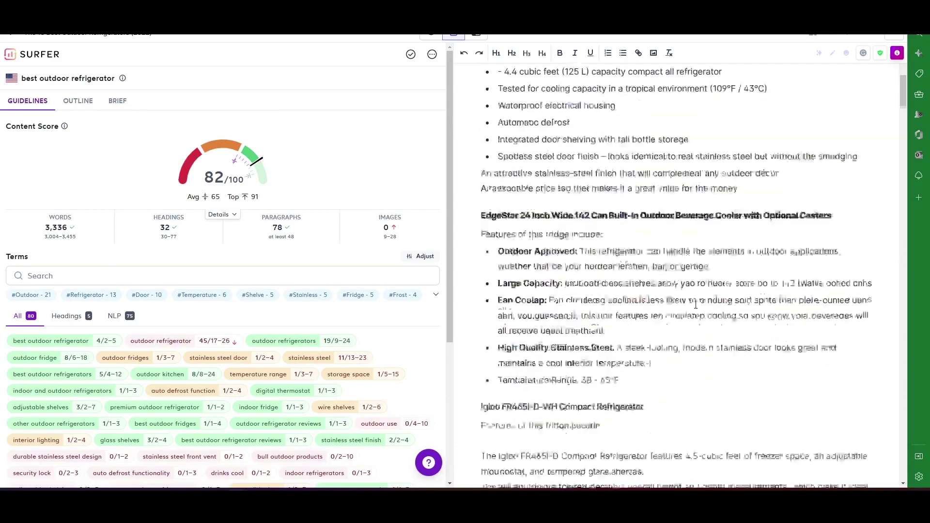
pyautogui.scroll(-15, 696, 305)
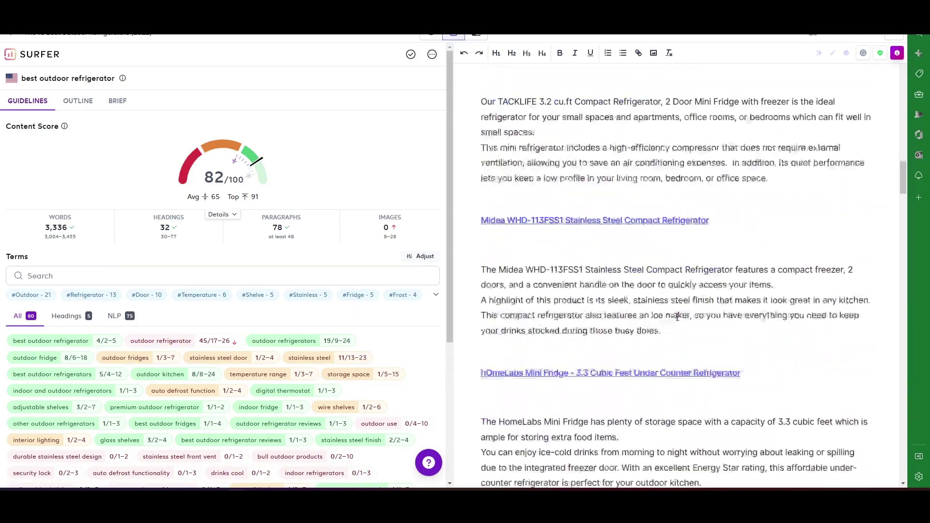
pyautogui.scroll(-20, 677, 317)
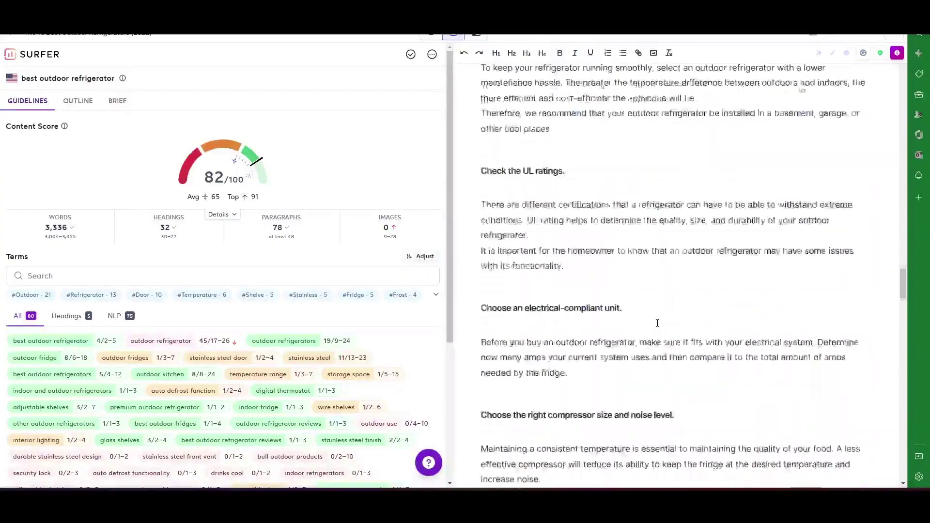
pyautogui.scroll(-20, 657, 323)
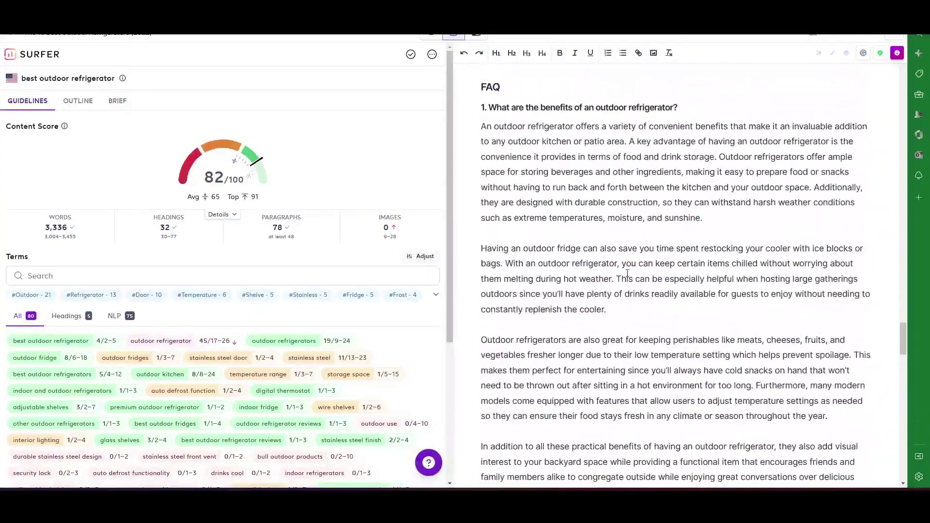
pyautogui.scroll(-20, 628, 274)
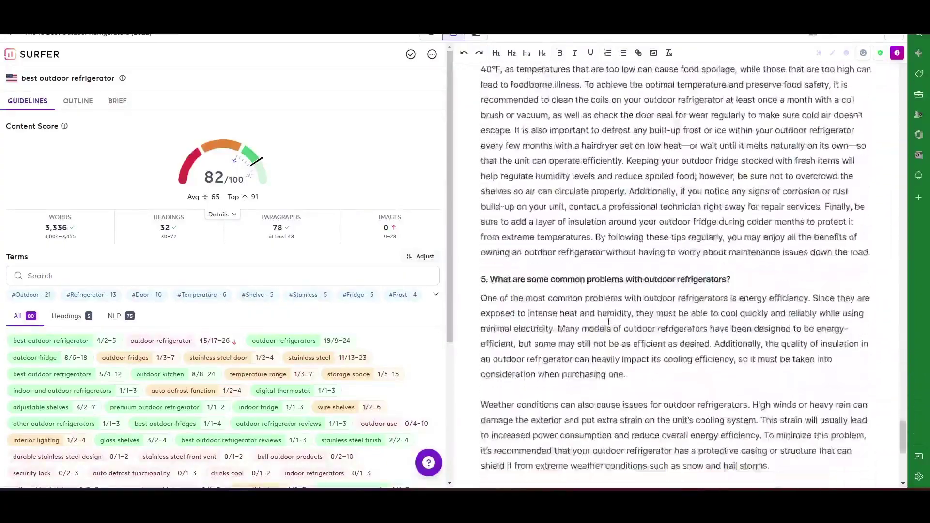
pyautogui.scroll(-6, 609, 322)
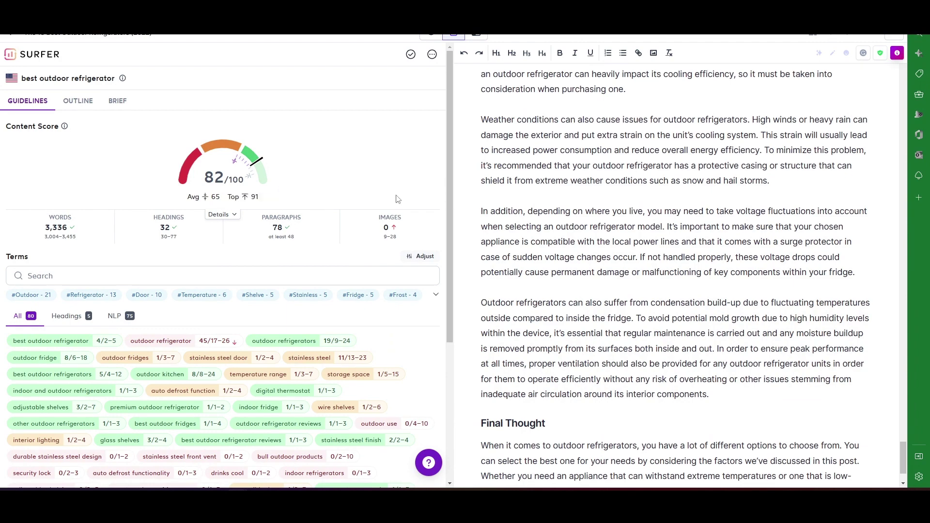
# - Insert the image "Untitled design - 2022-12-14T113739.179" from Downloads on a new line after the answer to FAQ question 1
pyautogui.scroll(5, 612, 233)
pyautogui.scroll(8, 612, 233)
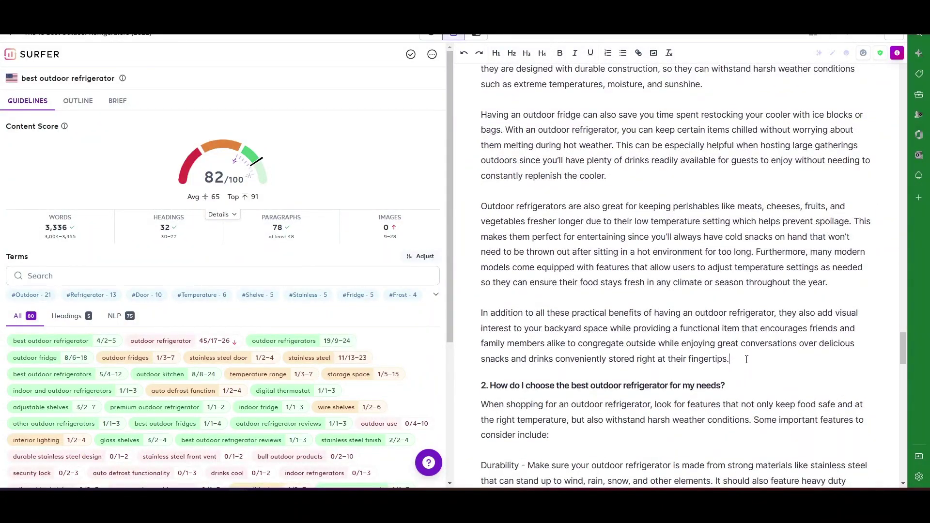
pyautogui.press('Return')
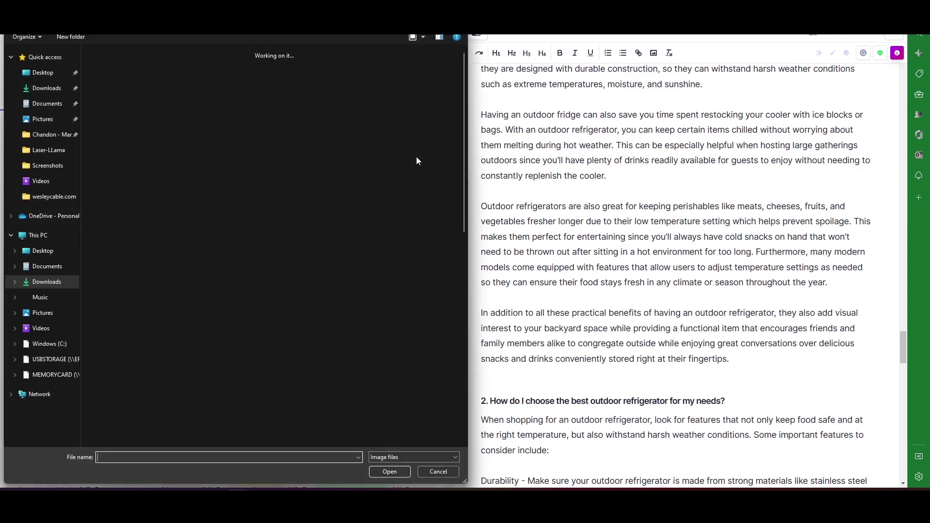
pyautogui.click(114, 175)
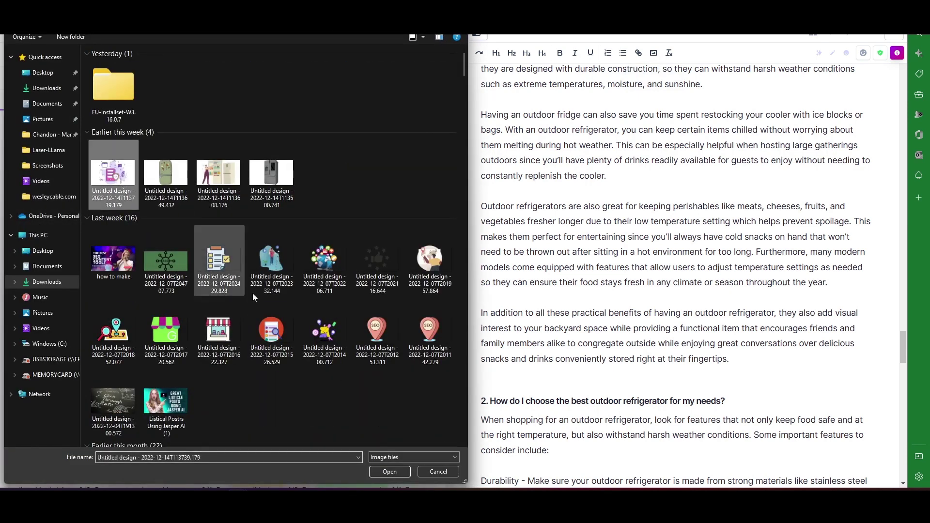
pyautogui.click(389, 472)
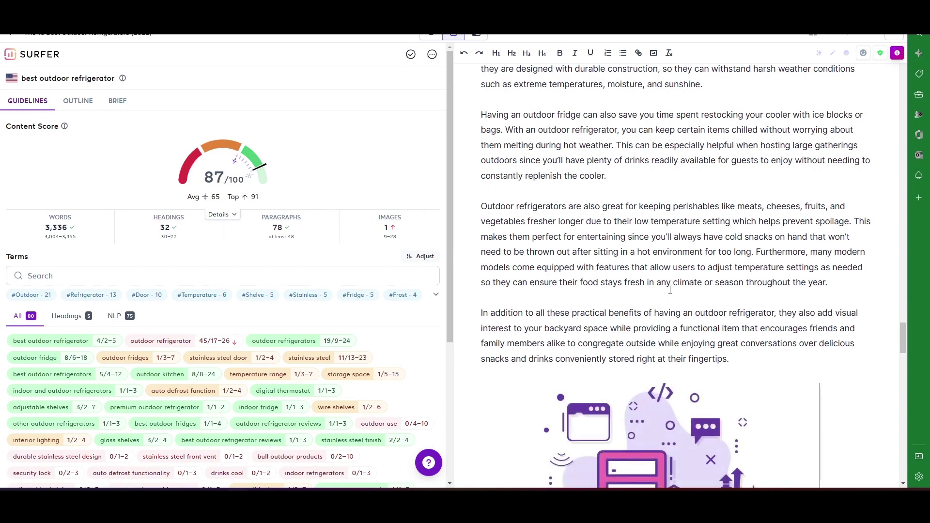
# - Insert the green fridge image "Untitled design - 2022-12-14T113649.432" on a new line after the Size/Capacity paragraph, above FAQ question 3
pyautogui.scroll(-15, 670, 282)
pyautogui.scroll(-3, 665, 294)
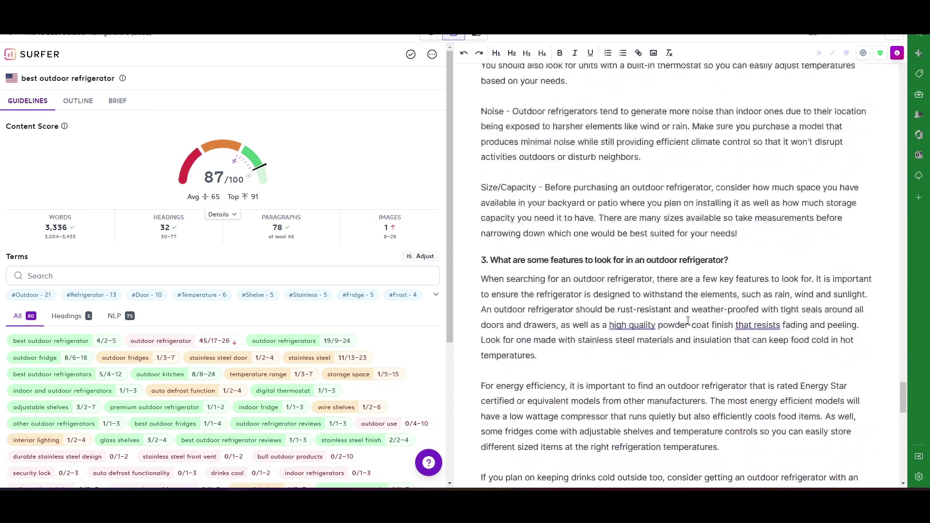
pyautogui.press('Return')
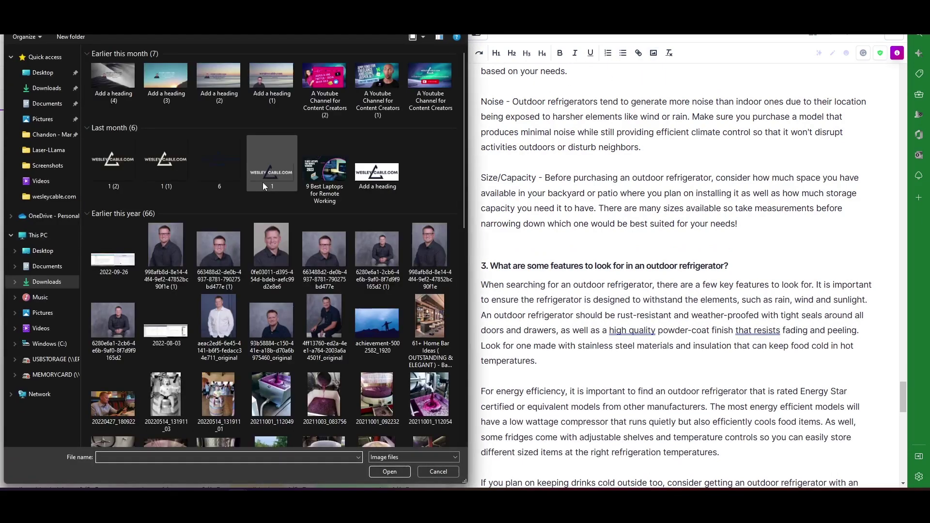
pyautogui.click(189, 206)
pyautogui.doubleClick(190, 208)
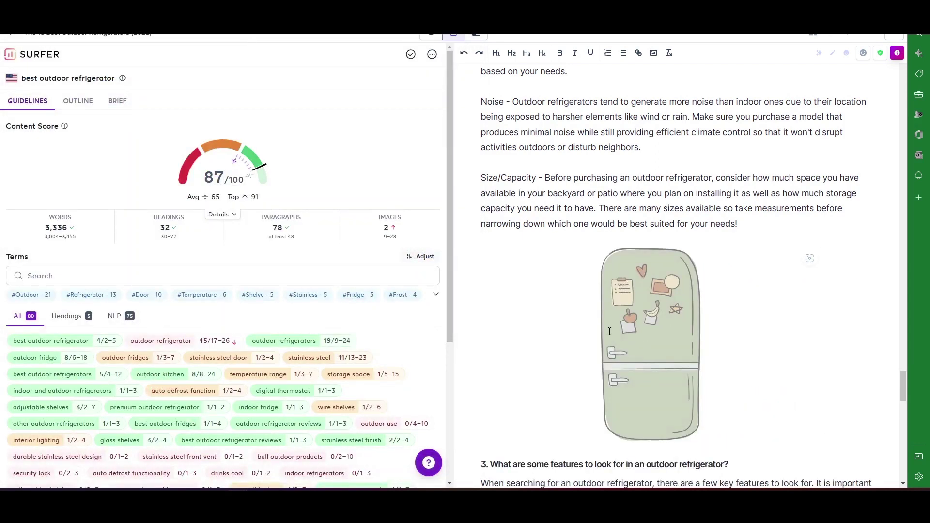
# - Insert the image "Untitled design - 2022-12-14T113608.176" from Downloads on a new line after the Noise paragraph
pyautogui.click(652, 53)
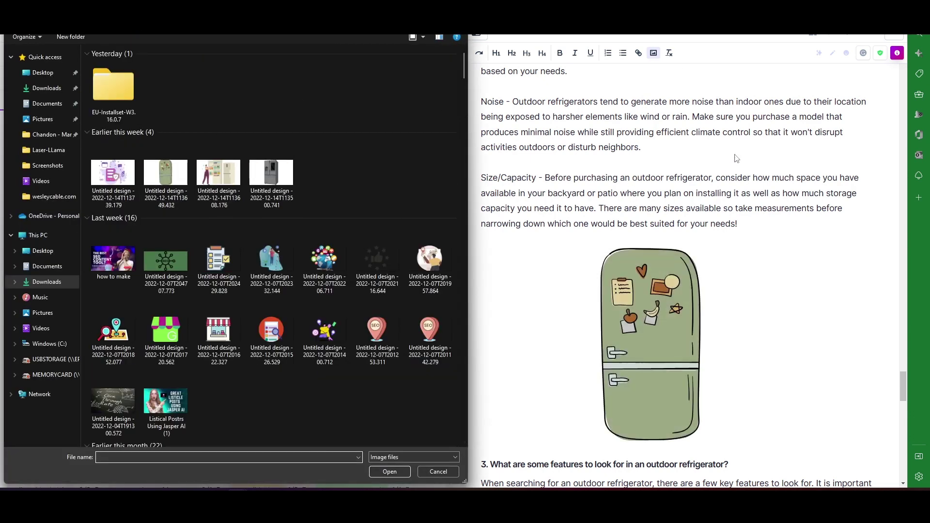
pyautogui.press('Escape')
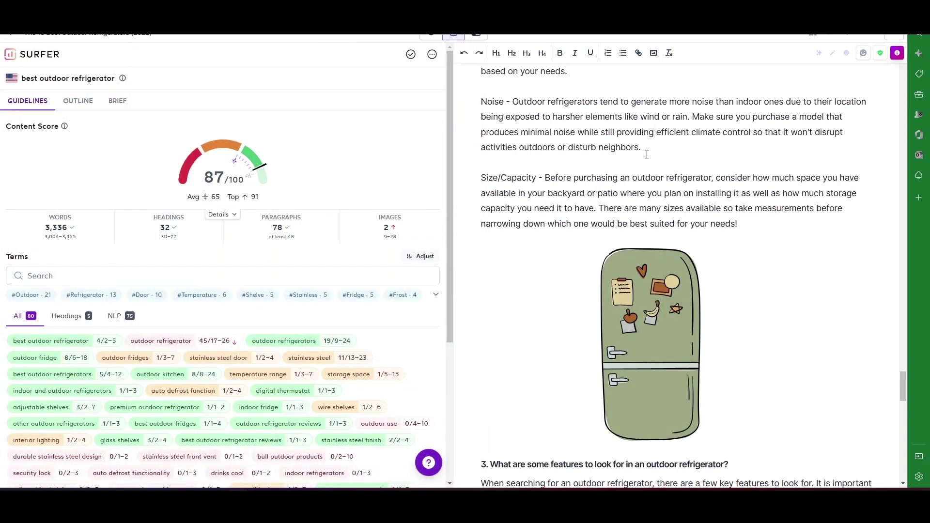
pyautogui.press('Return')
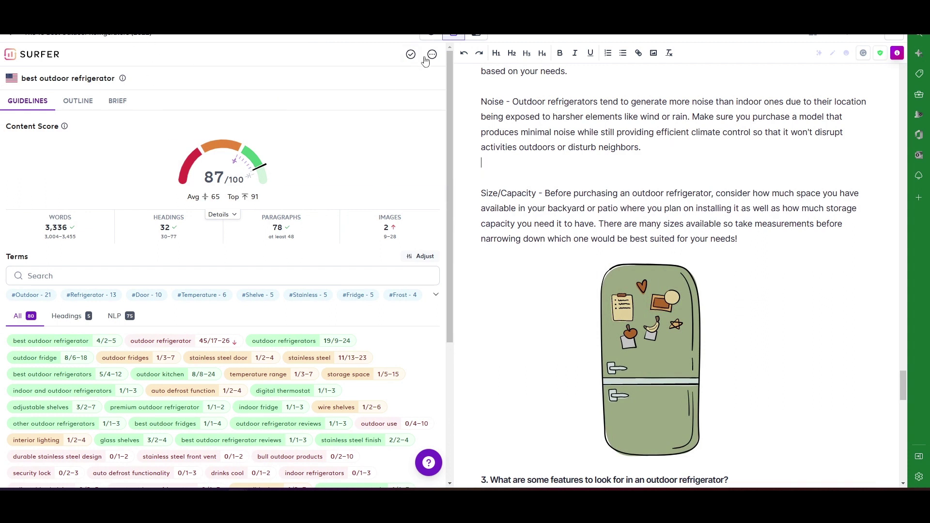
pyautogui.click(655, 53)
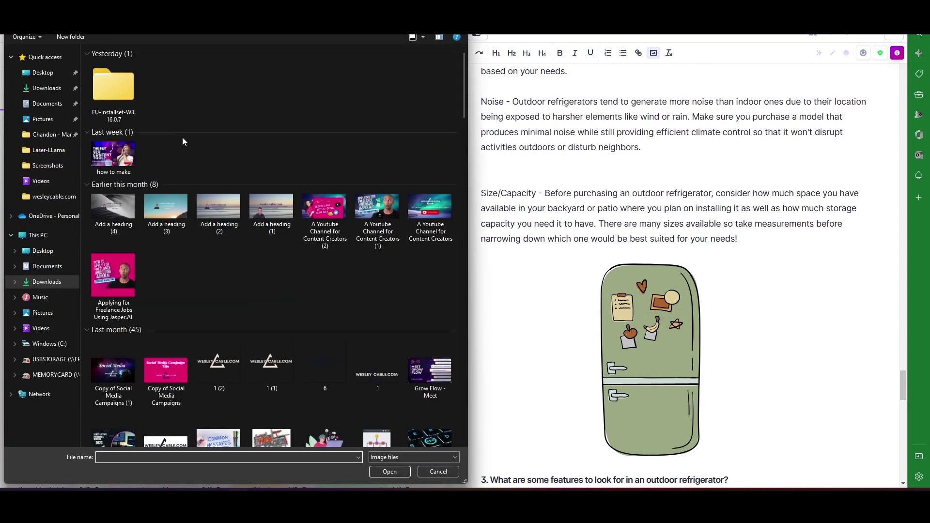
pyautogui.click(220, 168)
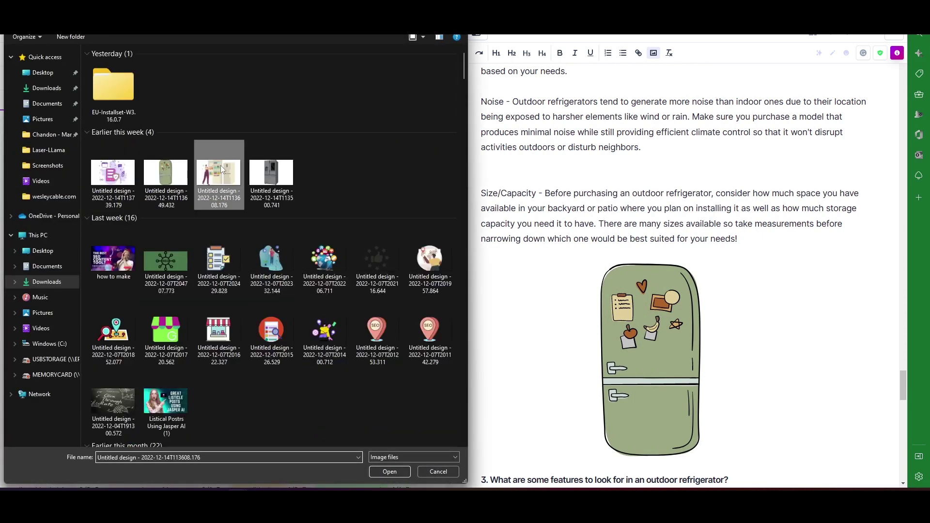
pyautogui.click(406, 470)
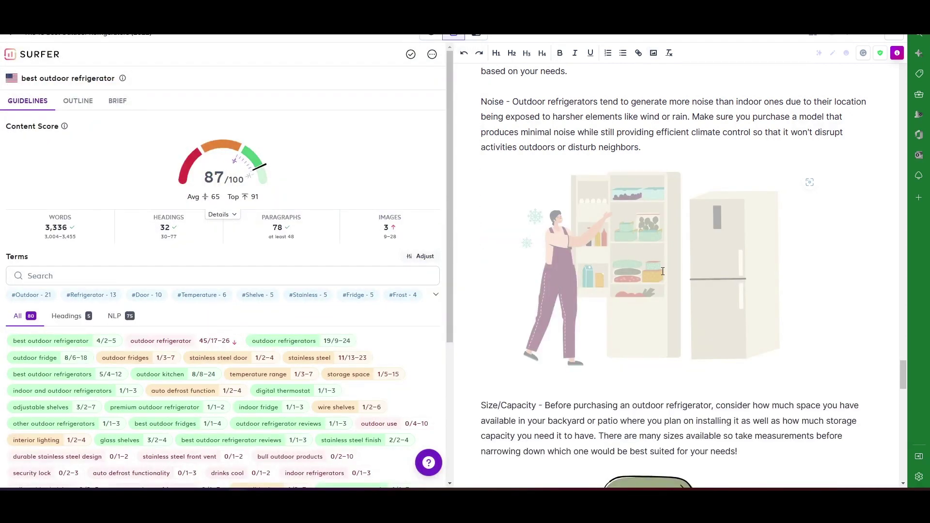
# - Insert the image "Untitled design - 2022-12-14T113500.741" on a new line after the "Choose the best brand." text, above the FAQ heading
pyautogui.scroll(19, 644, 283)
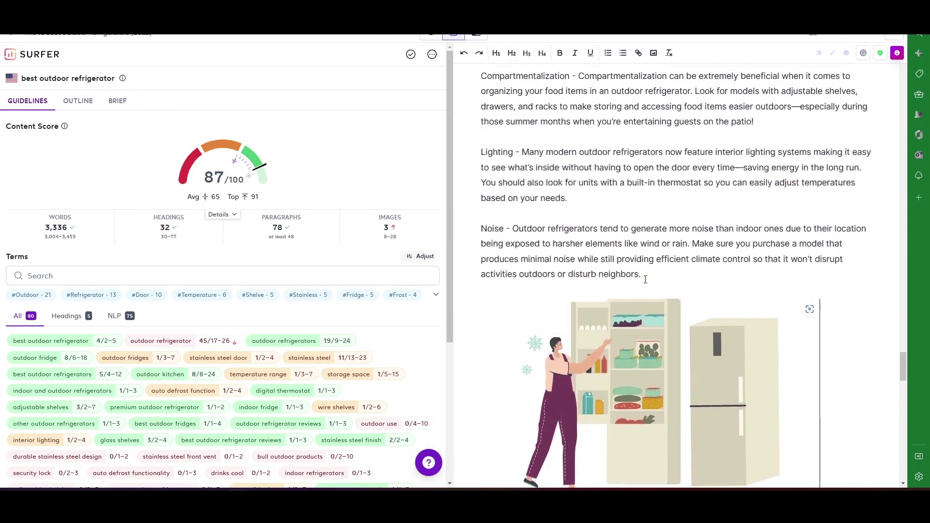
pyautogui.scroll(5, 640, 305)
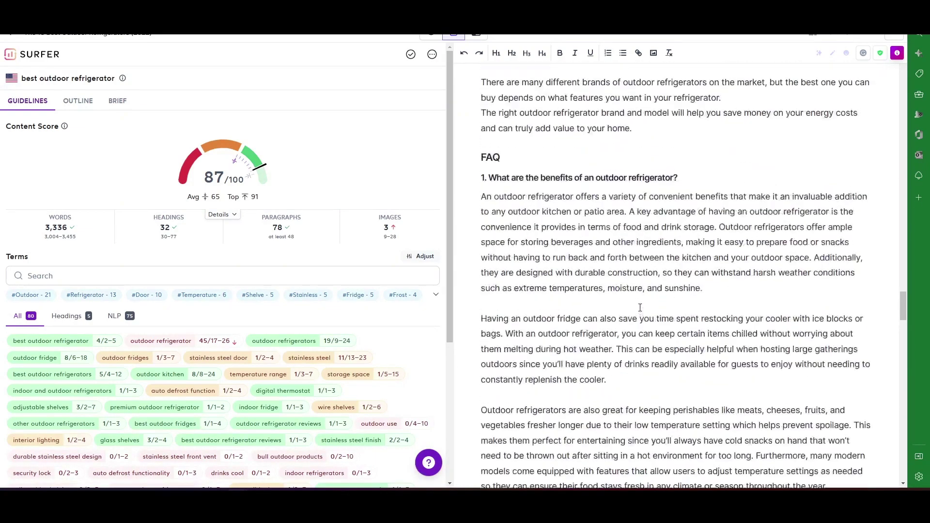
pyautogui.click(648, 194)
pyautogui.press('Return')
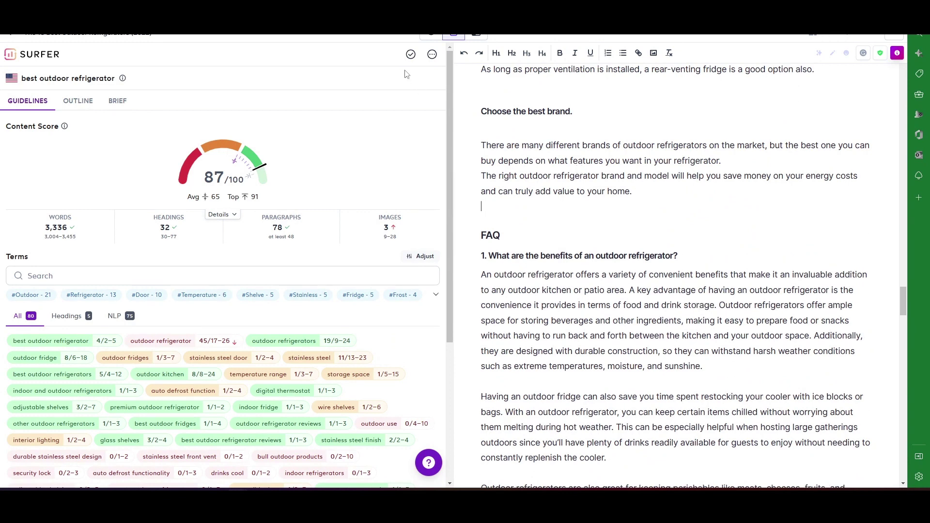
pyautogui.click(654, 53)
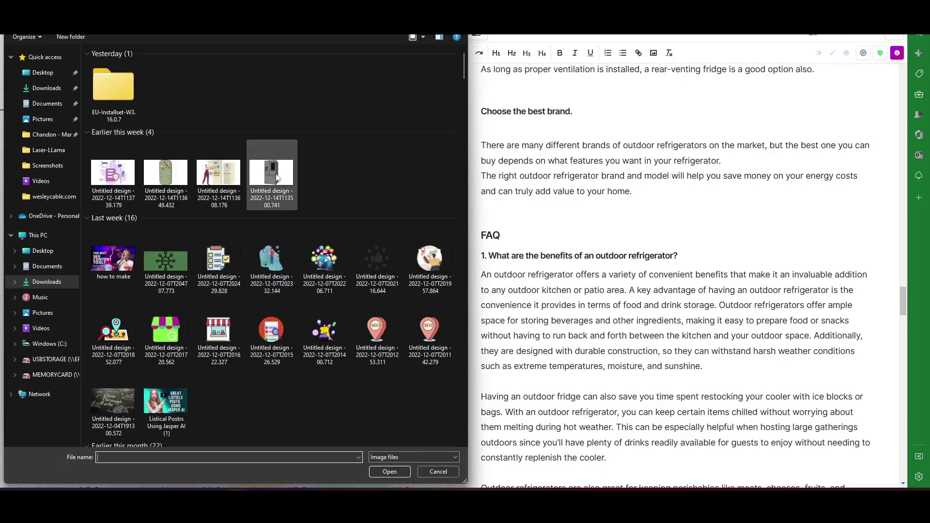
pyautogui.click(272, 175)
pyautogui.click(389, 472)
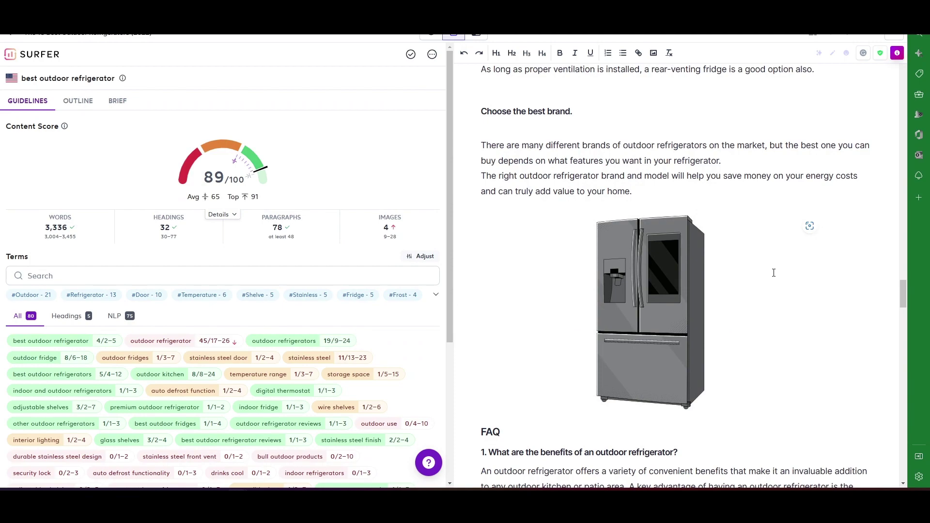
# - Look back through the article from the FAQ section up through the buying factors to the product reviews for further image spots
pyautogui.scroll(10, 487, 335)
pyautogui.scroll(8, 485, 351)
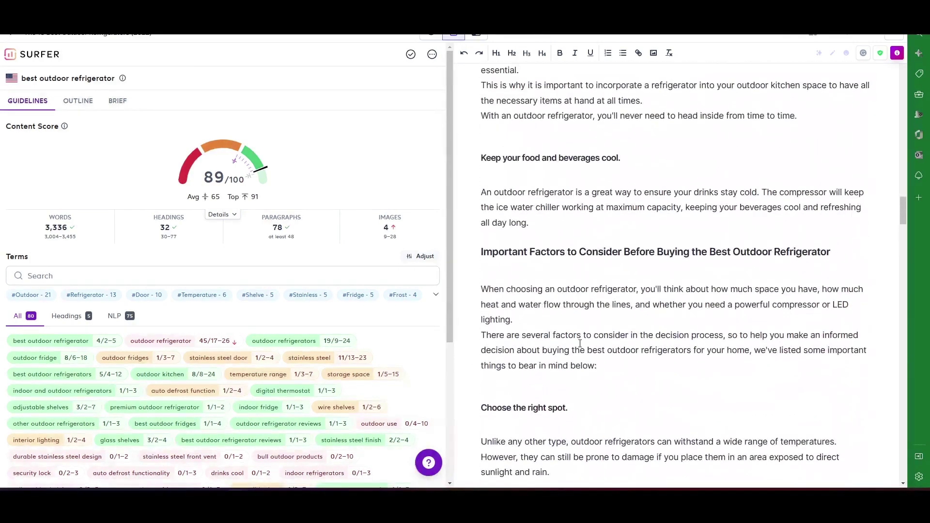
pyautogui.scroll(-8, 534, 349)
pyautogui.scroll(-7, 578, 348)
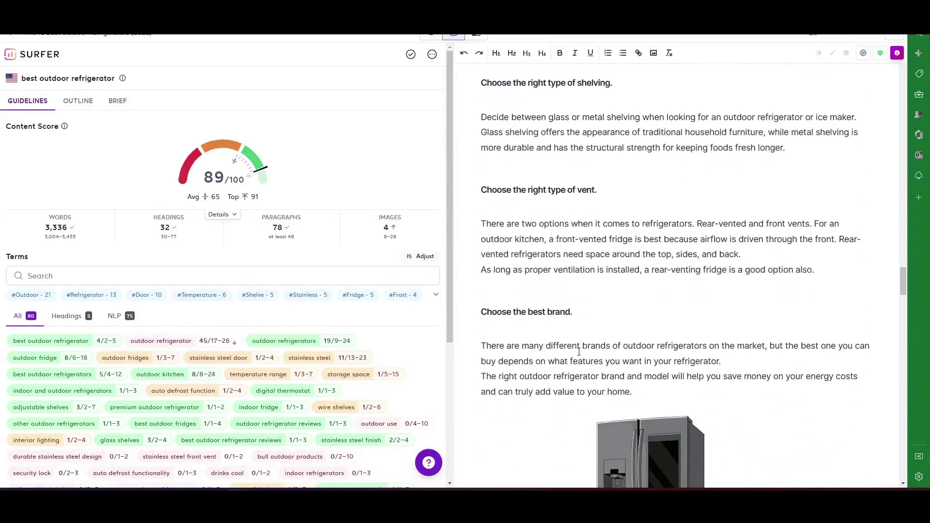
pyautogui.scroll(-7, 582, 351)
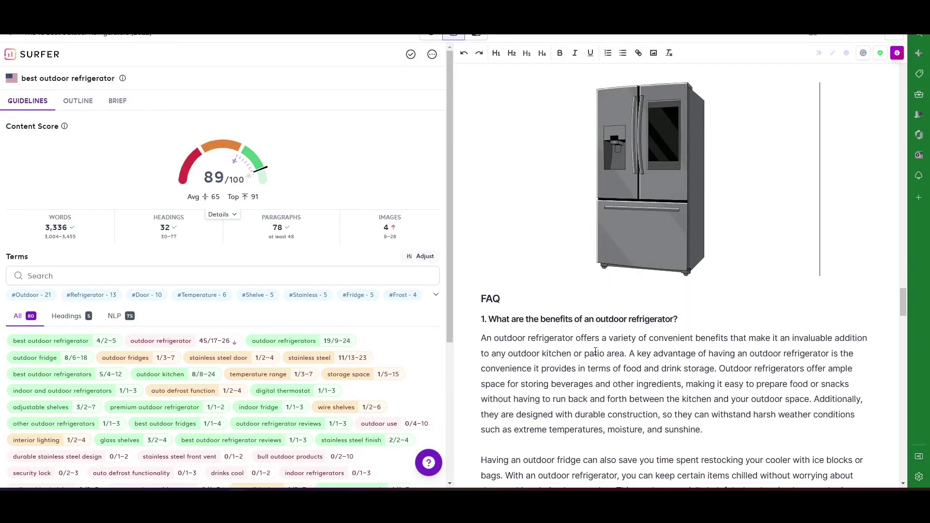
pyautogui.scroll(5, 595, 351)
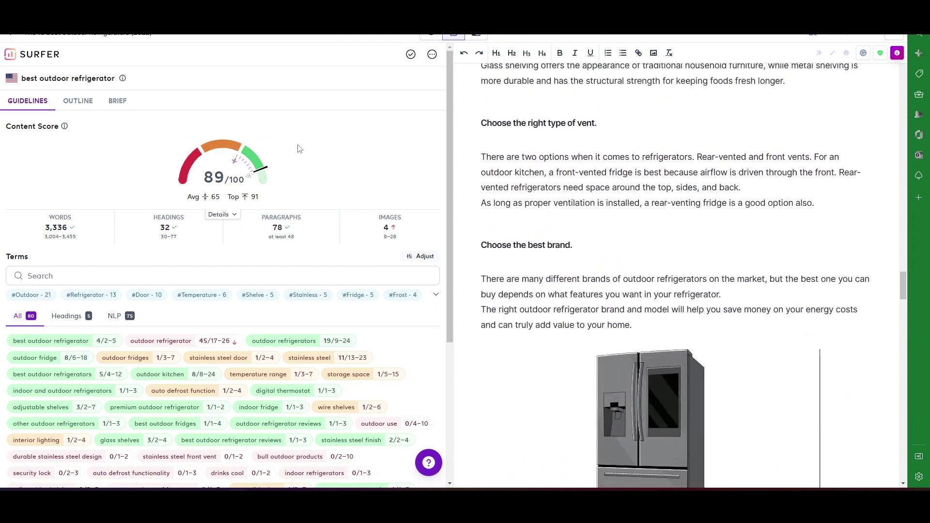
pyautogui.scroll(20, 597, 248)
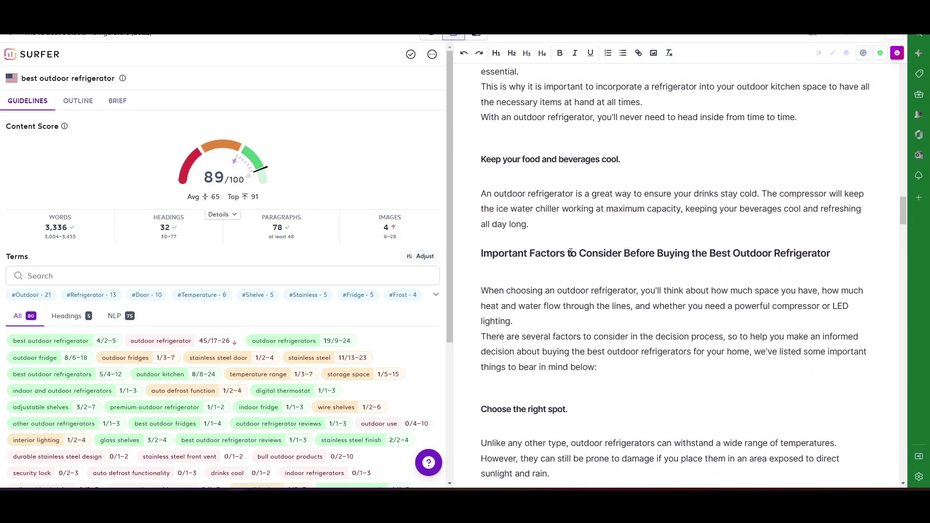
pyautogui.scroll(20, 570, 253)
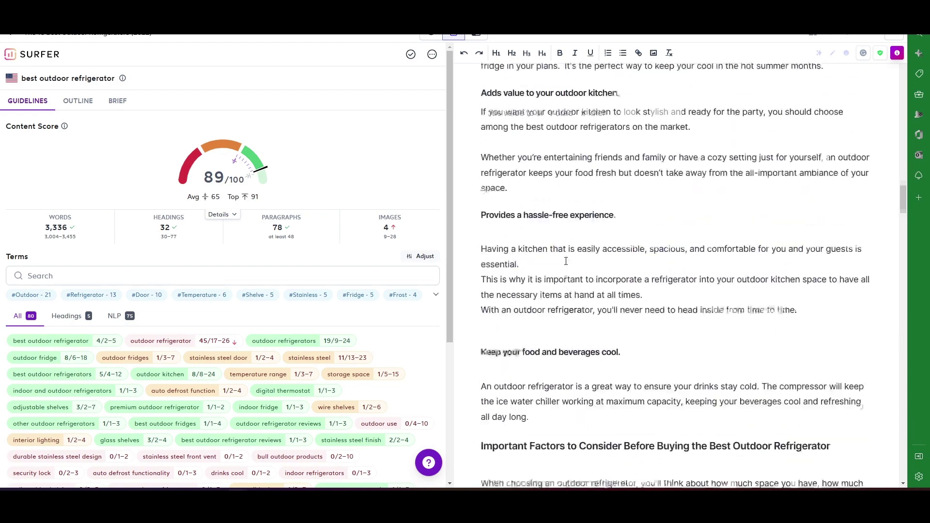
pyautogui.scroll(3, 603, 312)
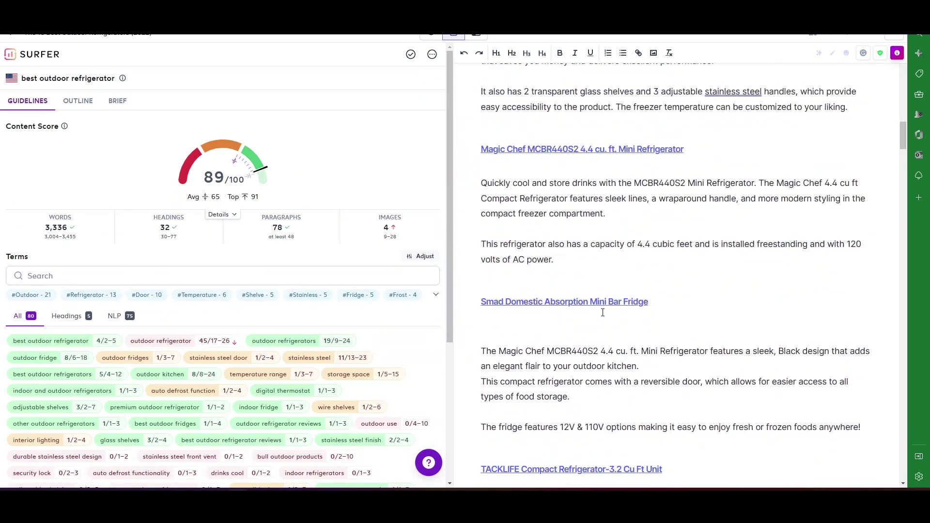
pyautogui.scroll(2, 617, 295)
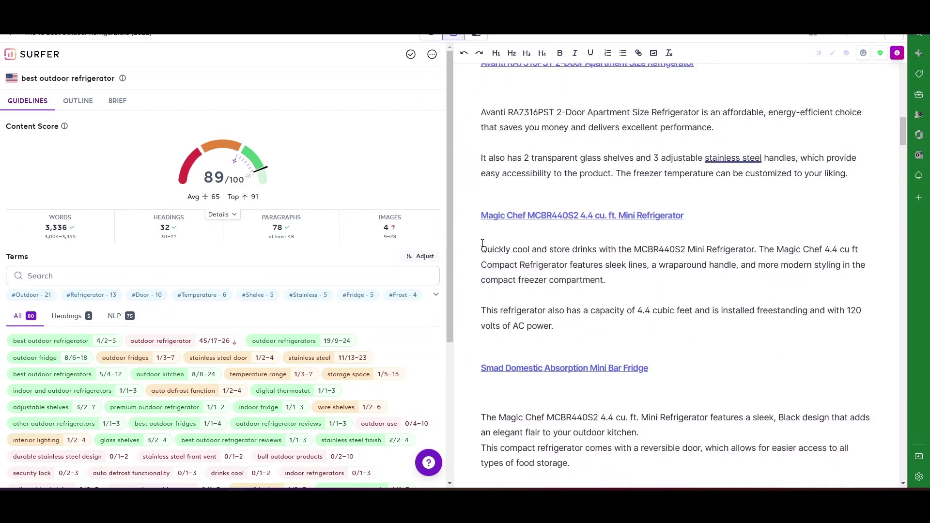
pyautogui.scroll(10, 605, 317)
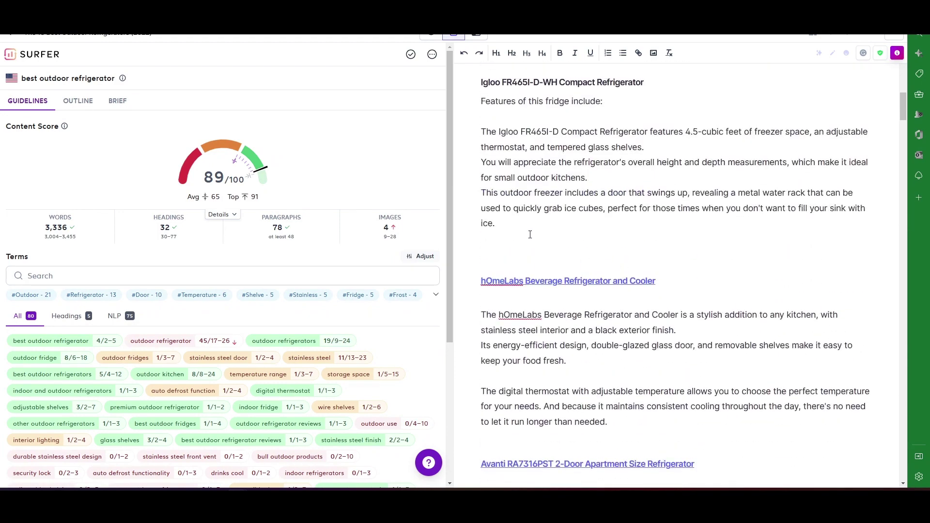
pyautogui.scroll(8, 597, 248)
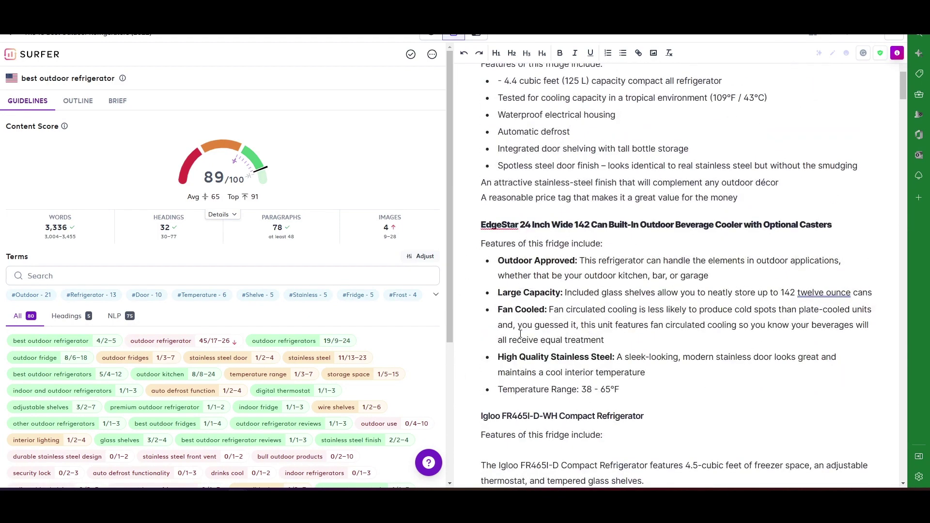
pyautogui.scroll(8, 693, 318)
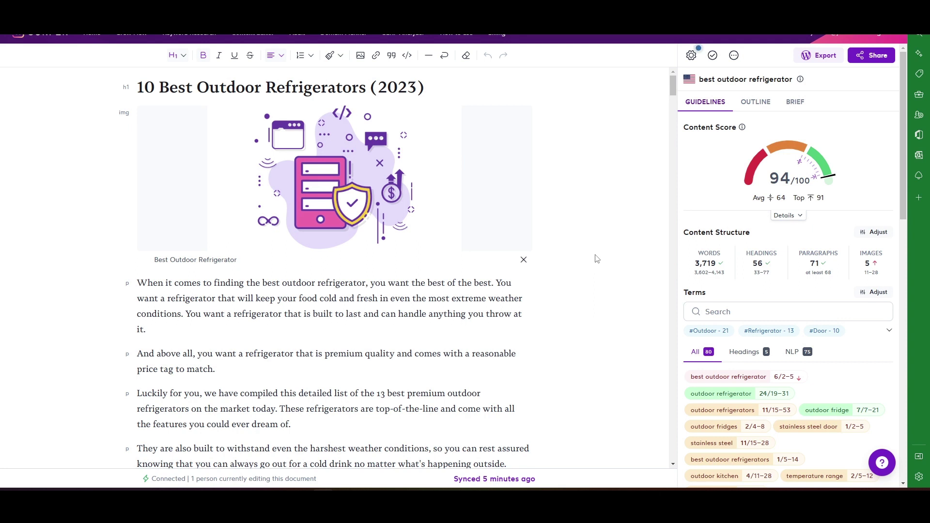
# - Examine the images, overviews and top benefits of the first products in the "10 Best Outdoor Refrigerators (2023)" article in Surfer's content editor
pyautogui.scroll(-12, 594, 264)
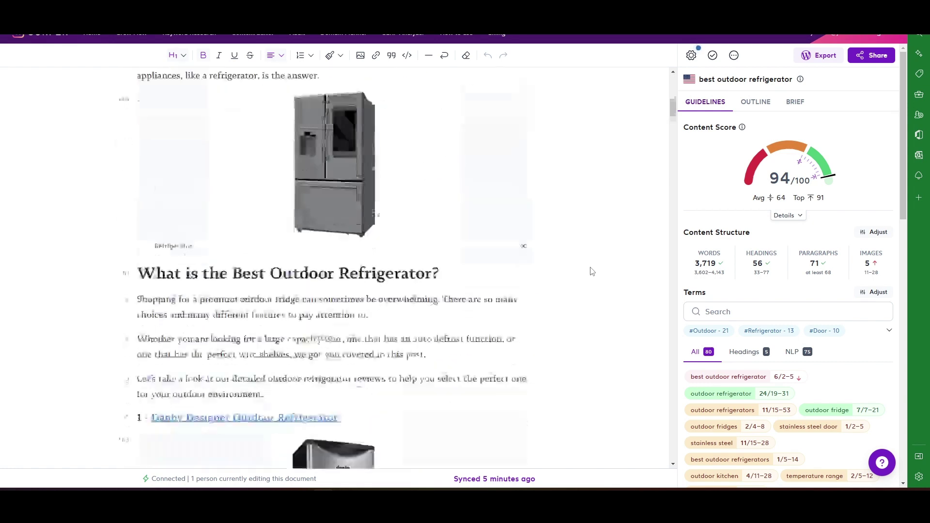
pyautogui.click(524, 278)
pyautogui.scroll(-5, 612, 317)
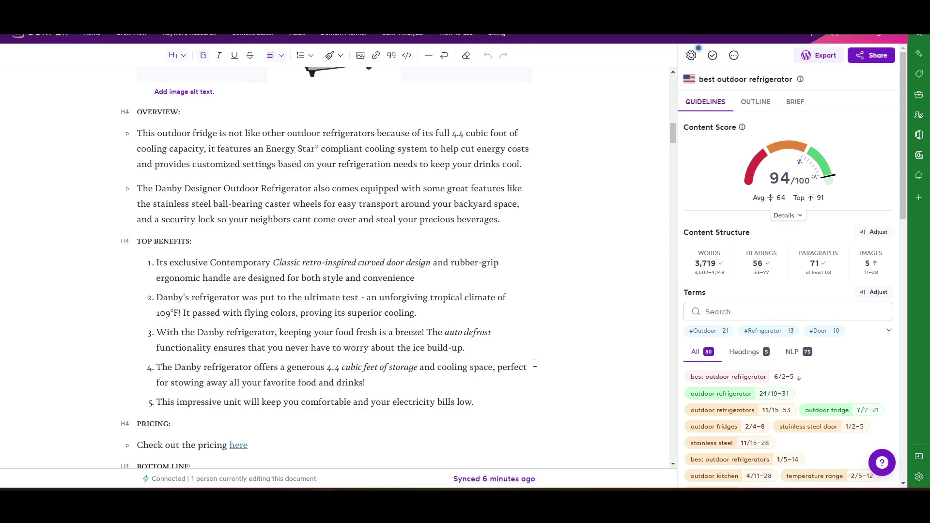
pyautogui.scroll(-9, 533, 359)
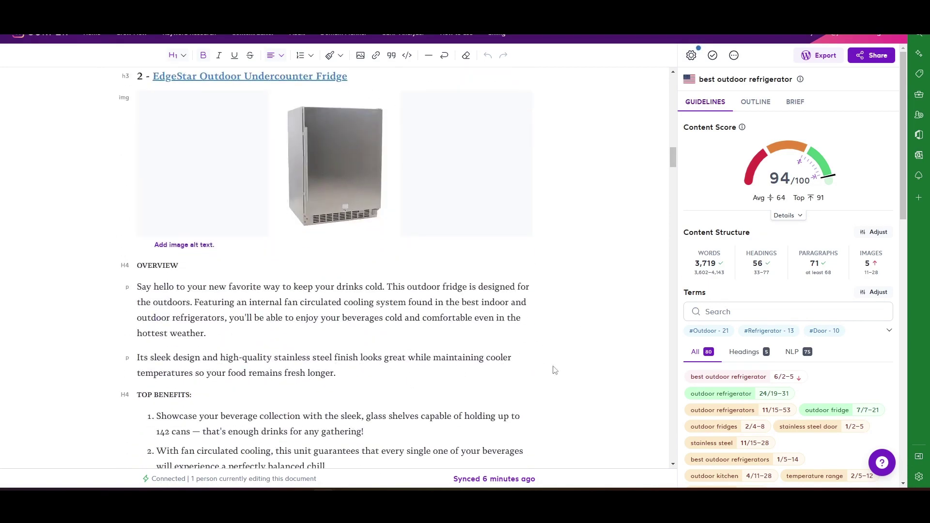
pyautogui.scroll(10, 601, 345)
pyautogui.scroll(15, 601, 338)
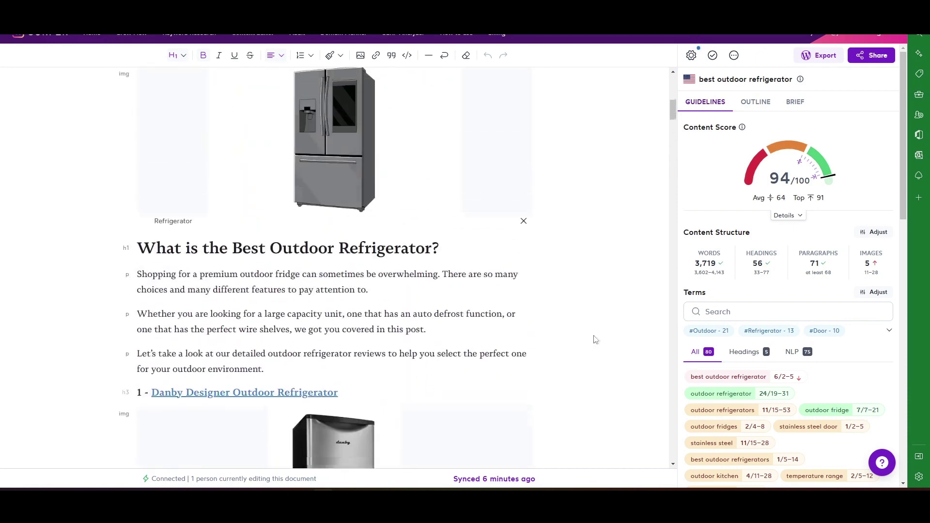